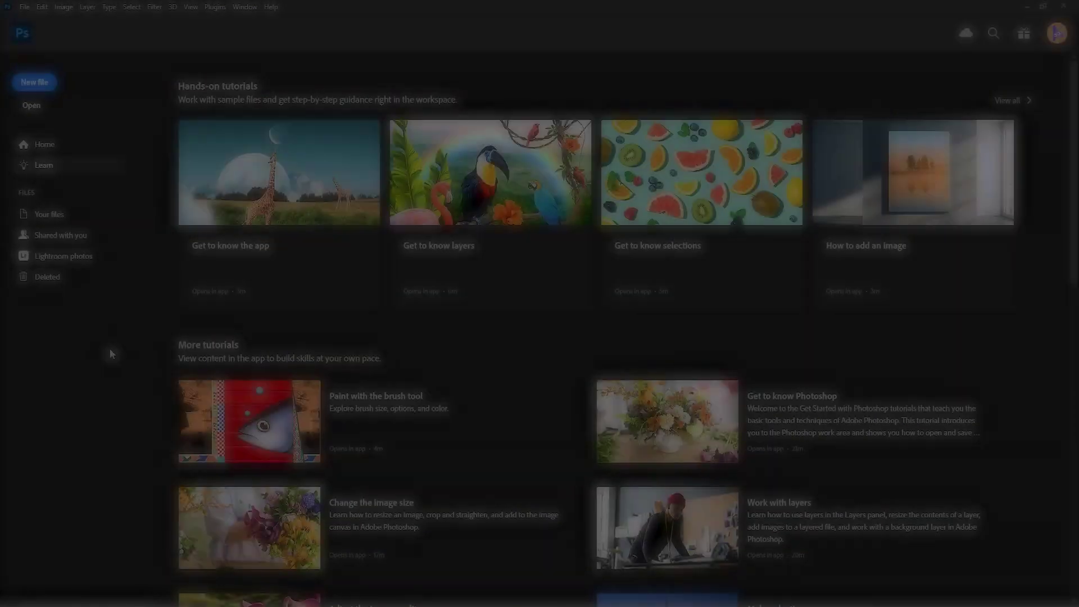
Create a new 1920 x 1080 px document at 72 ppi
key(ctrl+n)
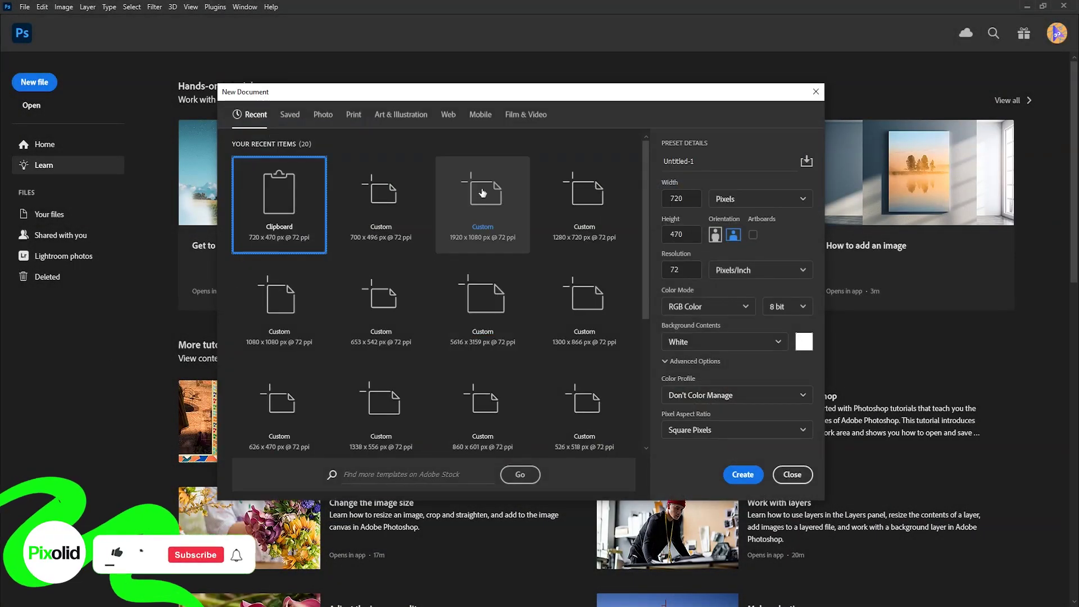
click(482, 192)
click(742, 475)
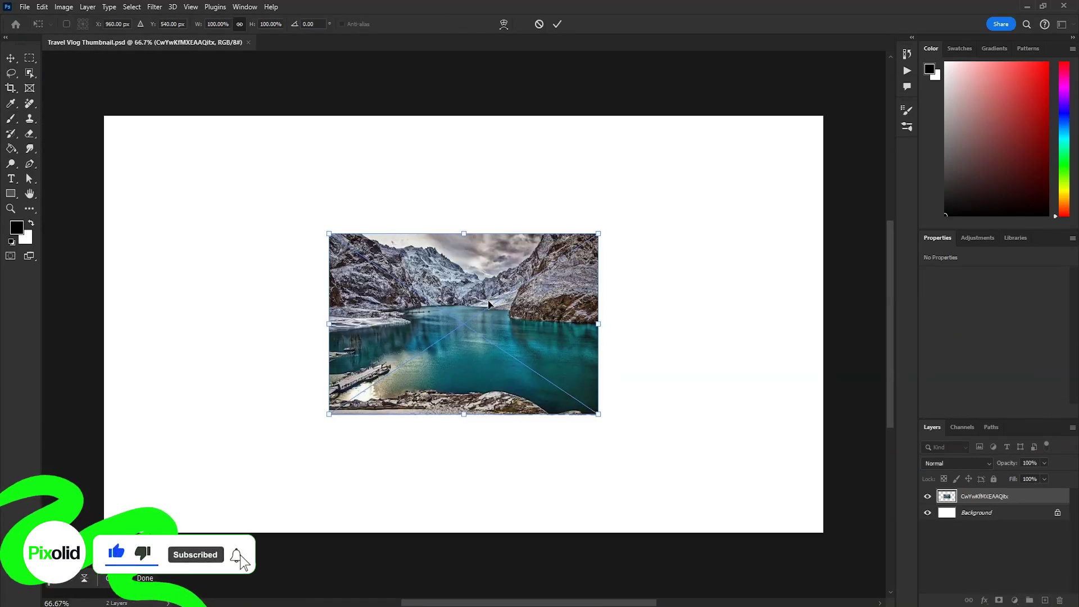
Scale the mountain lake image to cover the full canvas width and flip it horizontally
scroll(489, 304, down, 2)
drag(487, 246, 508, 123)
drag(765, 321, 762, 323)
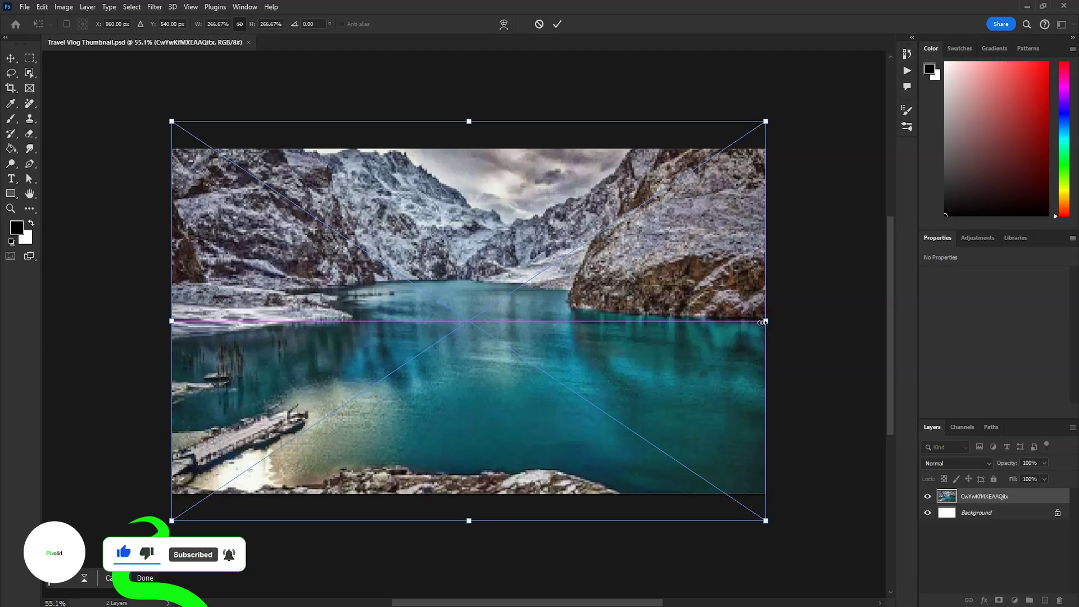
right_click(685, 322)
click(709, 529)
key(Return)
Apply a Camera Raw Filter to the lake image with Exposure +0.90, Highlights -37, Shadows +30, Whites -14 and Blacks +100
click(155, 6)
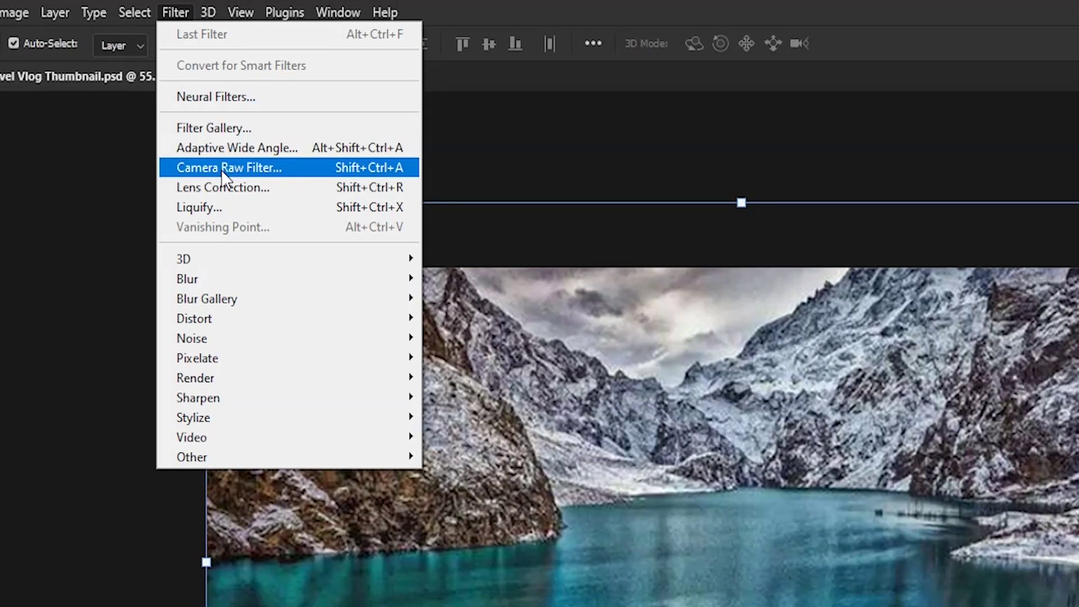
click(181, 93)
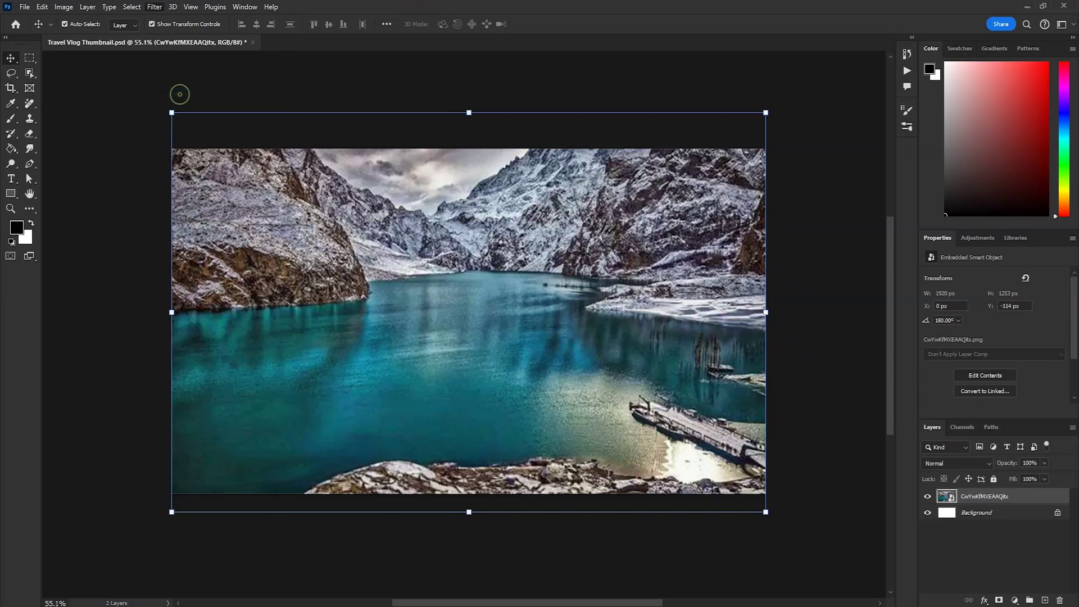
click(827, 222)
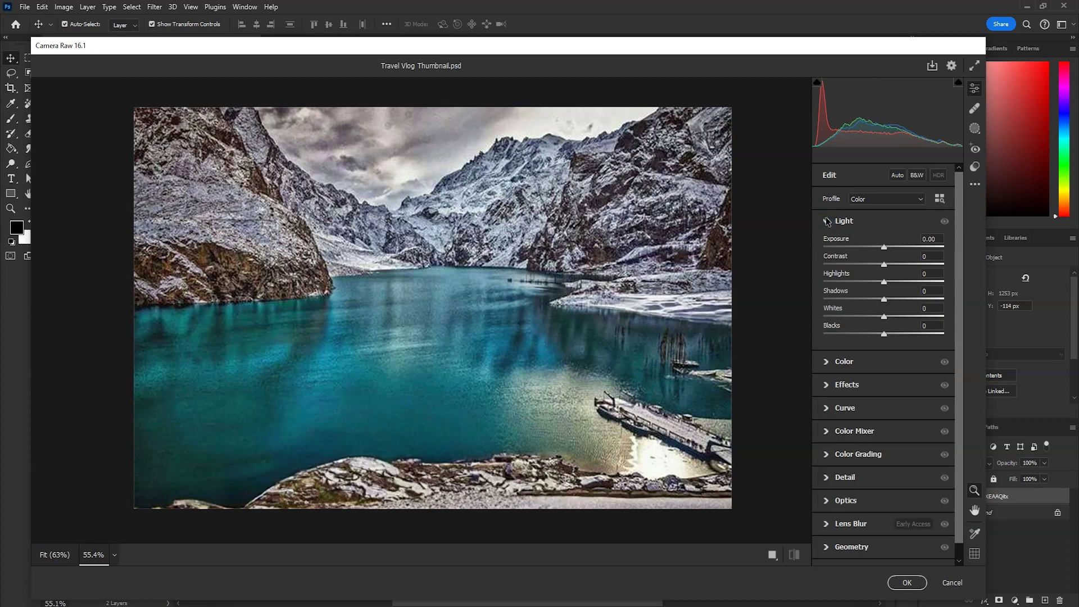
drag(832, 240, 839, 242)
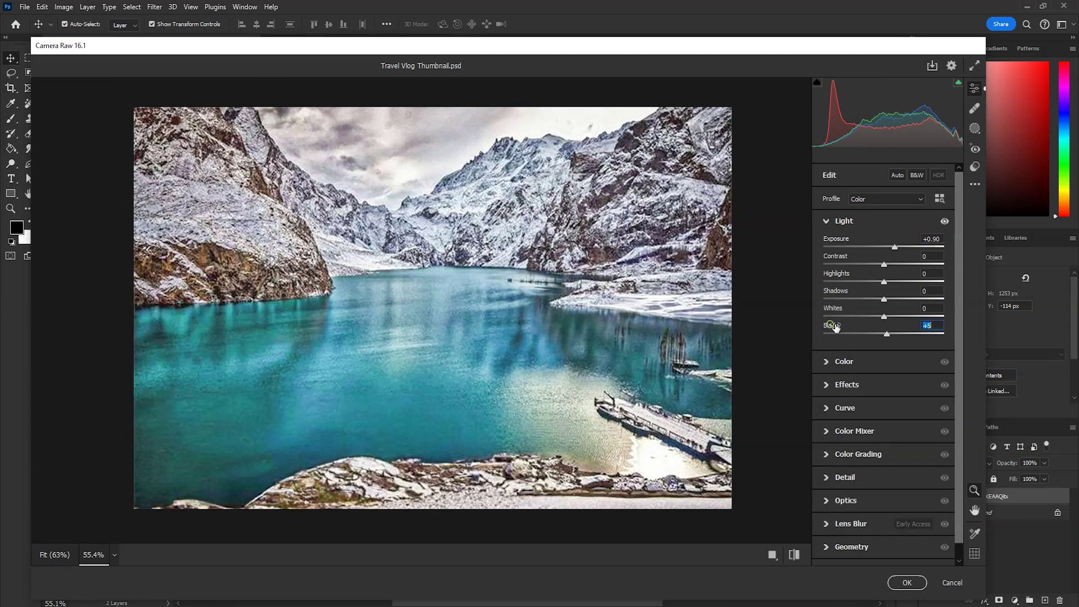
drag(864, 328, 876, 299)
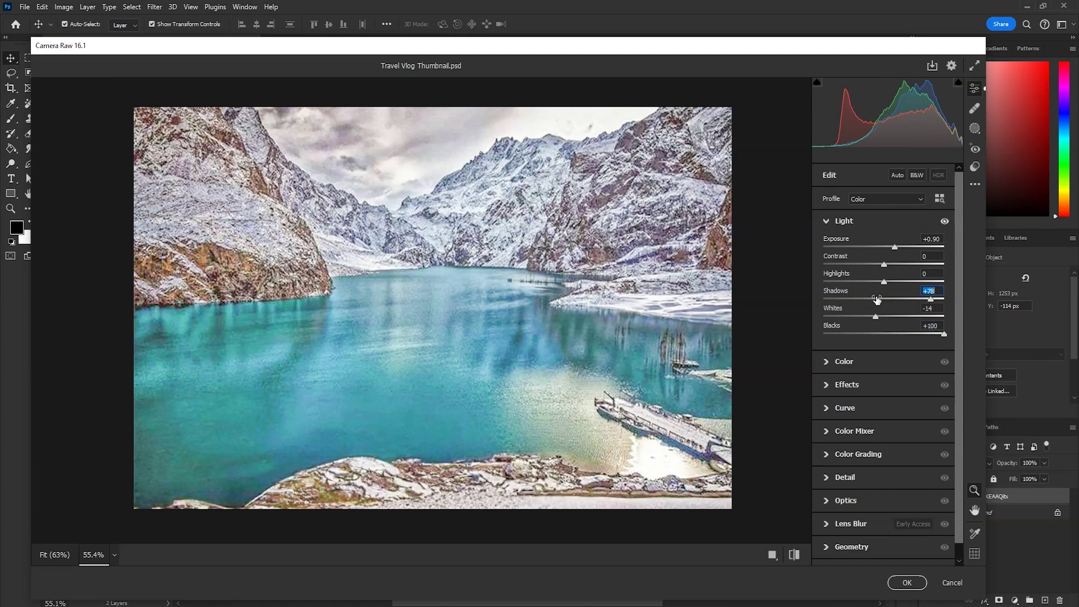
drag(807, 278, 812, 278)
drag(833, 294, 819, 295)
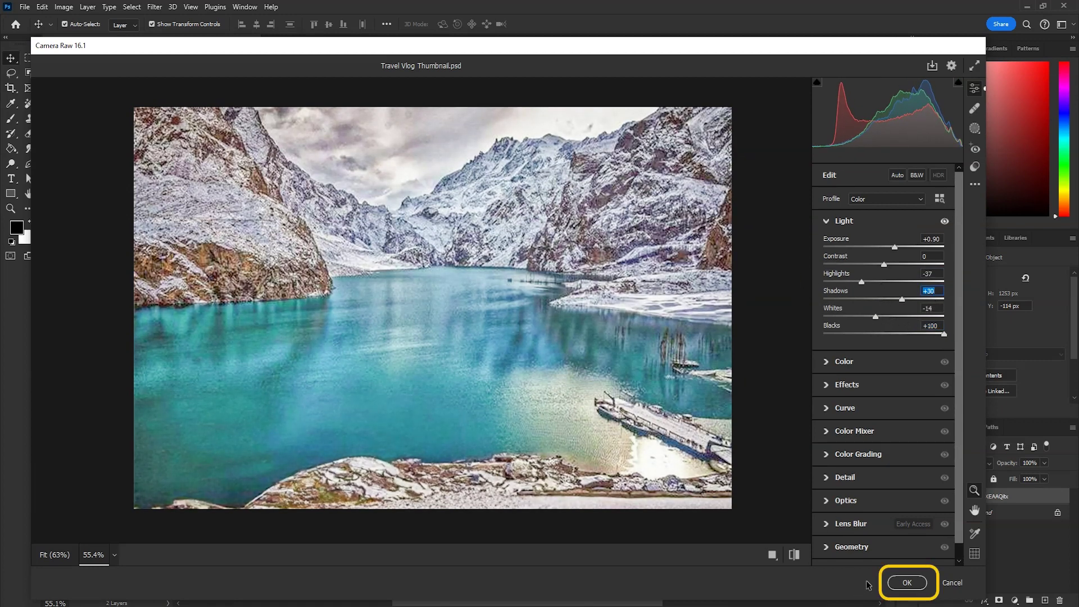
click(901, 583)
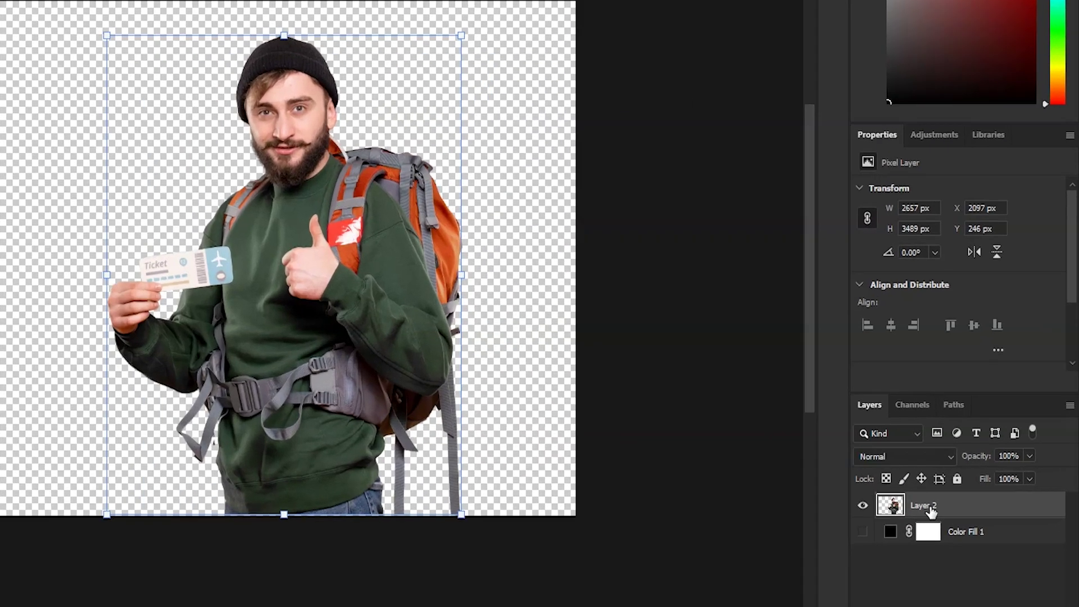
Convert the backpacker's layer in Subject.psd to a smart object and bring it into Travel Vlog Thumbnail.psd
right_click(971, 499)
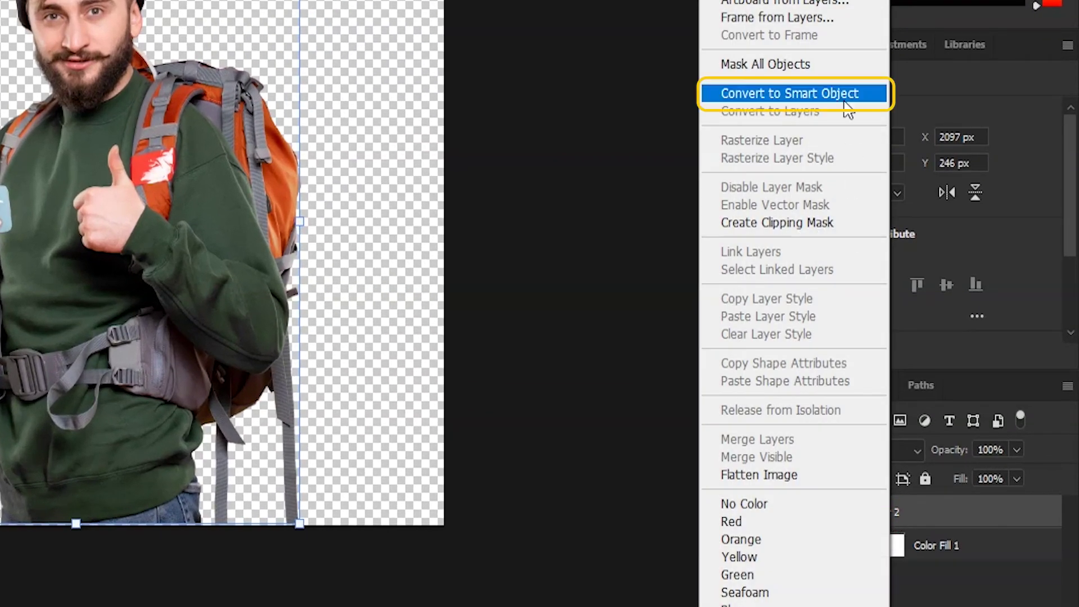
click(946, 263)
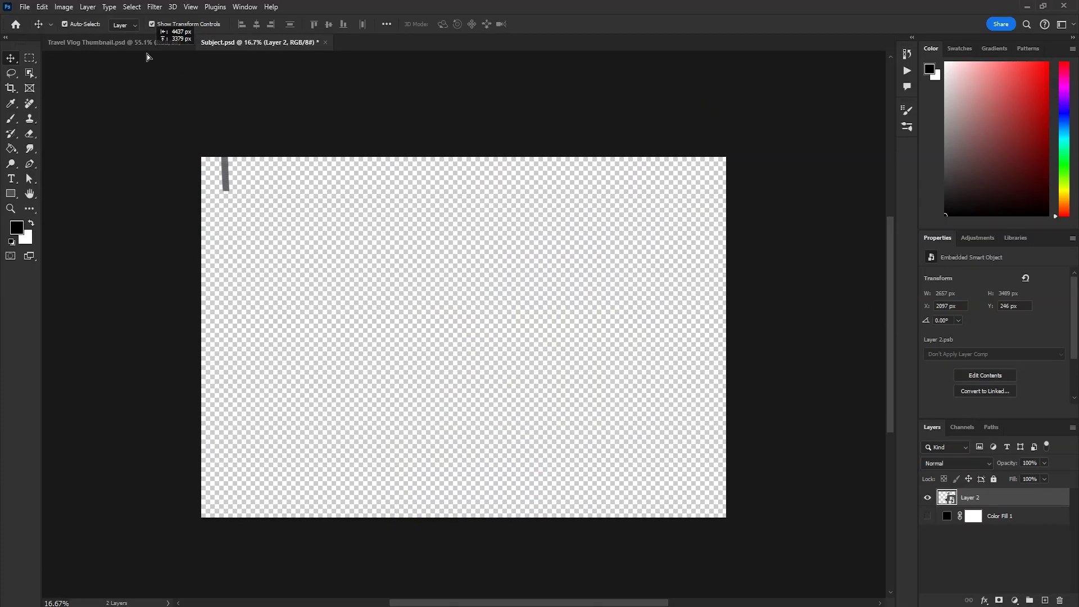
drag(143, 47, 563, 422)
Position the backpacker so his head and shoulders fill the right half of the canvas
scroll(549, 353, down, 6)
drag(571, 330, 588, 359)
scroll(585, 358, up, 6)
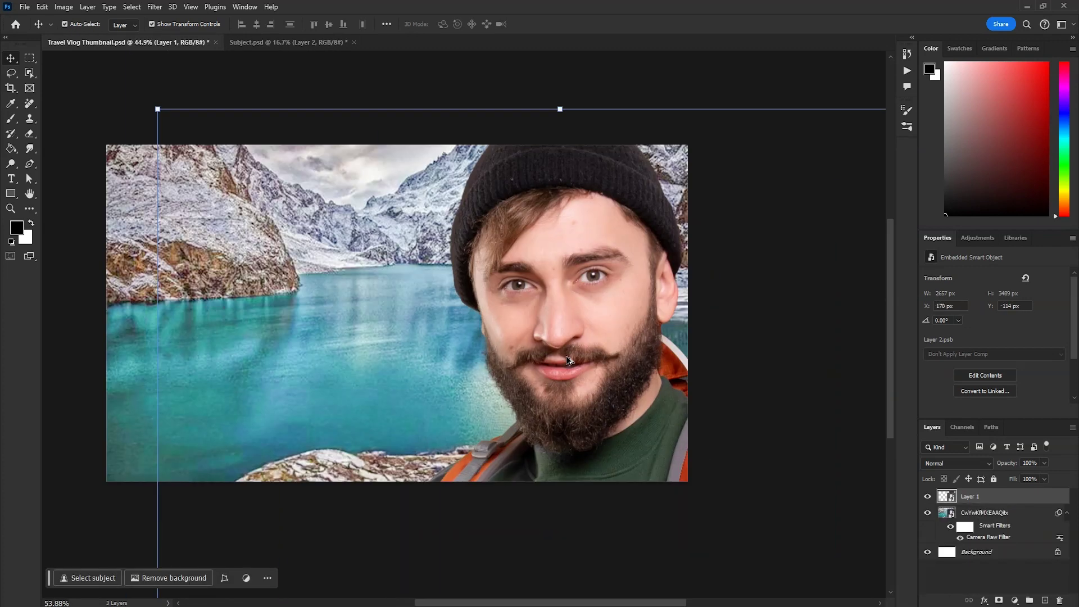
scroll(567, 360, down, 3)
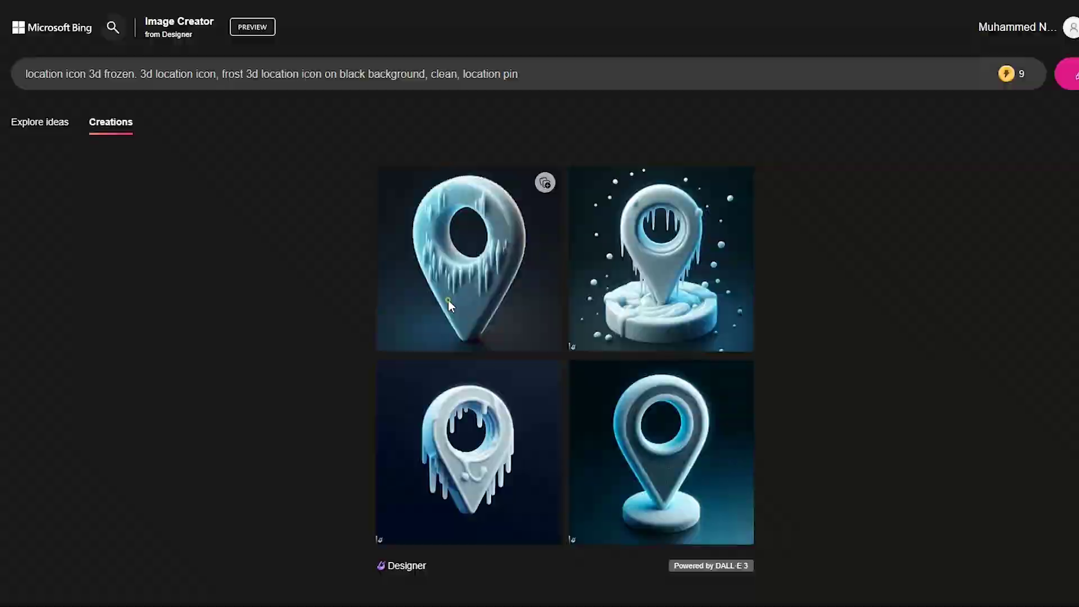
Copy the first frozen 3D location pin image from Bing Image Creator and paste it into Travel Vlog Thumbnail.psd in Photoshop
click(449, 300)
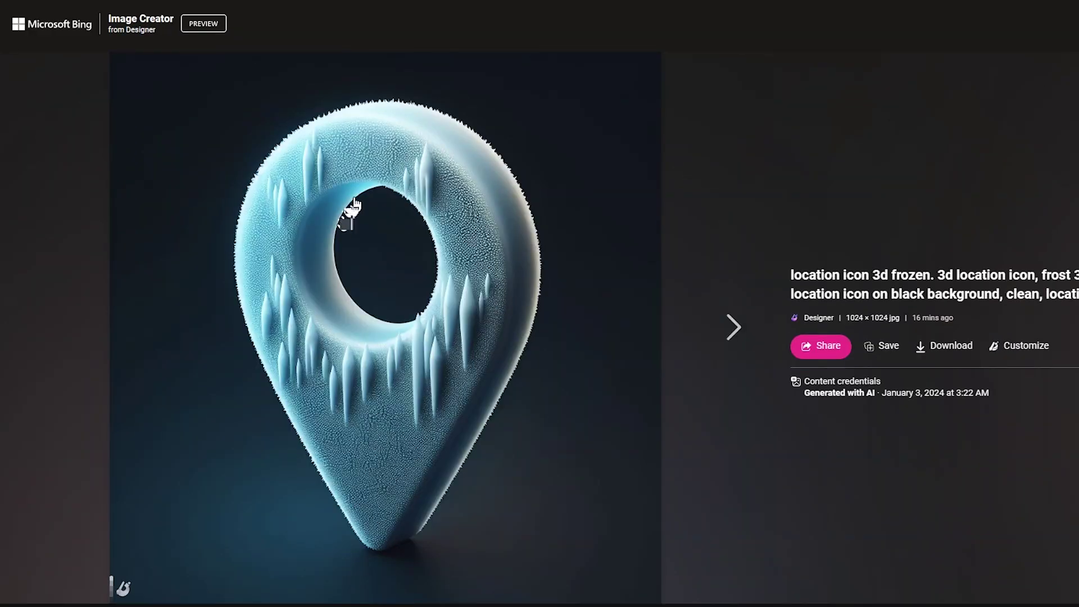
right_click(360, 196)
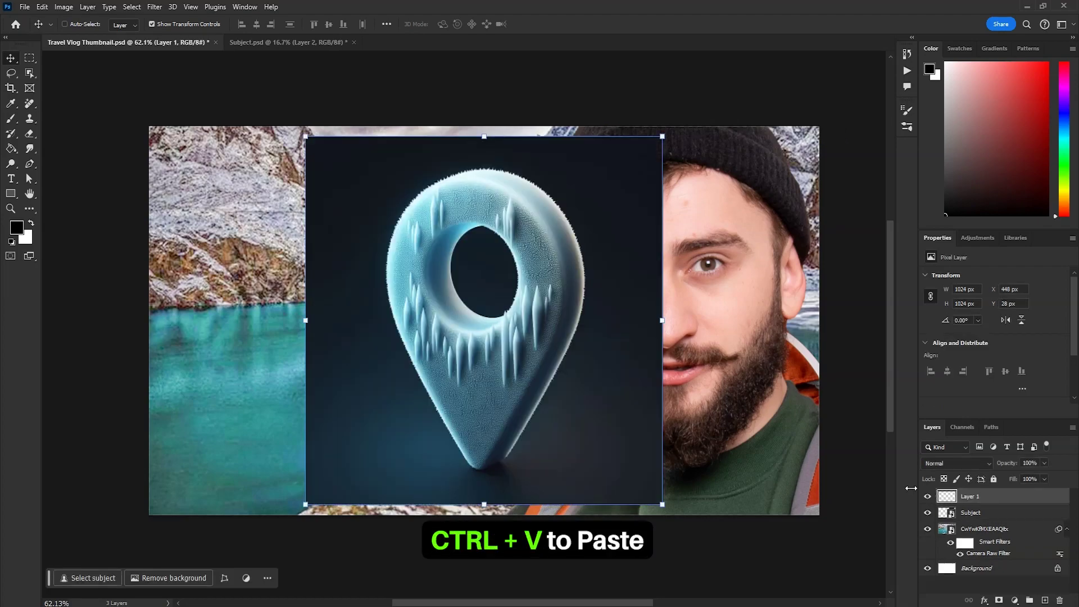
key(ctrl+v)
Isolate the frozen location pin with Select Subject and hide its dark background with a layer mask
scroll(561, 338, up, 3)
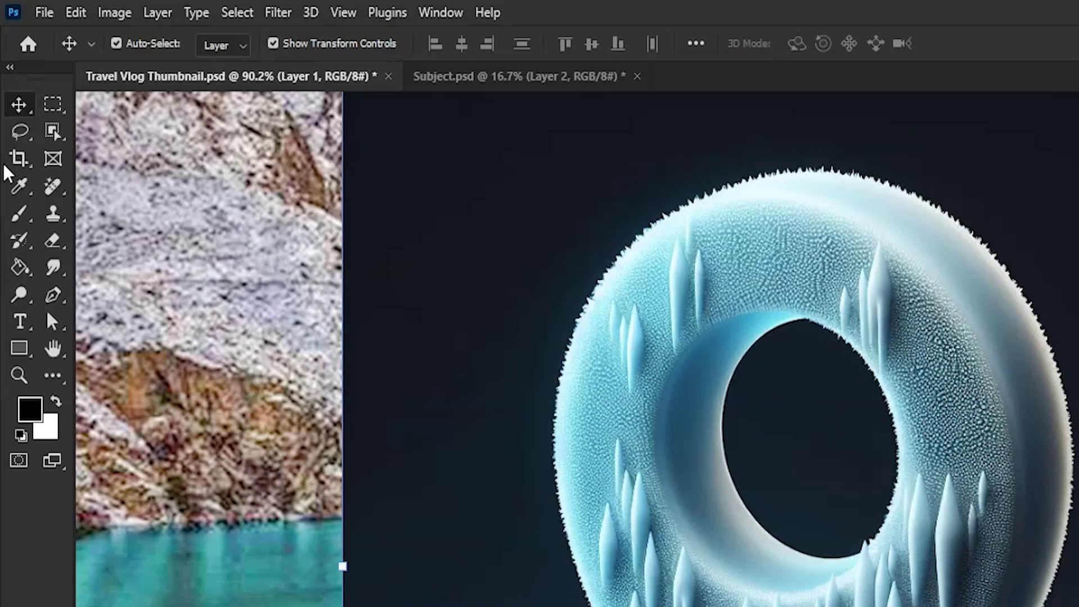
key(w)
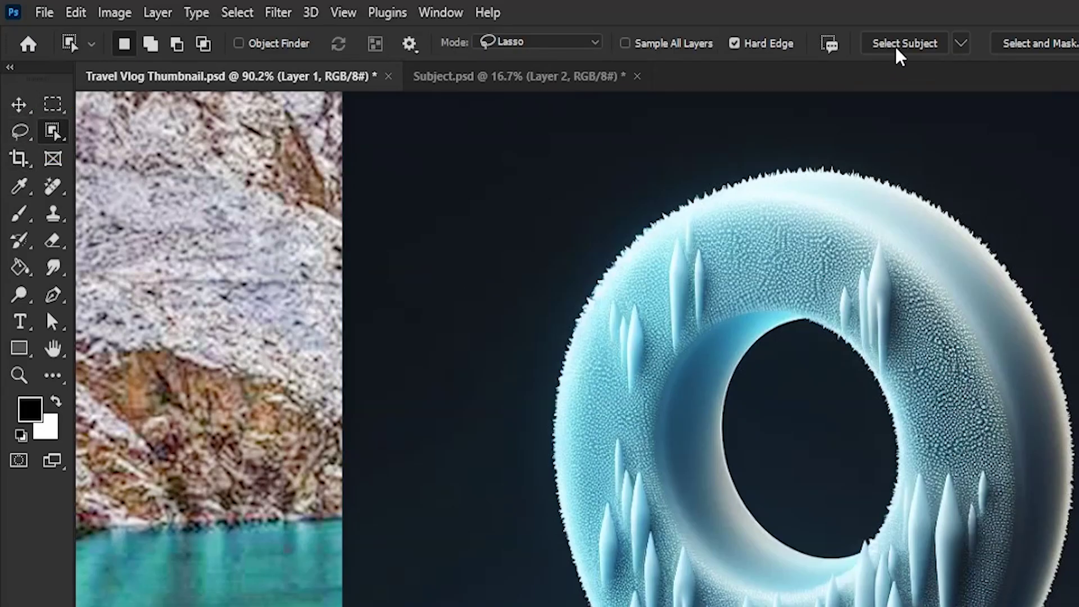
click(897, 44)
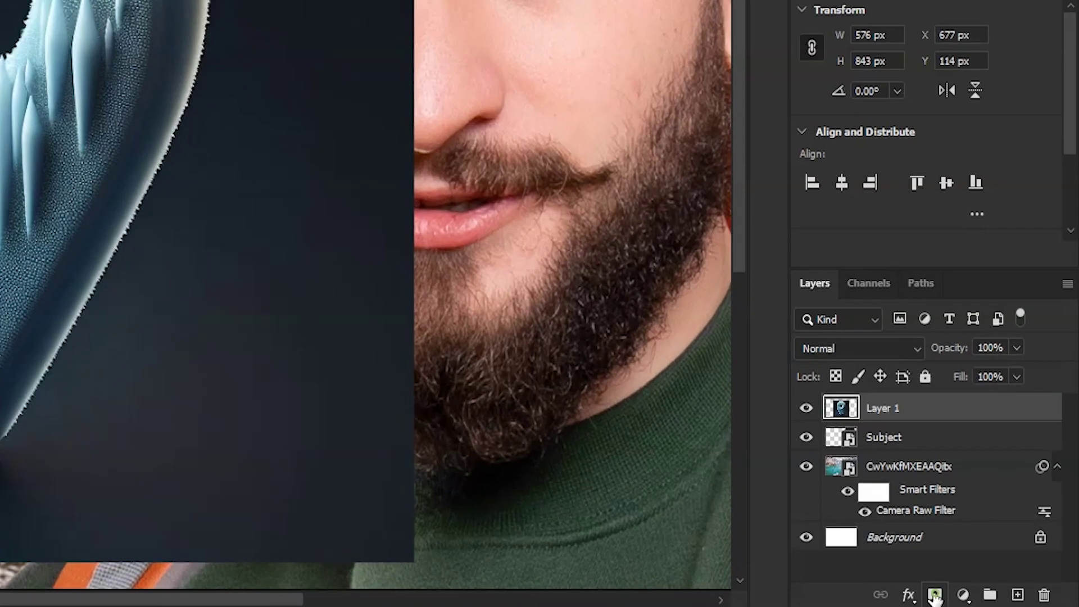
click(934, 596)
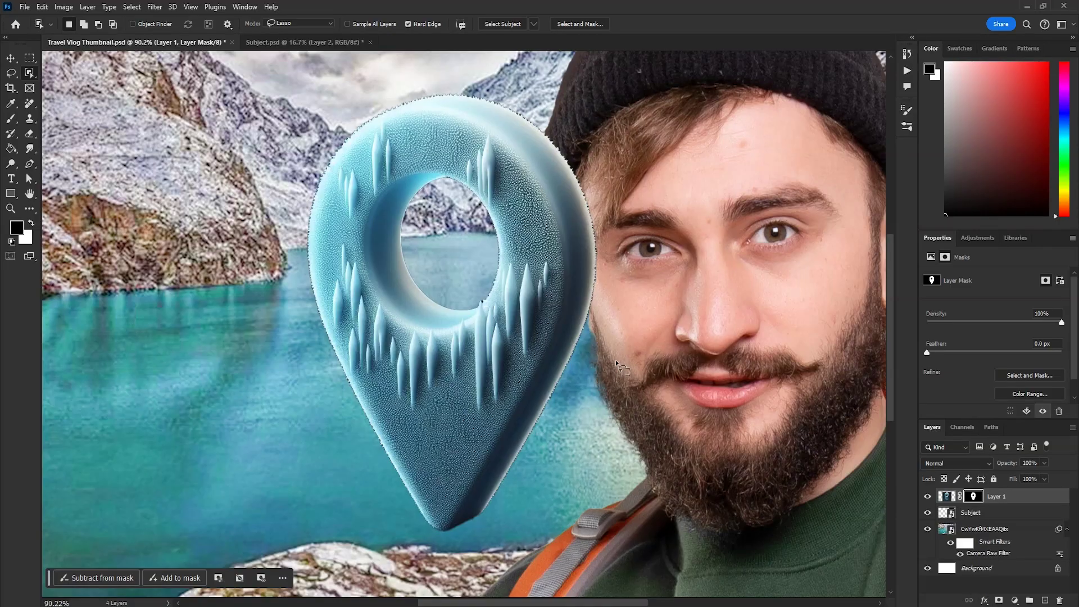
Refine the pin's mask edge in Select and Mask with Shift Edge -100%, Feather 1.3 px and Contrast 76%
scroll(387, 132, up, 8)
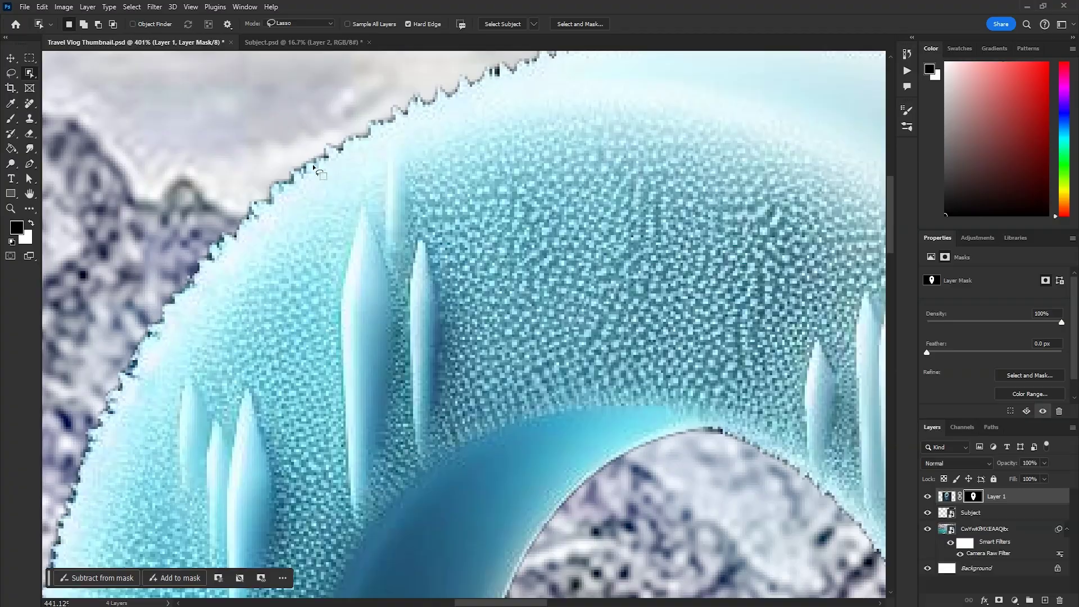
scroll(371, 174, down, 8)
double_click(889, 411)
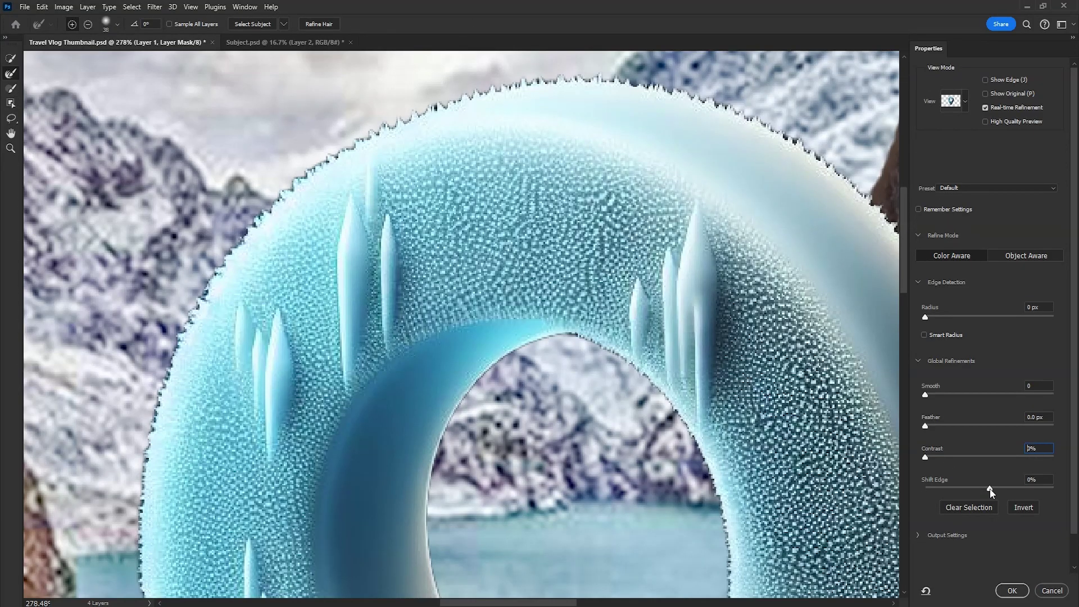
drag(990, 488, 925, 488)
drag(928, 426, 934, 426)
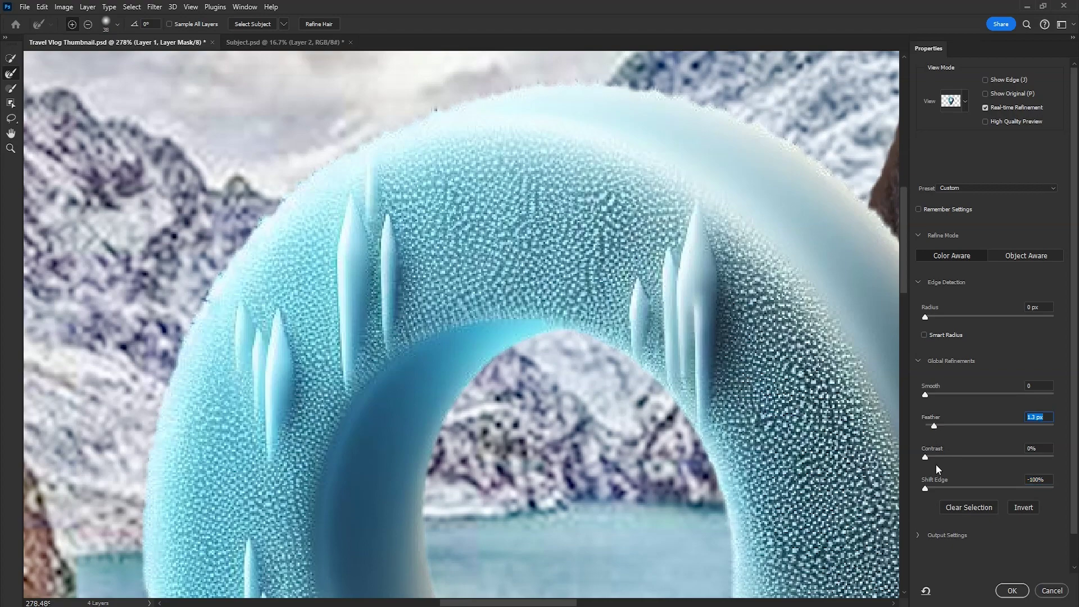
click(1023, 458)
drag(815, 506, 533, 366)
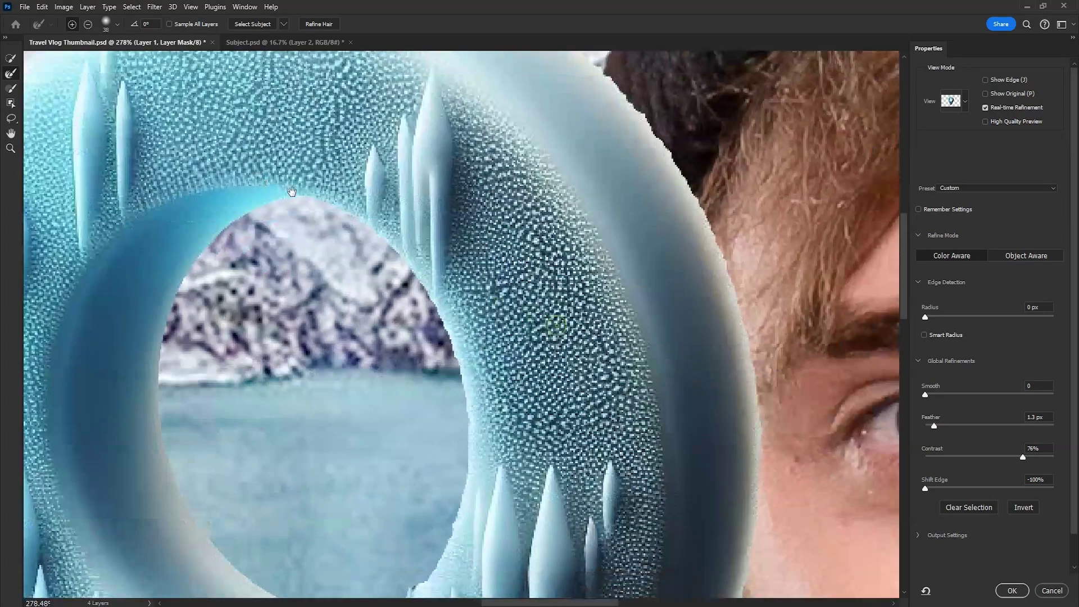
drag(647, 562, 648, 146)
click(1012, 591)
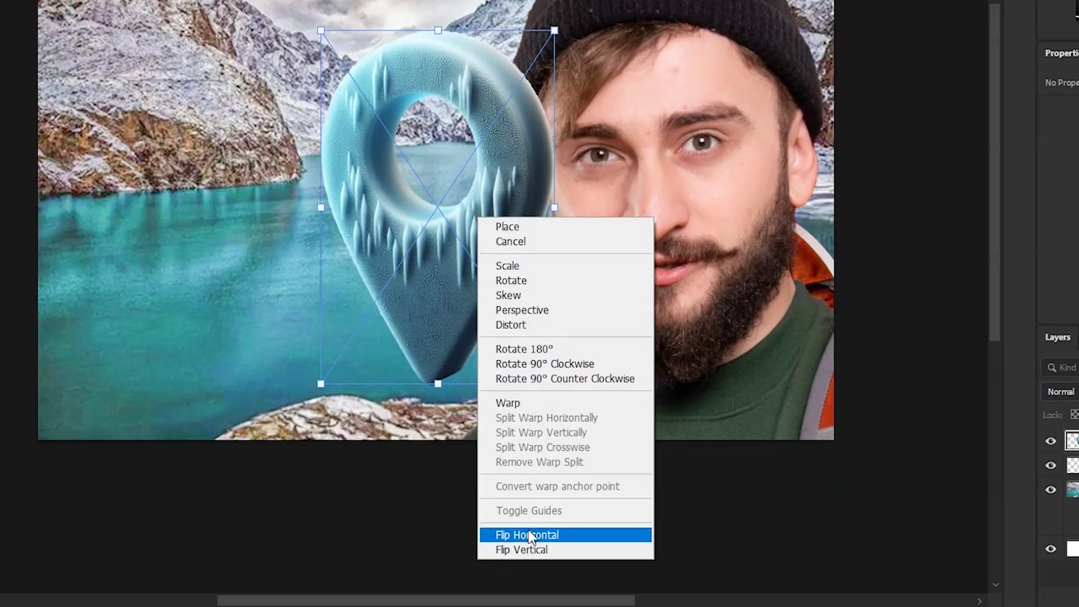
Flip the location pin horizontally, resize it to about 465 x 683 px on the lake's left side, and brush its lower tip into a mask
click(530, 535)
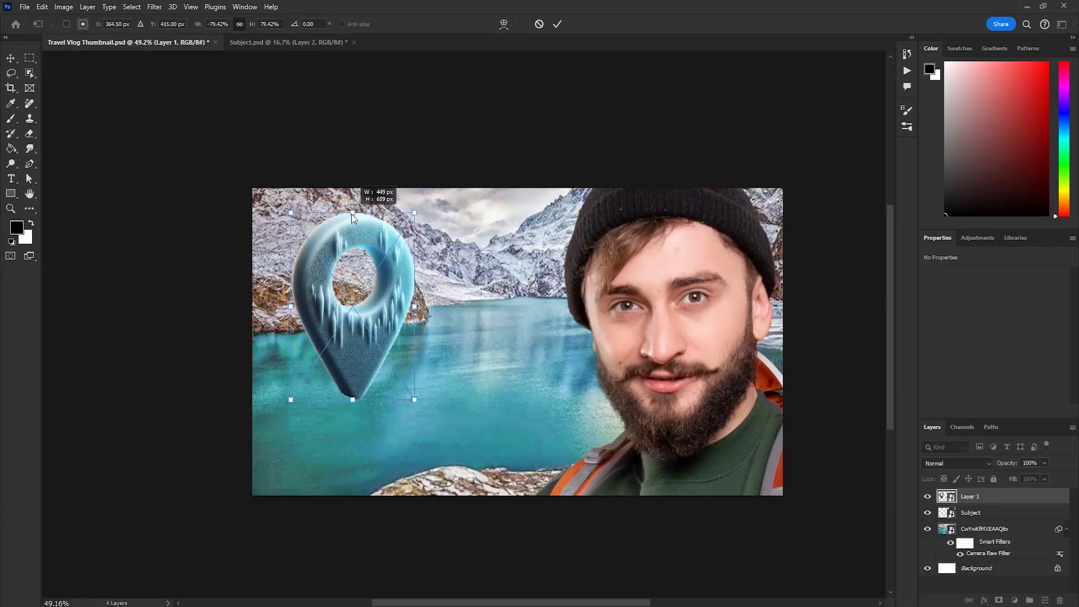
drag(352, 213, 333, 394)
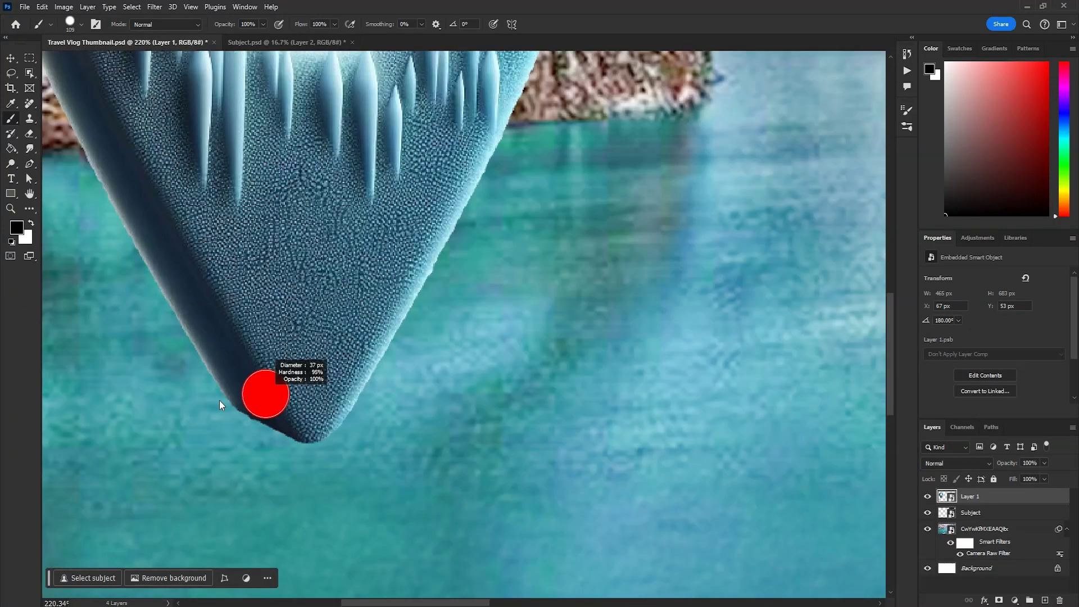
click(251, 380)
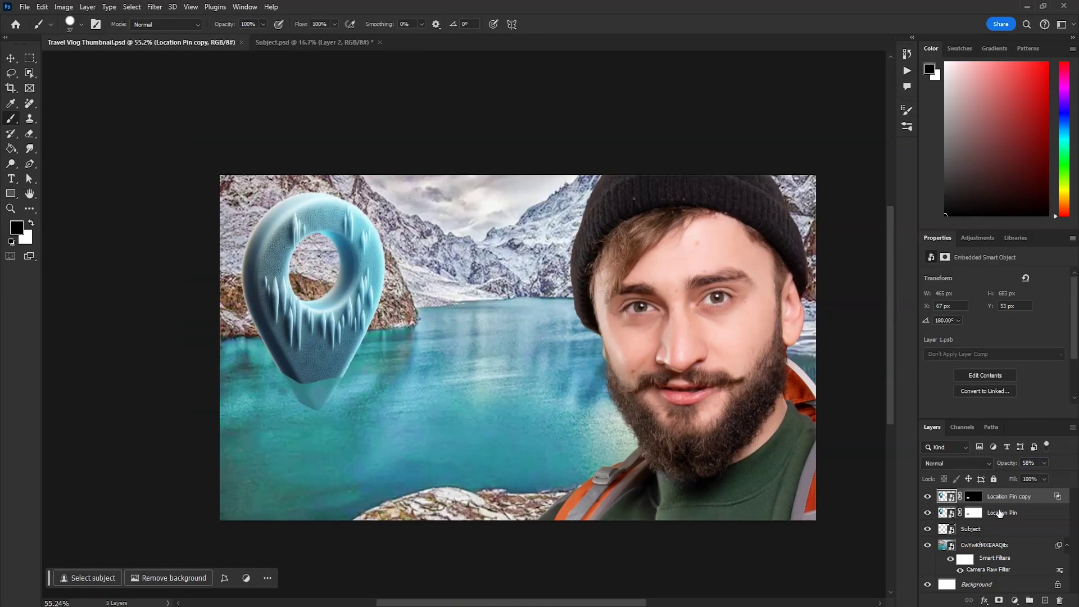
Add an ec0000 solid color fill clipped to the Location Pin layer, using the Color blend mode
click(1026, 513)
click(1015, 601)
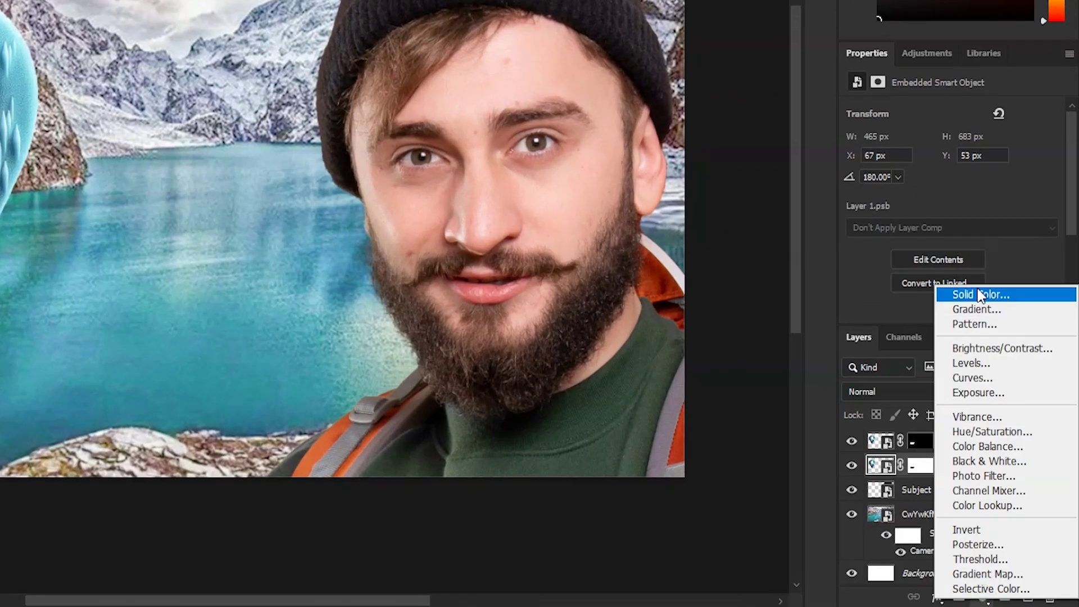
click(979, 295)
text(ec0000)
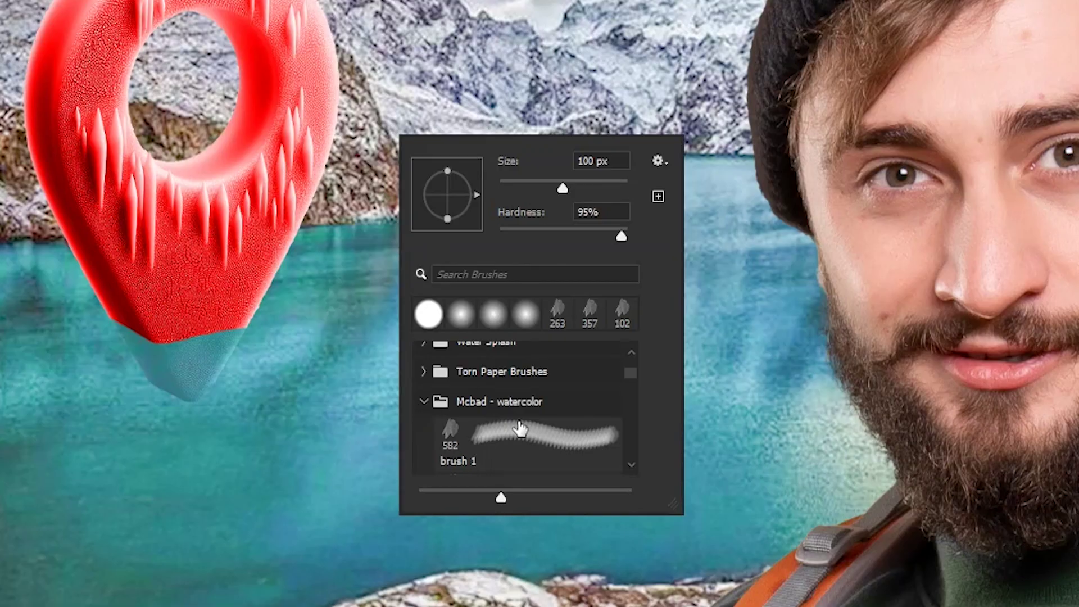
Paint the red fill's mask with a Mcbad - watercolor brush to reveal ice along the pin's upper and right edges, and save
scroll(519, 429, down, 5)
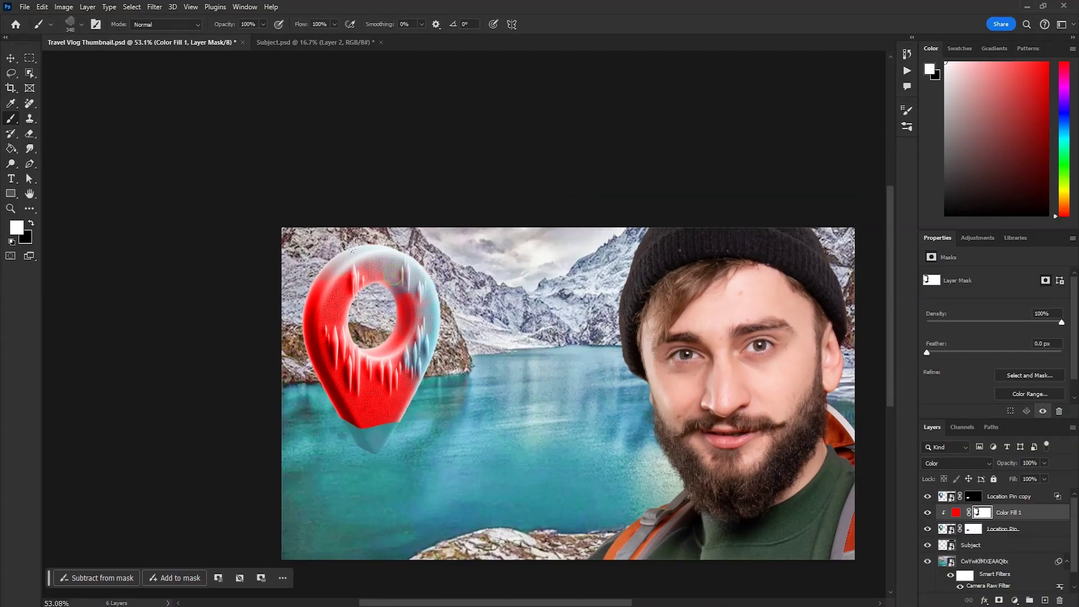
key(x)
key(v)
key(ctrl+s)
Add a Hue/Saturation adjustment clipped to the Subject layer with Lightness +91
click(990, 497)
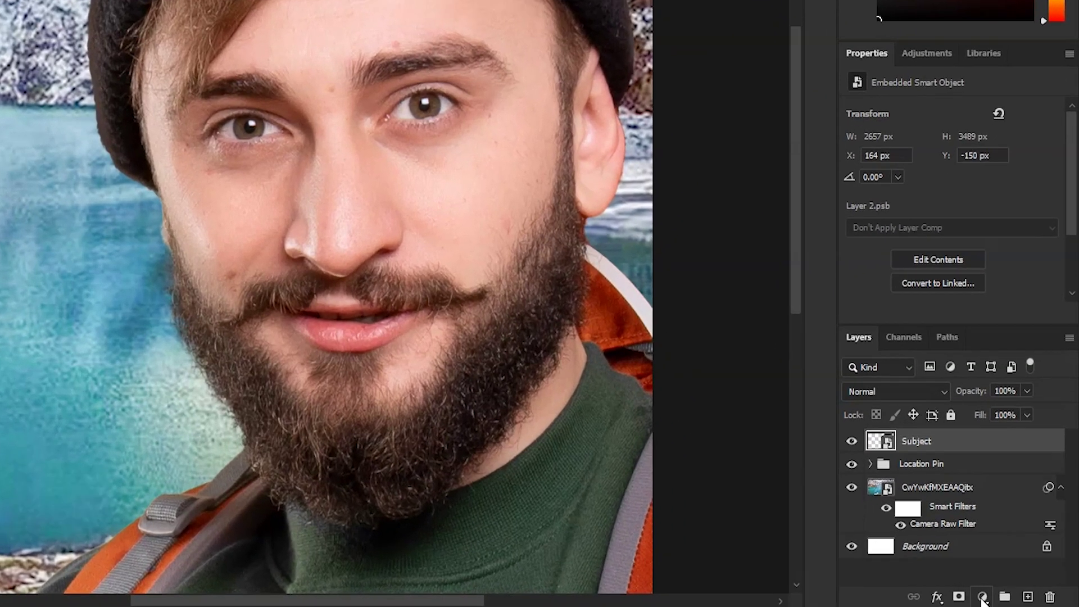
click(1015, 600)
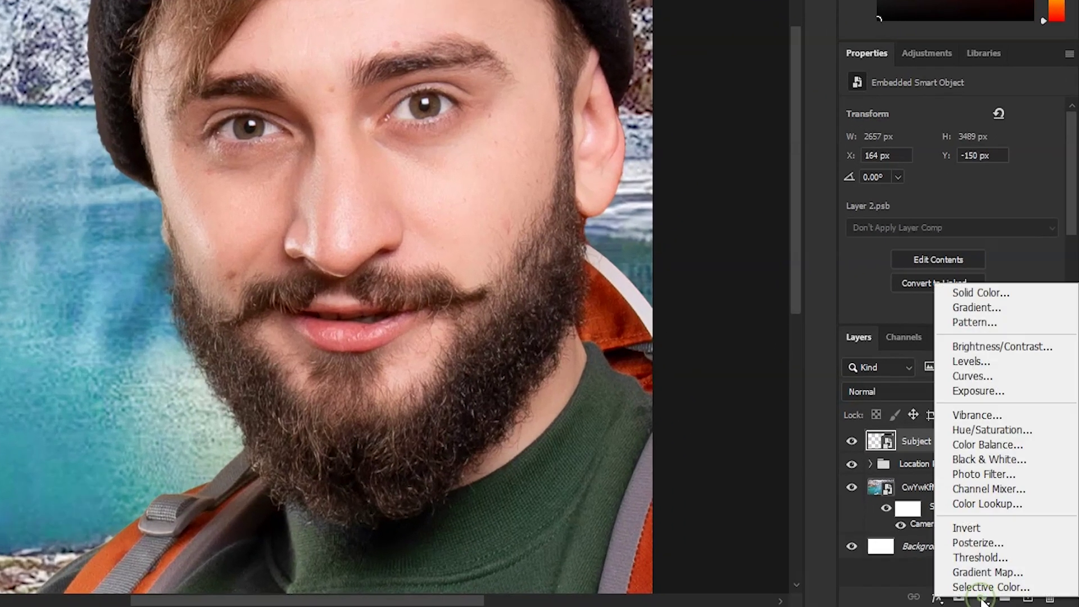
click(986, 429)
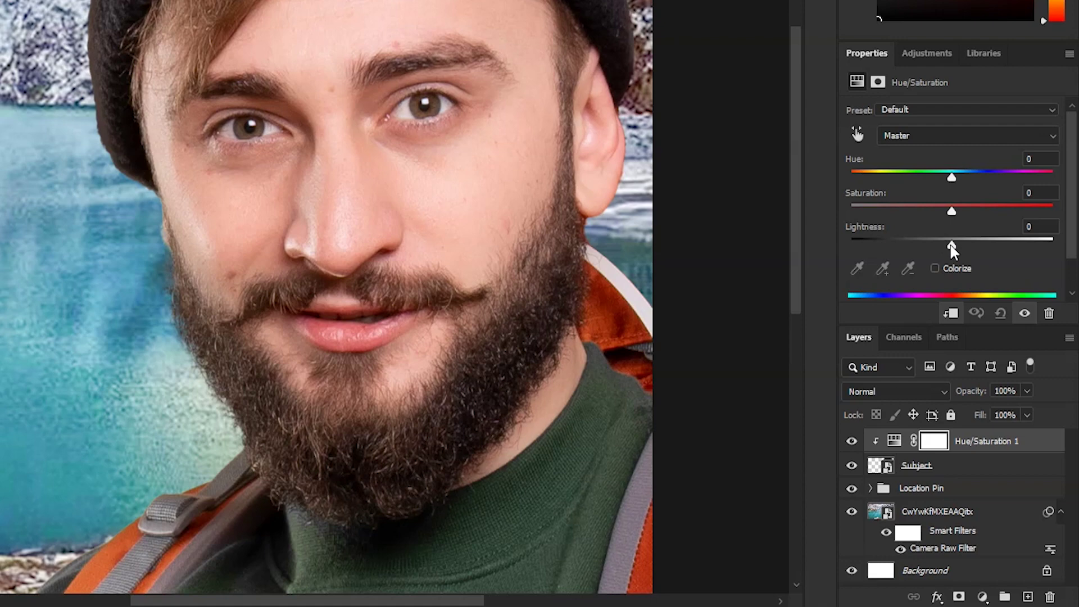
drag(951, 247, 1043, 238)
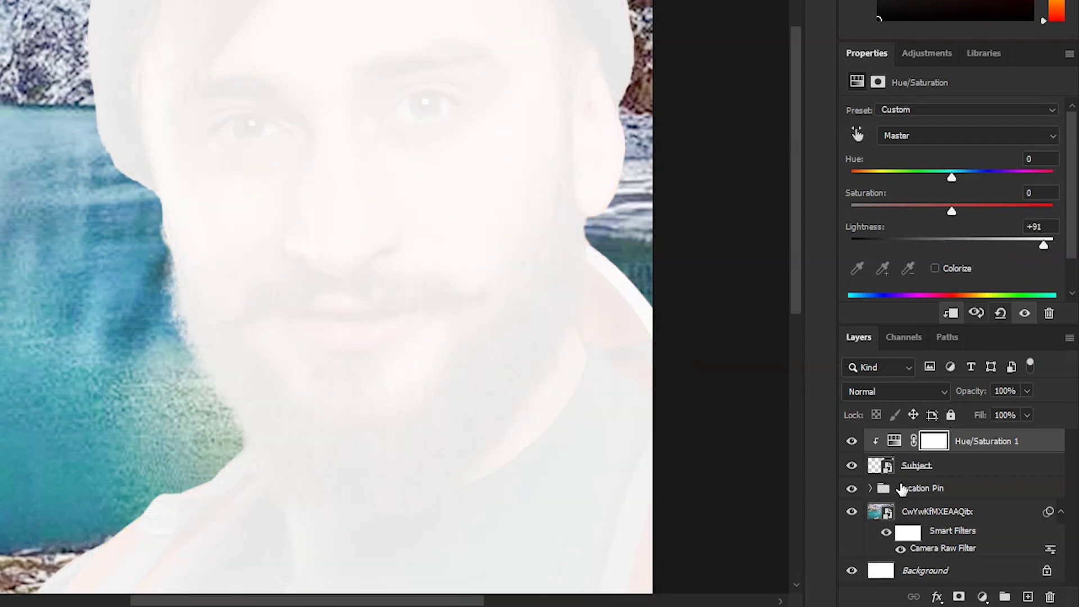
Invert the Hue/Saturation 1 mask to black and set up a soft round brush at 14% flow
click(933, 444)
key(ctrl+i)
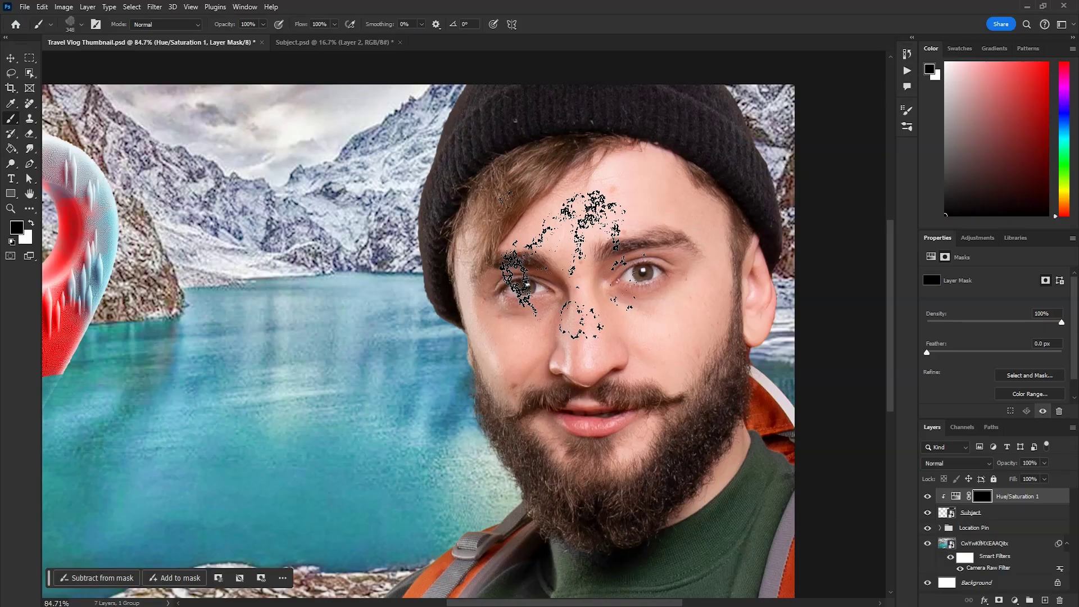
right_click(892, 456)
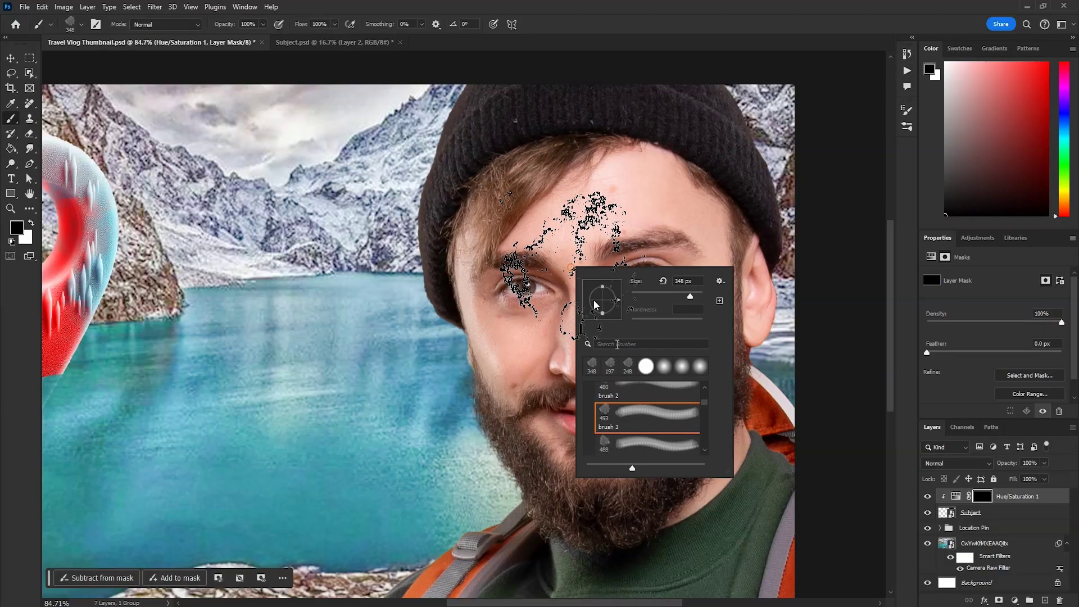
click(742, 10)
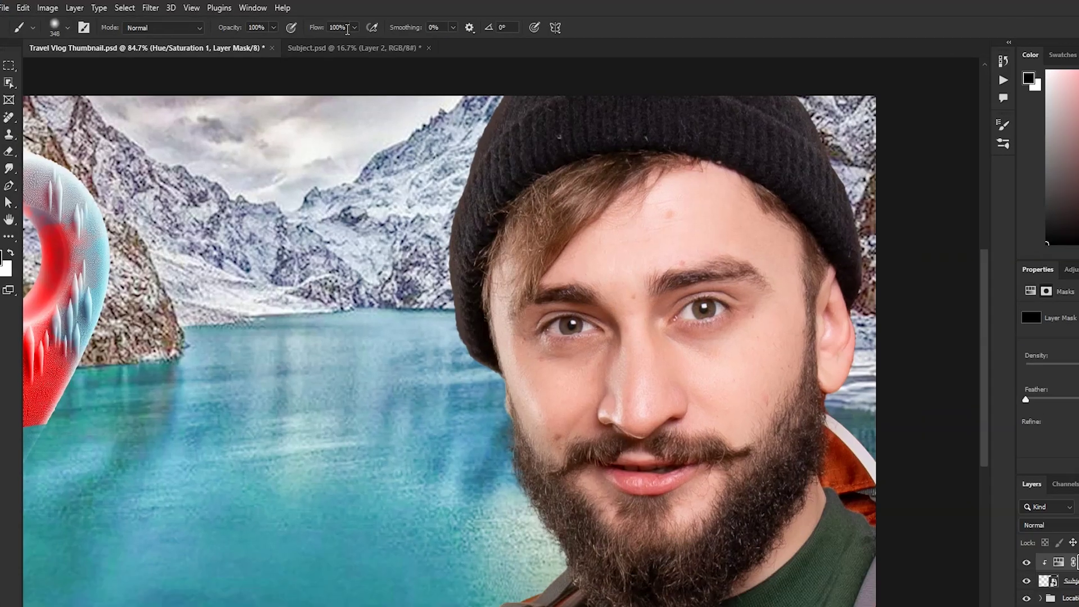
drag(327, 24, 311, 24)
Paint white on the Hue/Saturation 1 mask to brighten both sides of the face, the forehead's outer edge and the ear
scroll(1023, 389, up, 5)
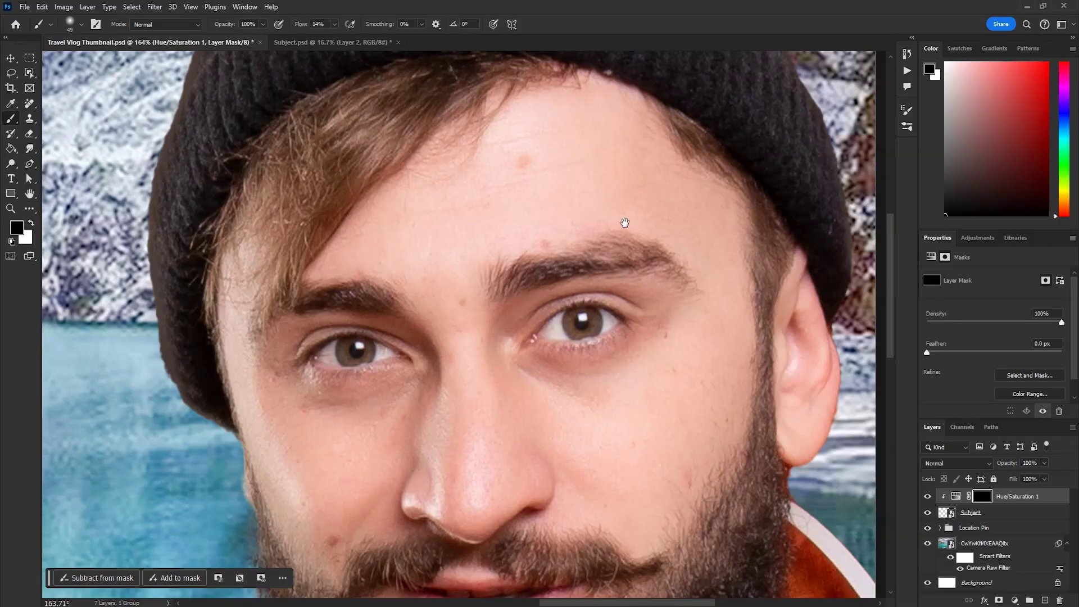
drag(974, 398, 798, 433)
drag(953, 377, 923, 394)
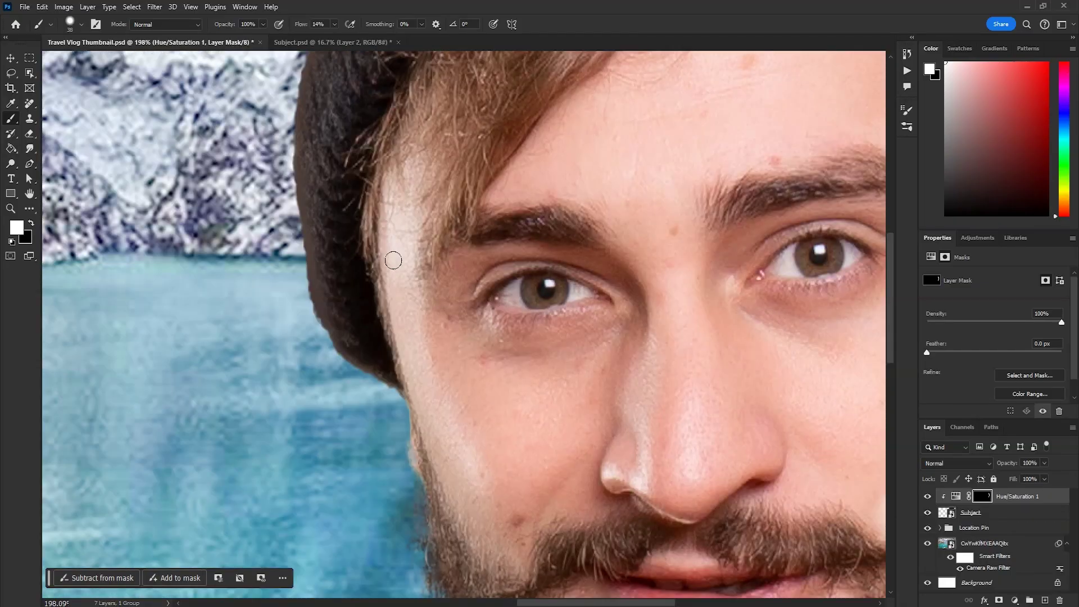
scroll(405, 313, down, 2)
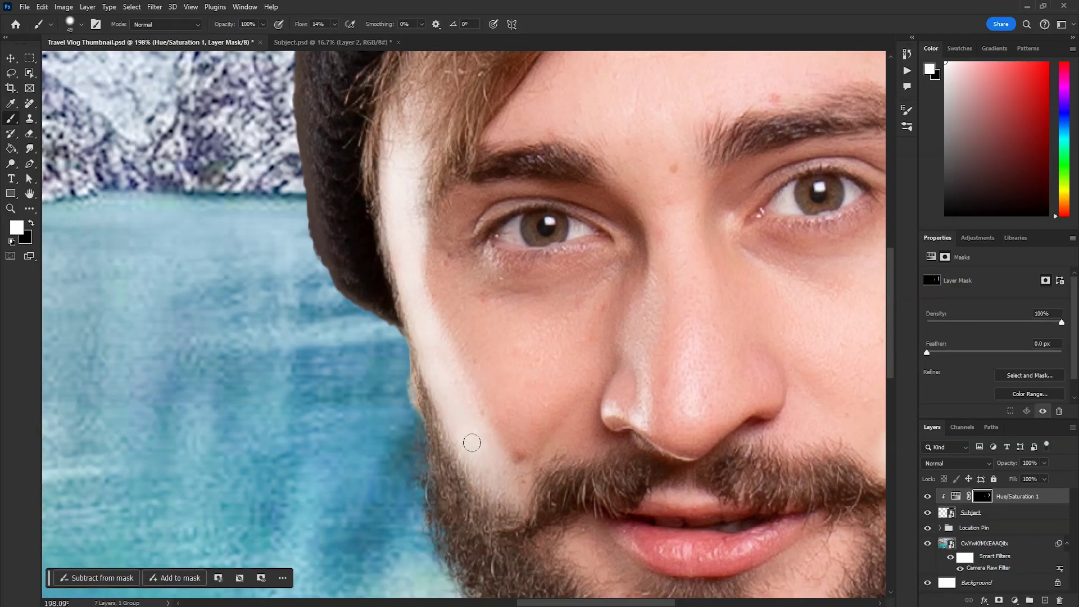
drag(608, 420, 625, 384)
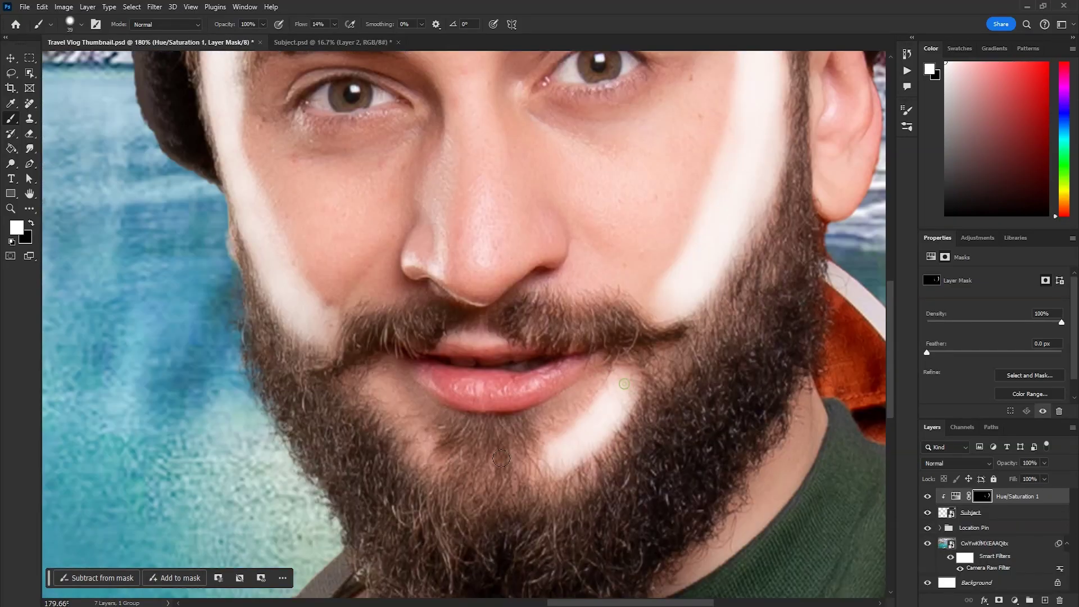
mouse_move(358, 381)
mouse_down()
mouse_move(410, 430)
mouse_move(365, 387)
mouse_up()
scroll(566, 423, down, 4)
scroll(484, 225, up, 6)
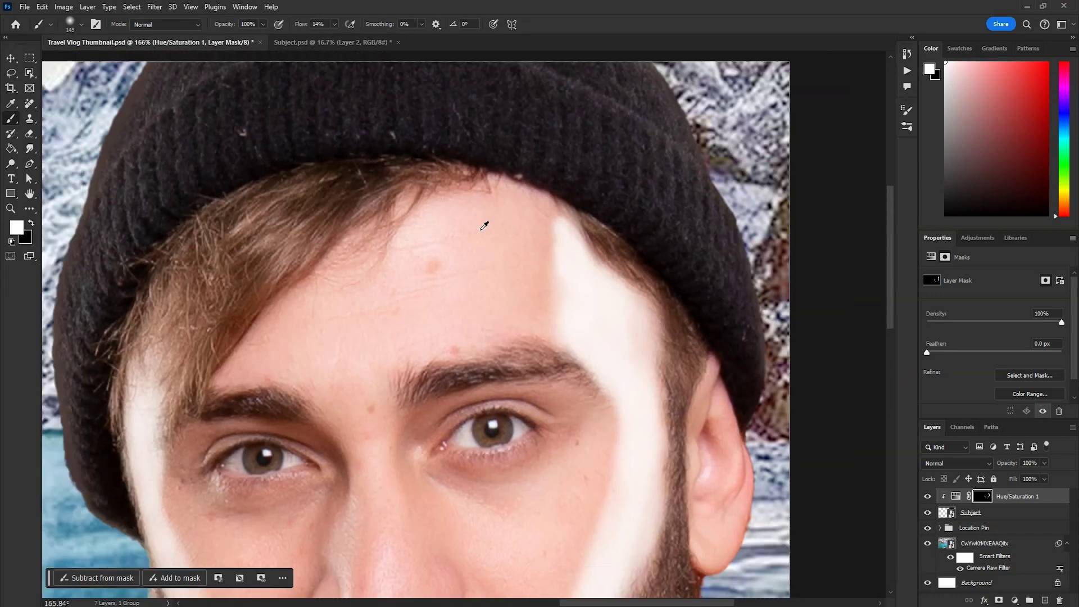
scroll(480, 230, down, 3)
mouse_move(480, 281)
mouse_down()
mouse_move(491, 285)
mouse_move(472, 281)
mouse_up()
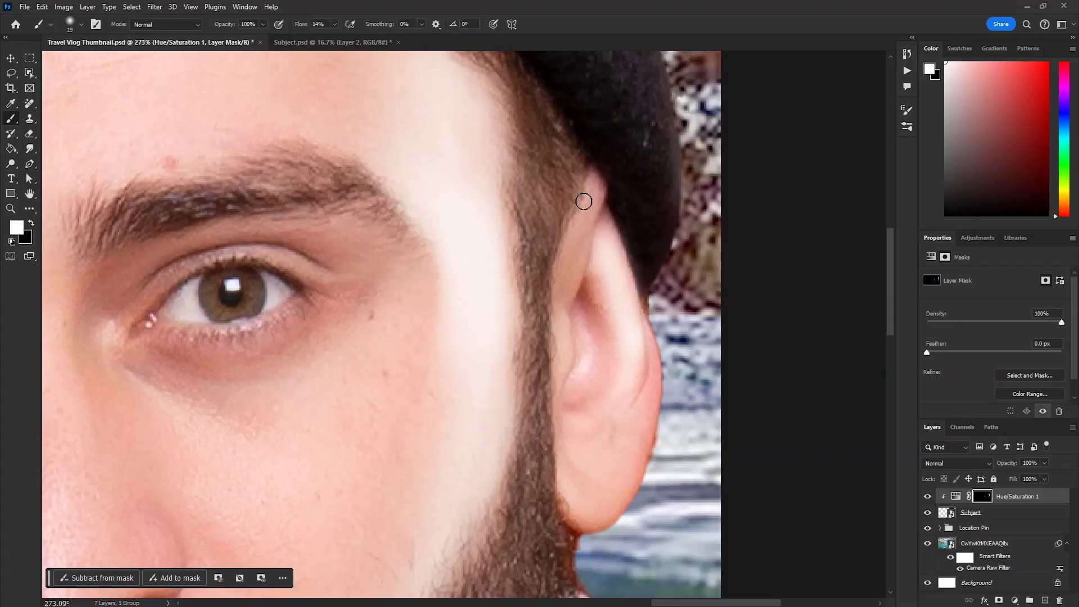
scroll(607, 356, down, 4)
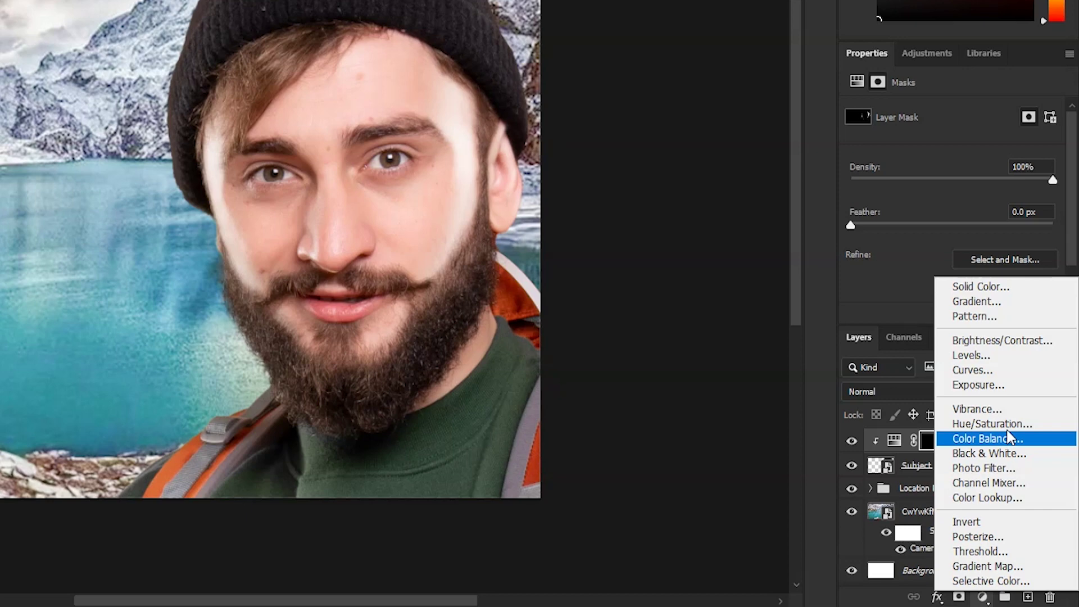
Add a second Hue/Saturation adjustment clipped to the Subject with Lightness +78, and invert its mask to black
click(1007, 428)
drag(951, 245, 1028, 244)
alt+click(958, 454)
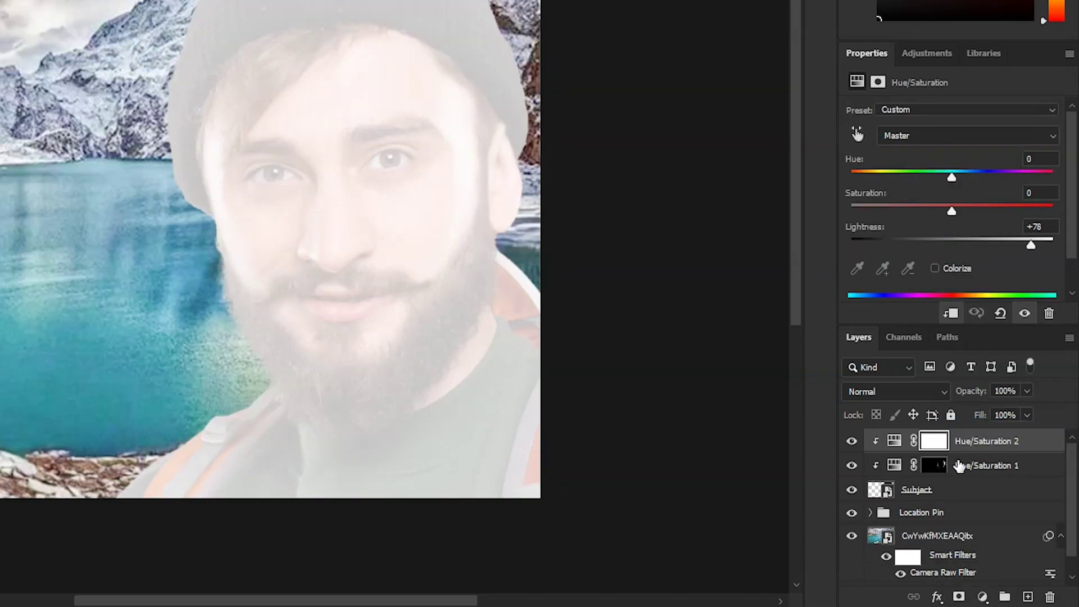
key(ctrl+i)
Paint white on the Hue/Saturation 2 mask along the beard's outer edges on both sides
scroll(495, 324, up, 4)
drag(496, 324, 487, 191)
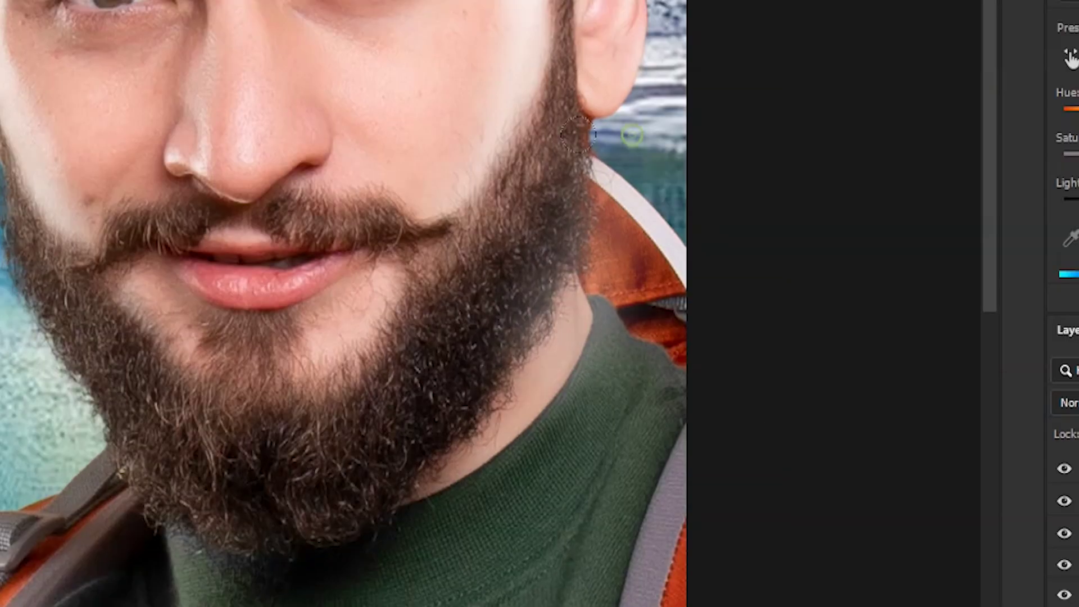
drag(579, 134, 526, 388)
drag(573, 168, 500, 427)
mouse_move(617, 181)
mouse_down()
mouse_move(361, 491)
mouse_move(408, 528)
mouse_up()
drag(506, 185, 635, 410)
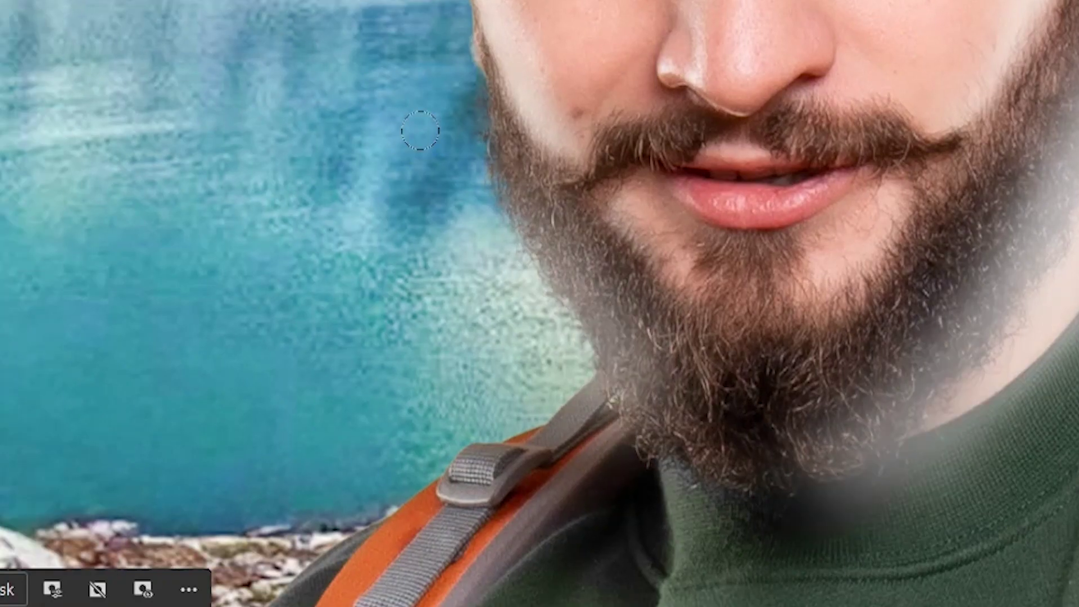
mouse_move(421, 130)
mouse_down()
mouse_move(545, 259)
mouse_move(495, 68)
mouse_move(562, 281)
mouse_move(614, 357)
mouse_move(752, 481)
mouse_up()
Paint black on the Hue/Saturation 2 mask to clear the haze spilling past the beard onto the neck, jacket and sweater
scroll(483, 130, down, 1)
key(x)
drag(730, 316, 721, 361)
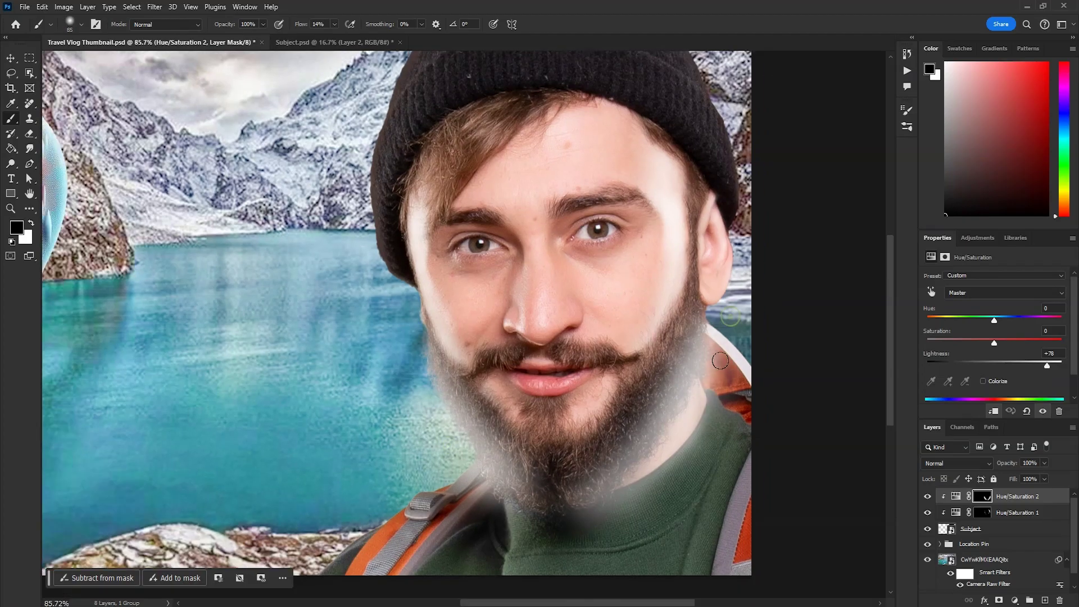
drag(706, 398, 513, 400)
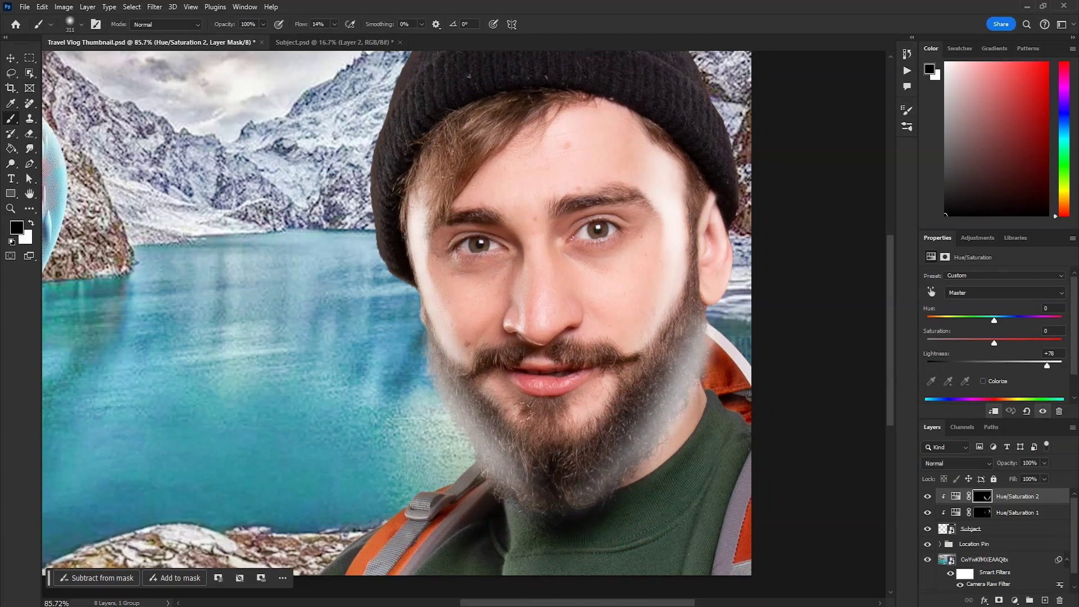
scroll(620, 362, down, 6)
scroll(620, 363, up, 5)
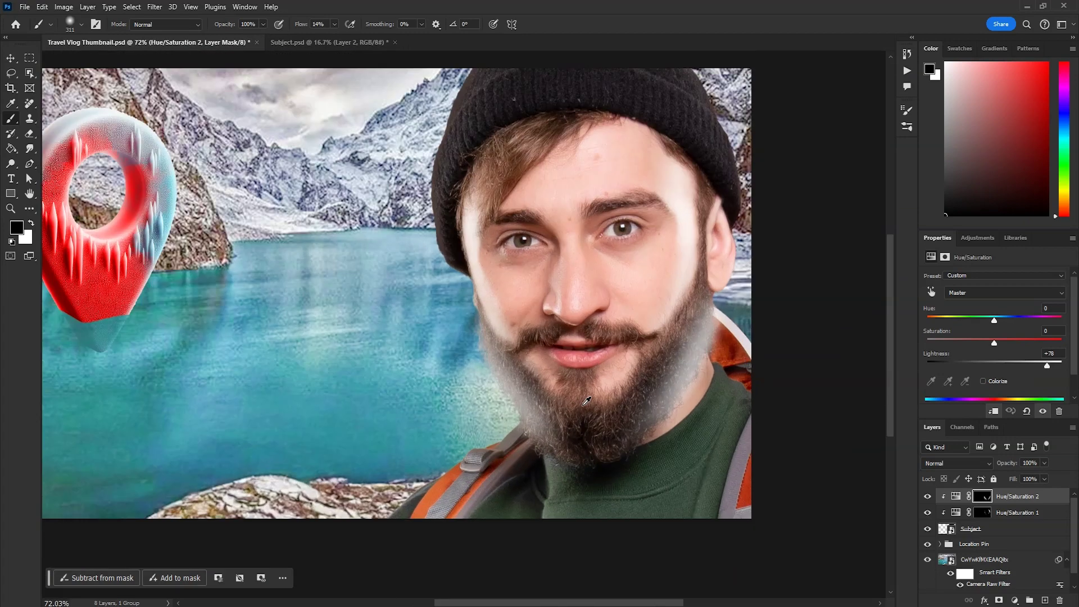
Split the Underlying Layer shadow slider in Hue/Saturation 2's Blend If options to 0 / about 77, and apply it
click(1062, 496)
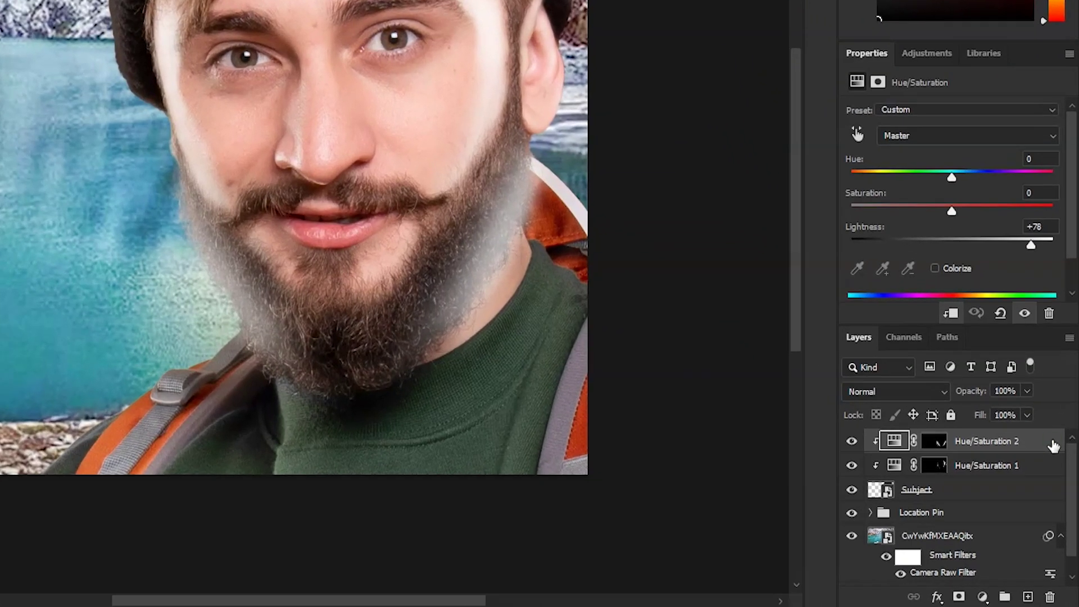
double_click(1052, 446)
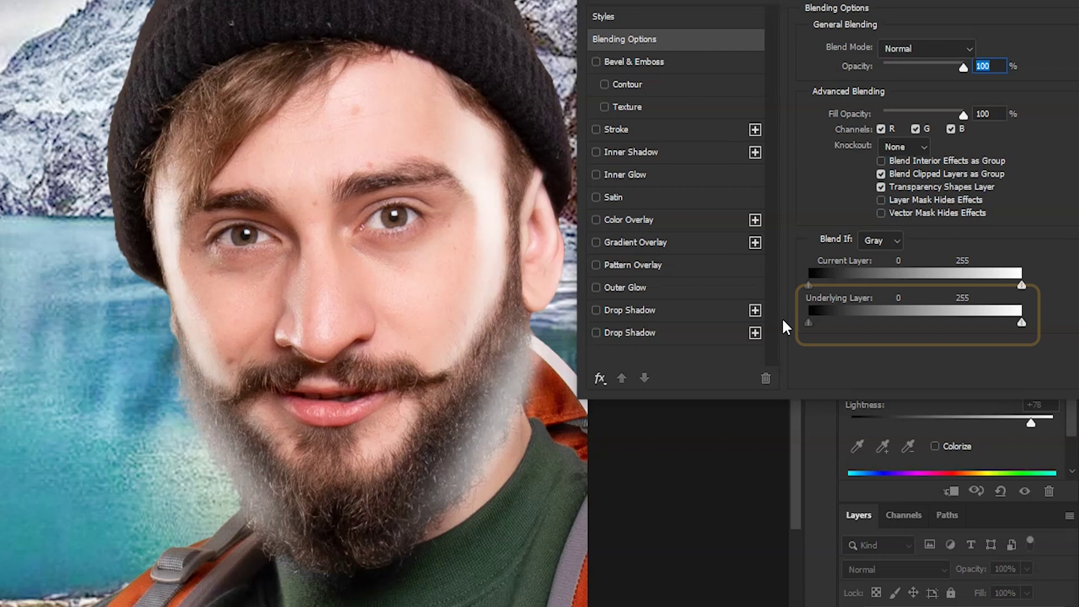
mouse_move(809, 323)
mouse_down()
mouse_move(875, 326)
mouse_move(807, 320)
mouse_up()
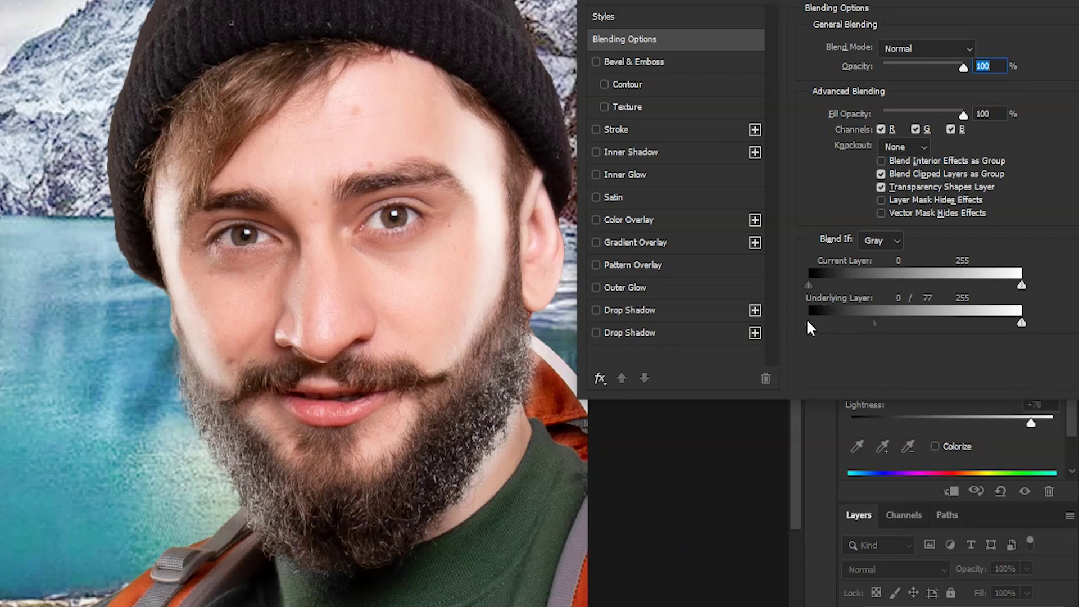
drag(876, 321, 872, 322)
drag(1076, 2, 950, 8)
click(1031, 10)
Duplicate Hue/Saturation 2 with a black mask and paint white on it to frost the beanie
scroll(592, 422, up, 5)
drag(495, 424, 356, 434)
scroll(443, 316, up, 2)
drag(655, 294, 604, 413)
drag(676, 230, 650, 229)
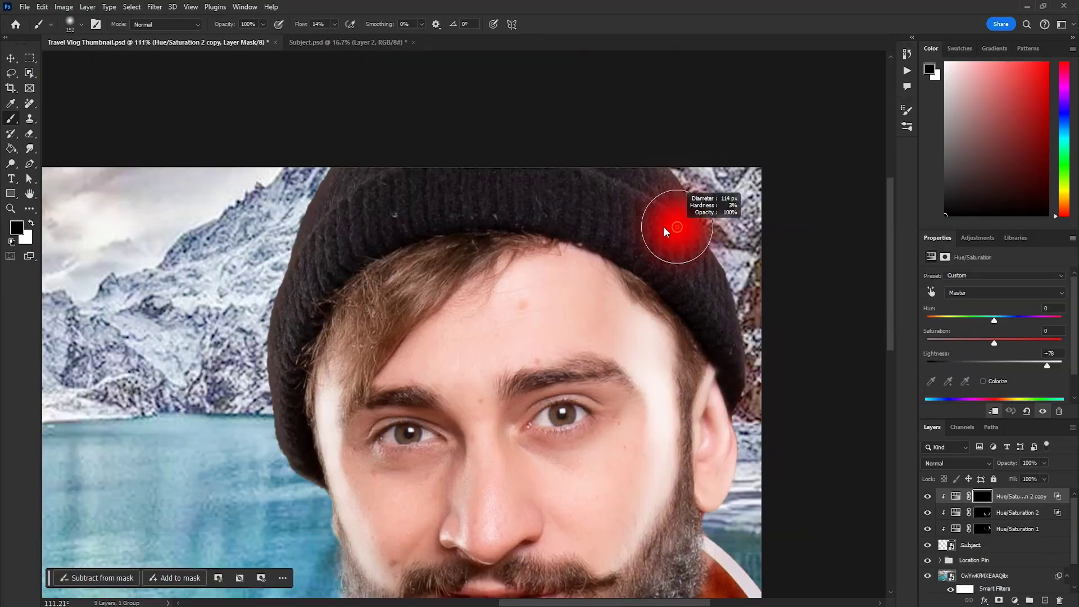
mouse_move(676, 191)
mouse_down()
mouse_move(725, 321)
mouse_move(720, 345)
mouse_up()
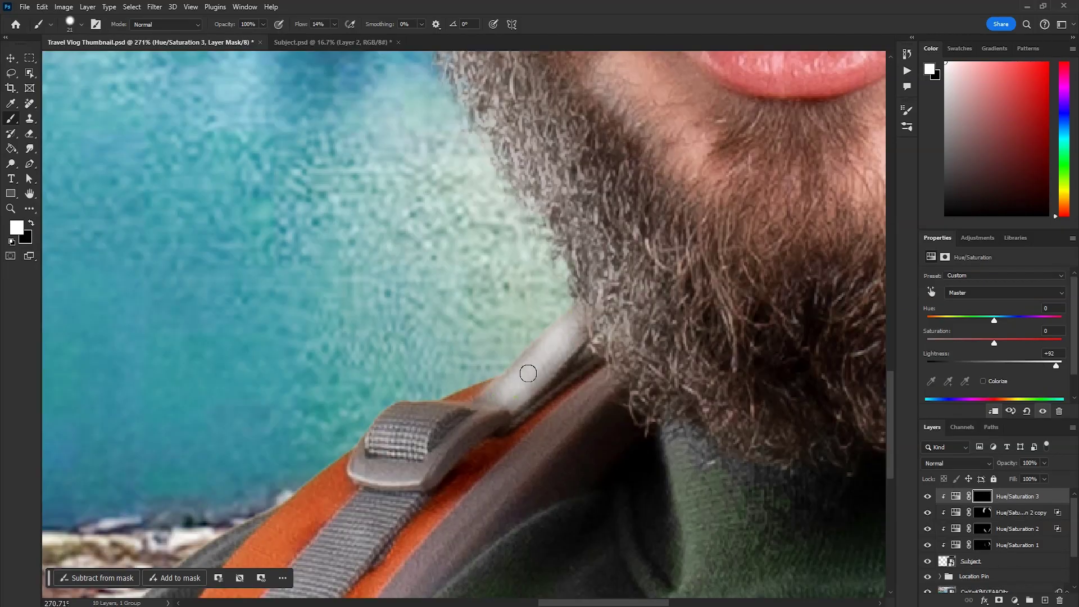
Paint white on the Hue/Saturation 3 mask, Lightness +92, to brighten the backpack straps and buckle
drag(529, 373, 508, 409)
key([)
key(x)
key(x)
mouse_move(397, 452)
mouse_down()
mouse_move(582, 347)
mouse_move(459, 412)
mouse_up()
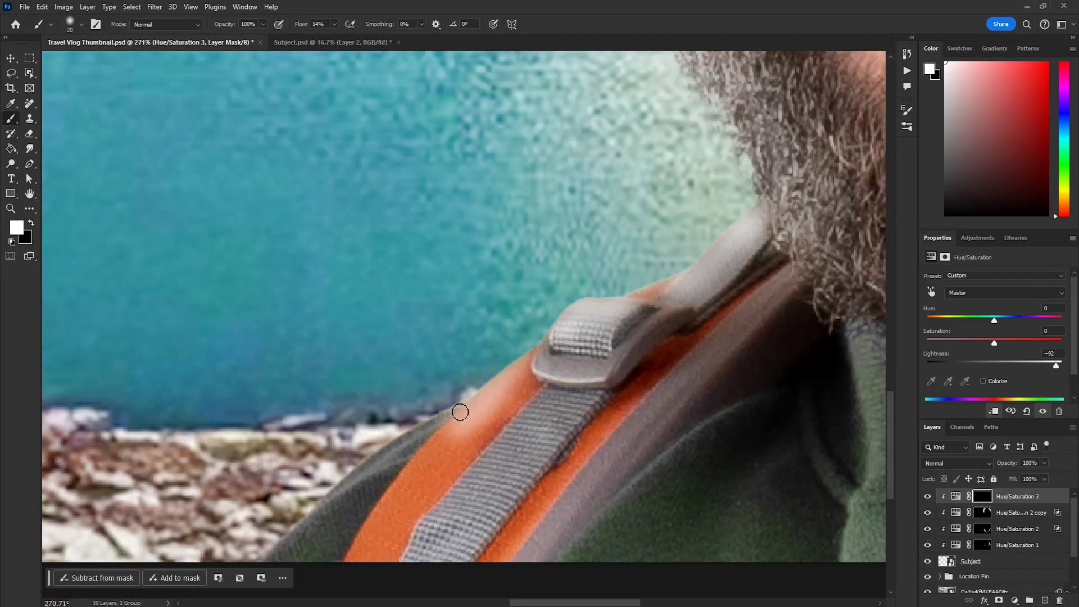
scroll(434, 429, down, 5)
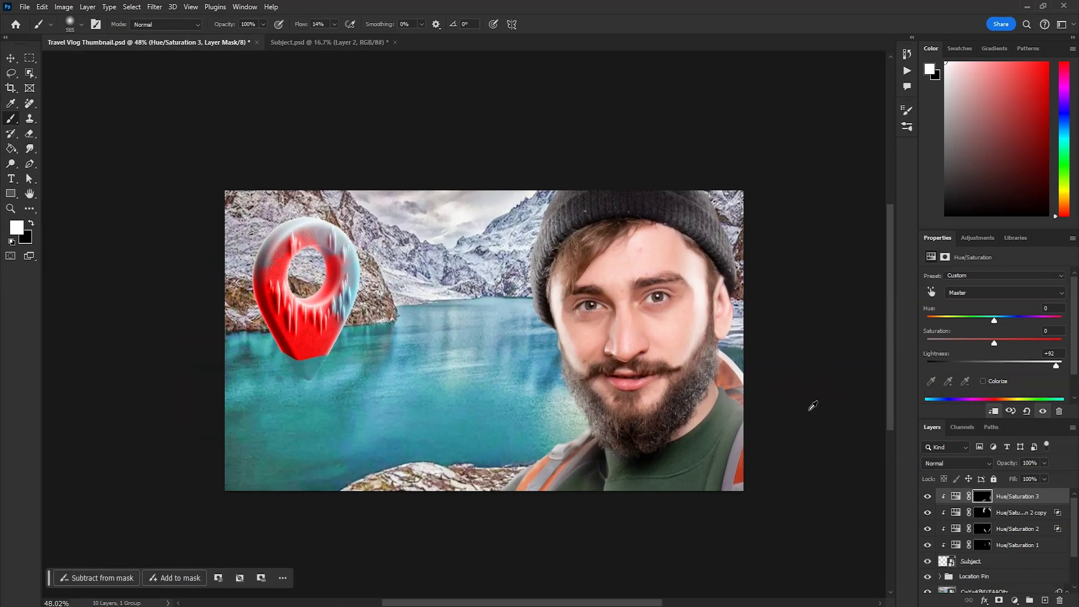
Paste the frosted bearded face photo as a reference beside the subject
key(ctrl+v)
scroll(553, 313, up, 2)
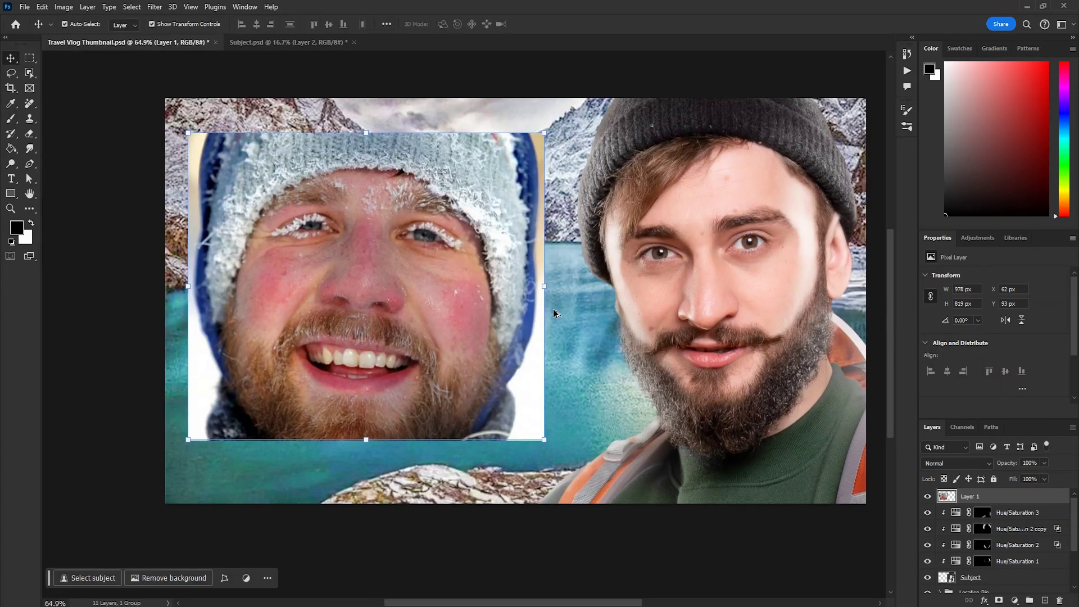
scroll(730, 319, up, 2)
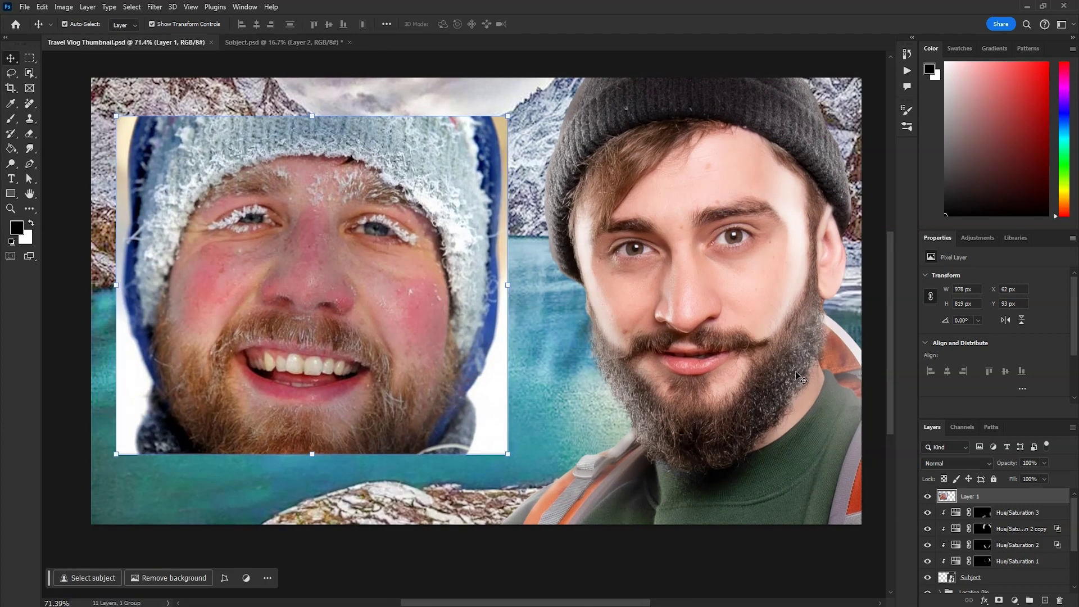
Add a clipped Hue/Saturation above Hue/Saturation 3 with Hue -13, Saturation +33 and Lightness -7, and invert its mask
click(1022, 563)
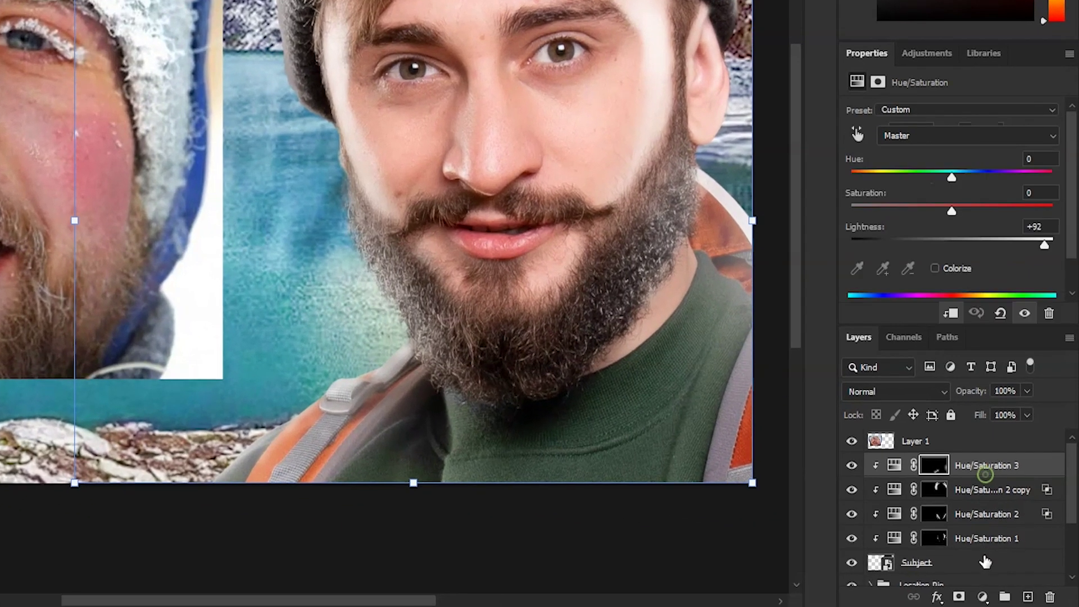
click(1015, 600)
click(1001, 429)
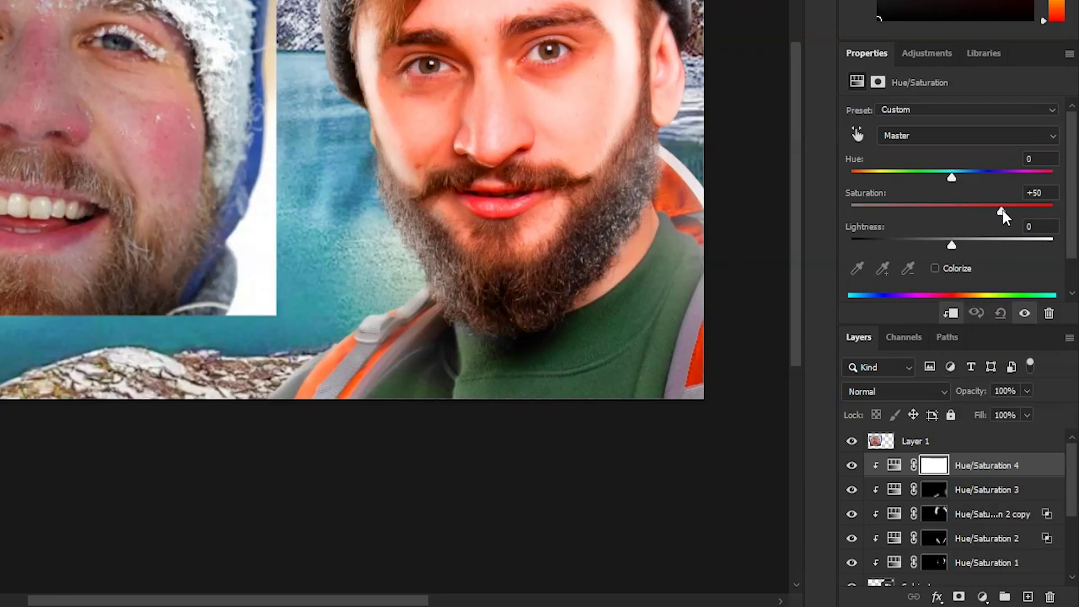
drag(951, 247, 944, 249)
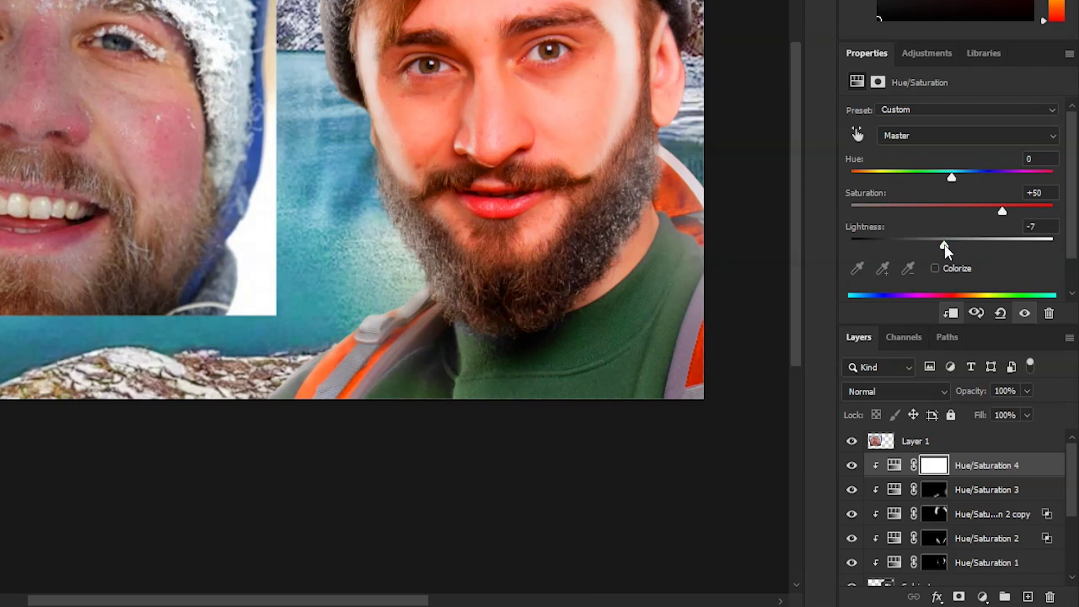
drag(945, 178, 939, 176)
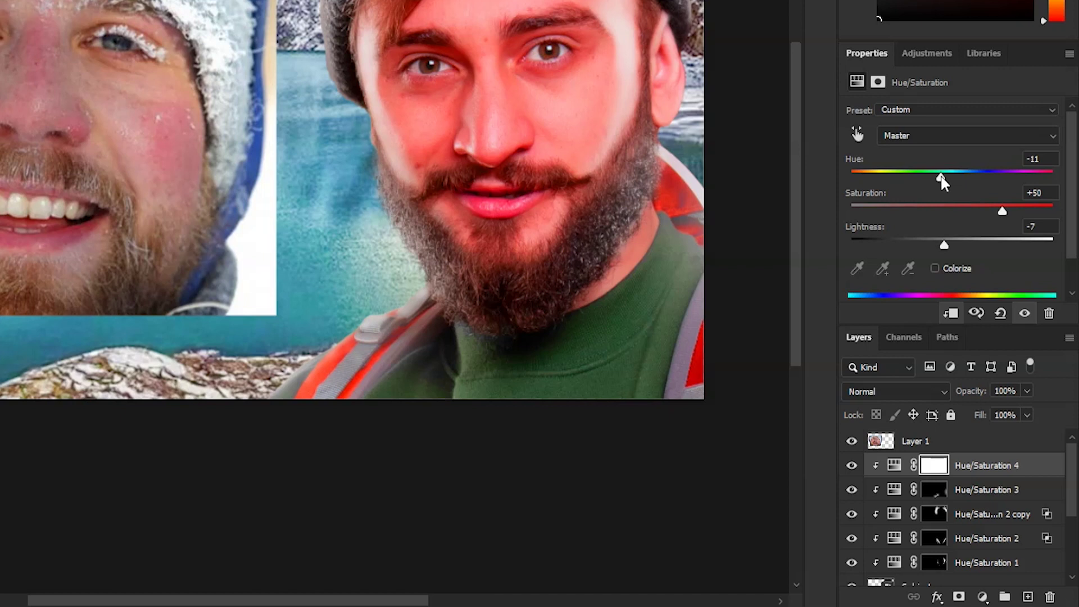
drag(1002, 211, 985, 210)
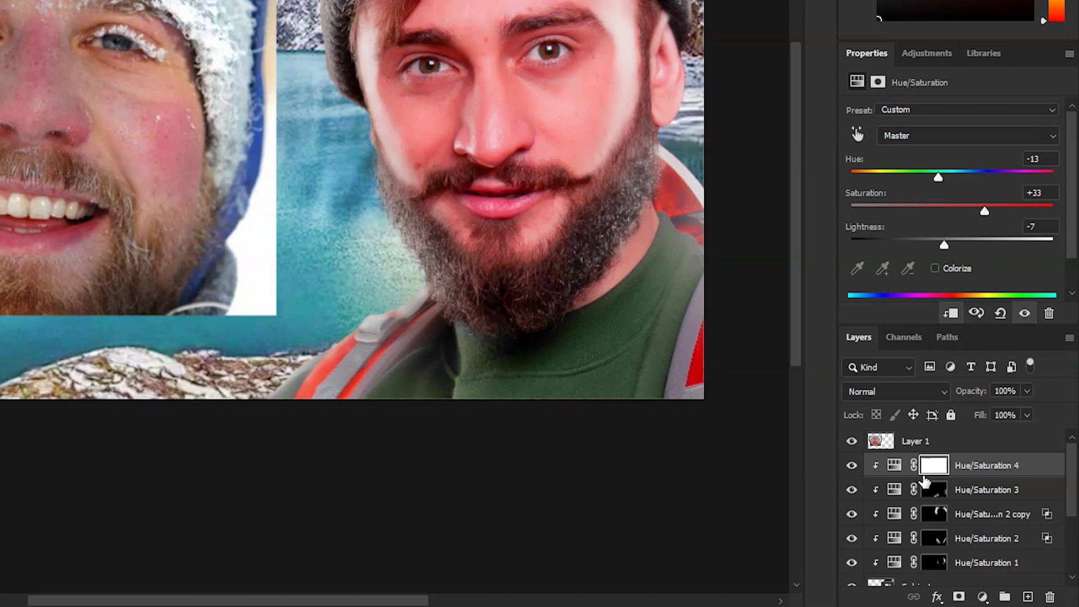
key(ctrl+i)
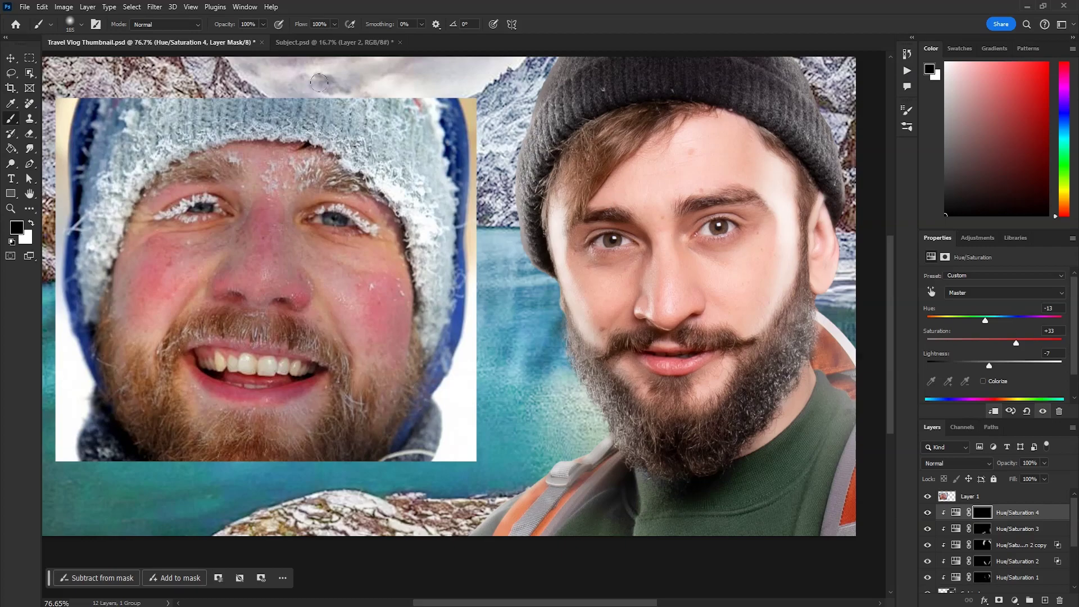
Paint white at 13% flow on the Hue/Saturation 4 mask to redden the subject's cheeks, nose and lips
key(x)
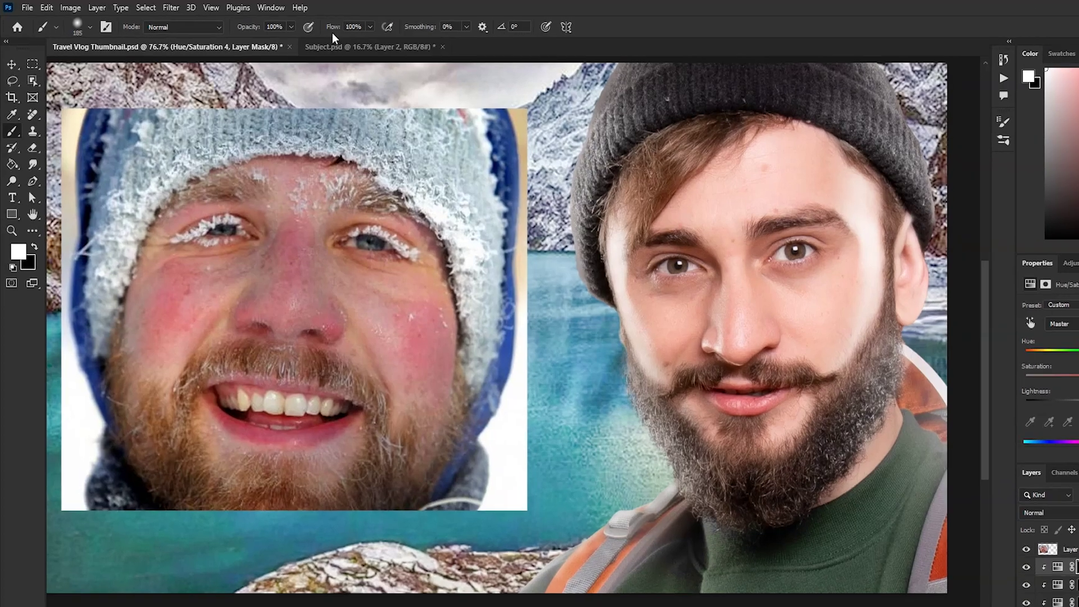
key(shift+1)
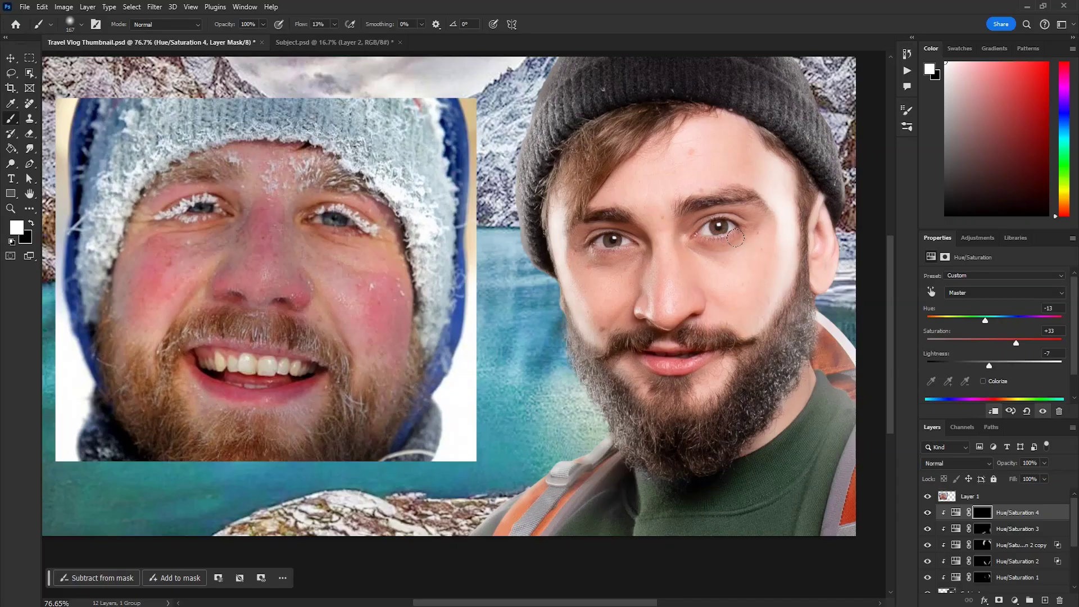
drag(734, 237, 721, 301)
scroll(685, 370, up, 10)
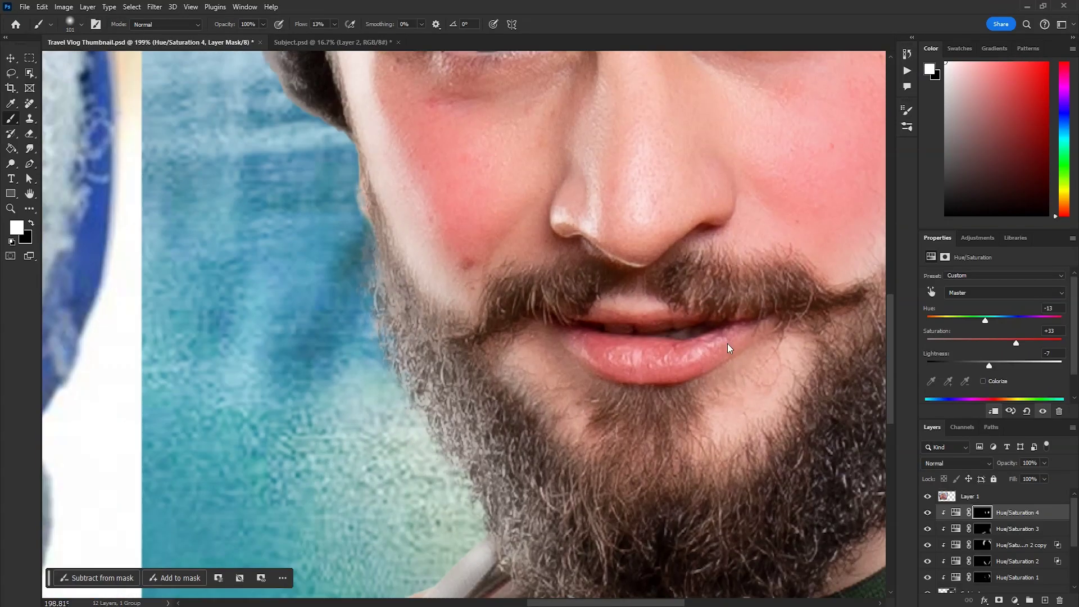
scroll(692, 321, down, 9)
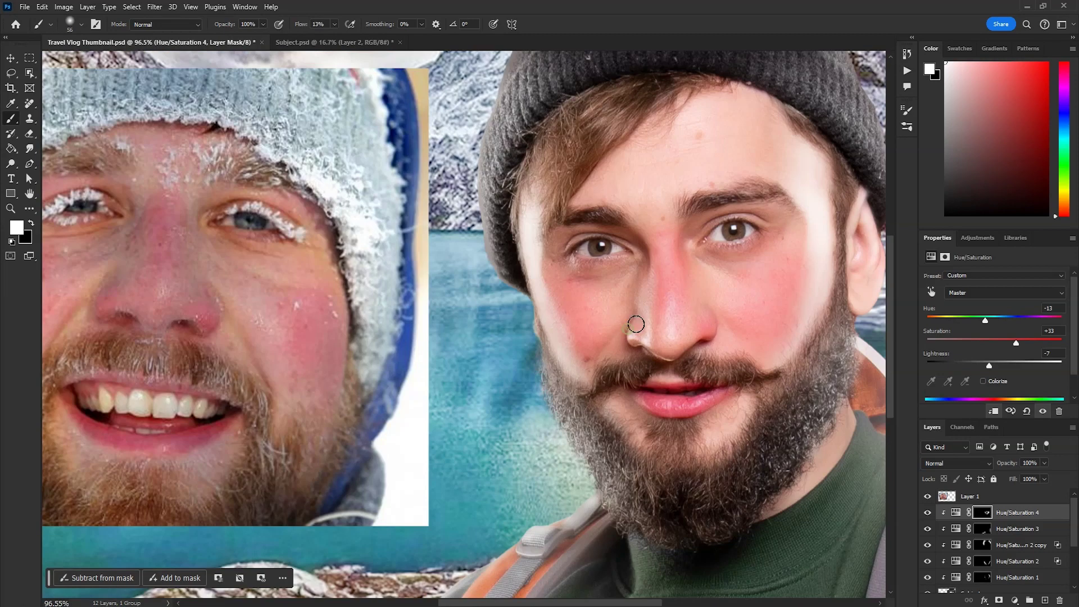
Paint white on the Hue/Saturation 4 mask to redden the subject's forehead, and slightly lower the adjustment layer's opacity
alt+right_click(650, 235)
drag(662, 224, 698, 197)
scroll(691, 306, down, 4)
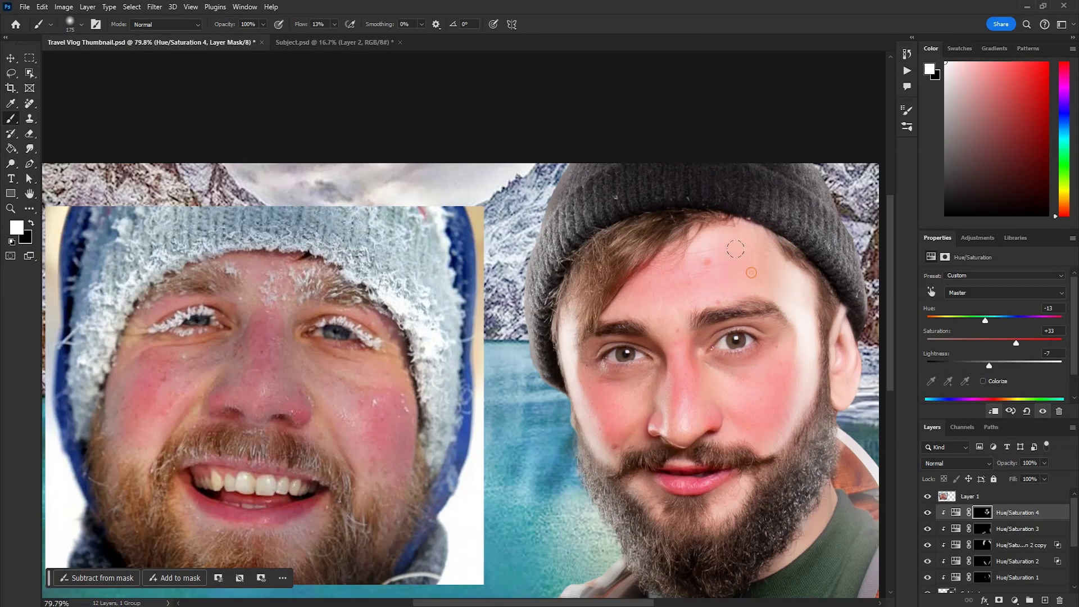
key(x)
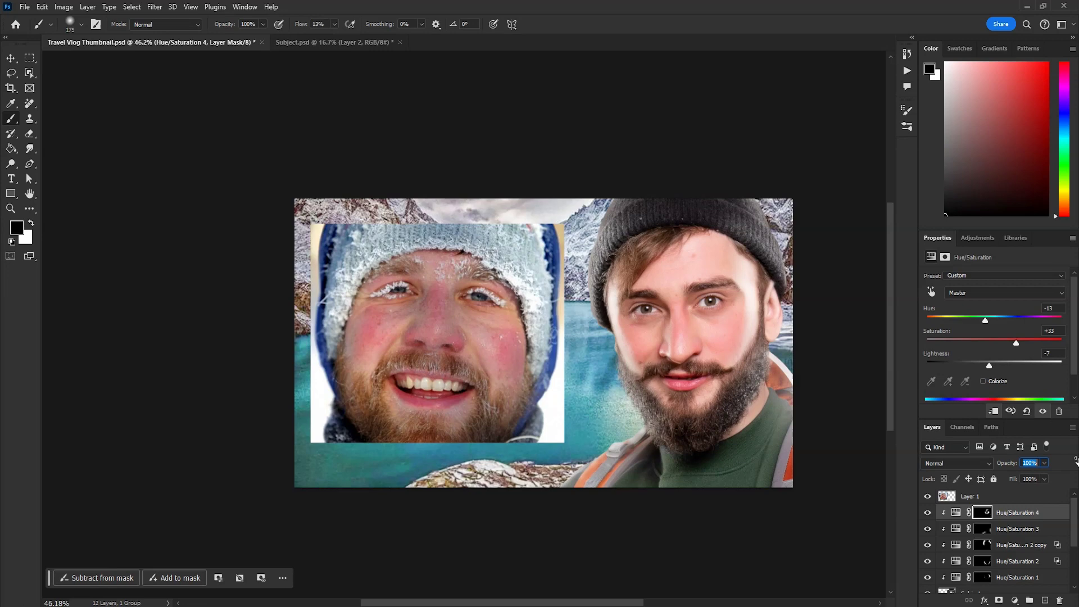
drag(1076, 460, 1064, 460)
Add a white (ffffff) Solid Color fill layer above Hue/Saturation 4 and invert its mask to hide the fill
click(1015, 600)
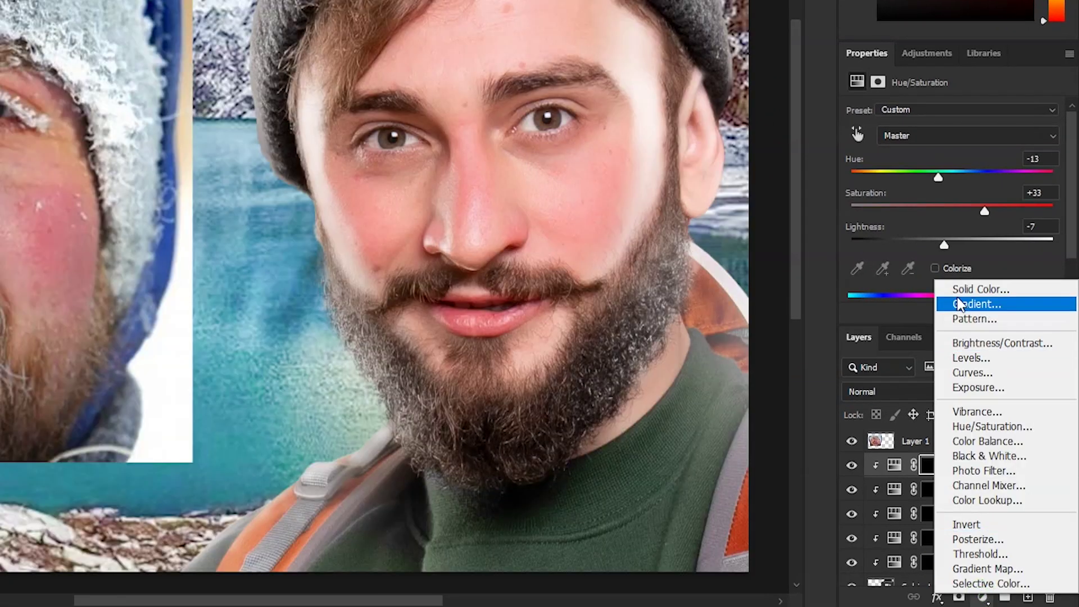
click(957, 290)
drag(670, 143, 505, 27)
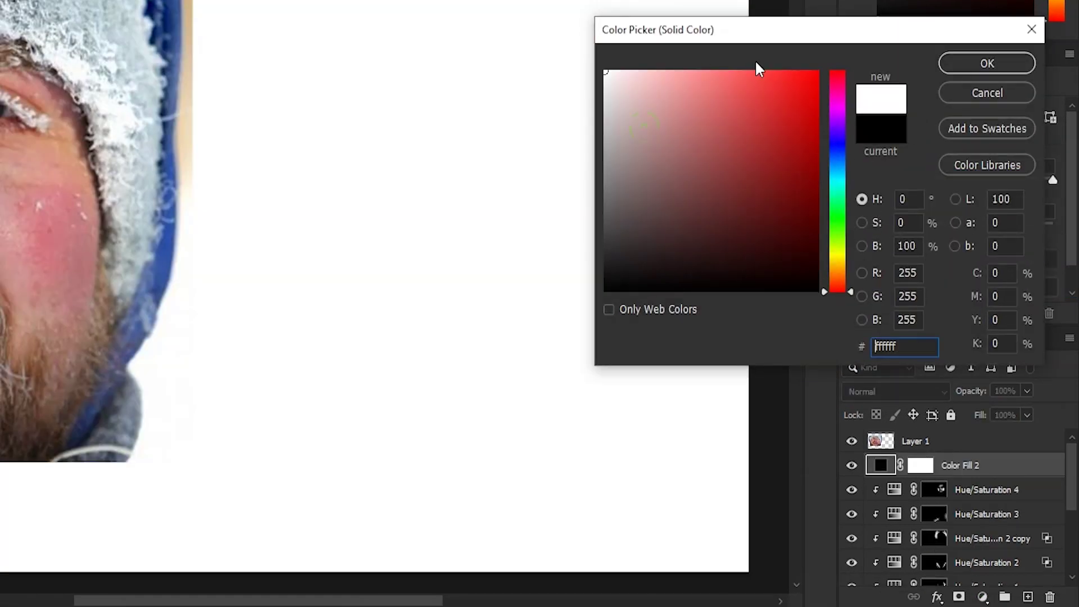
click(949, 57)
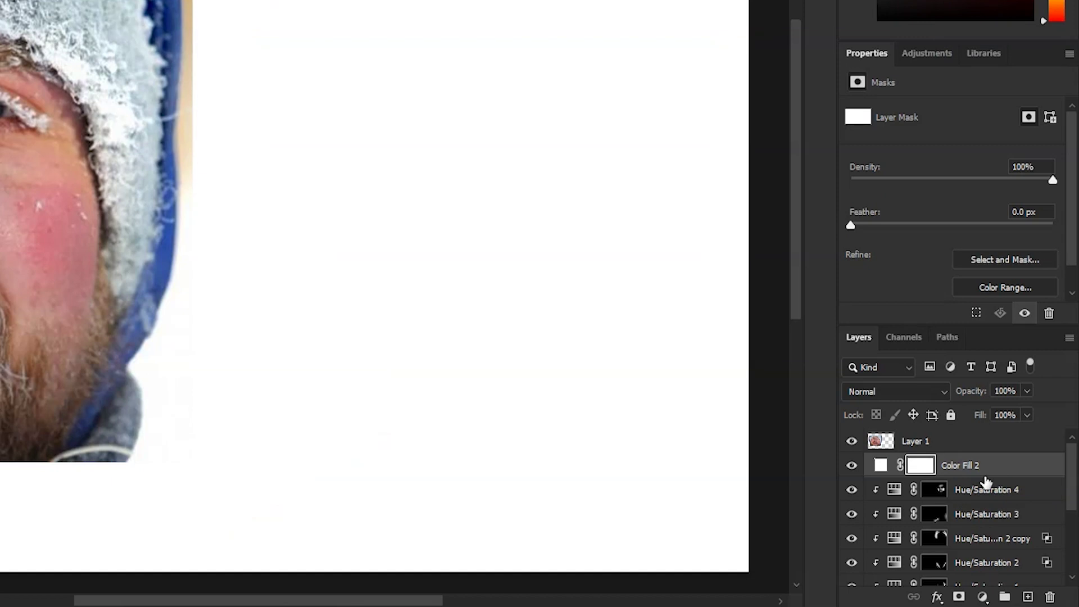
key(ctrl+i)
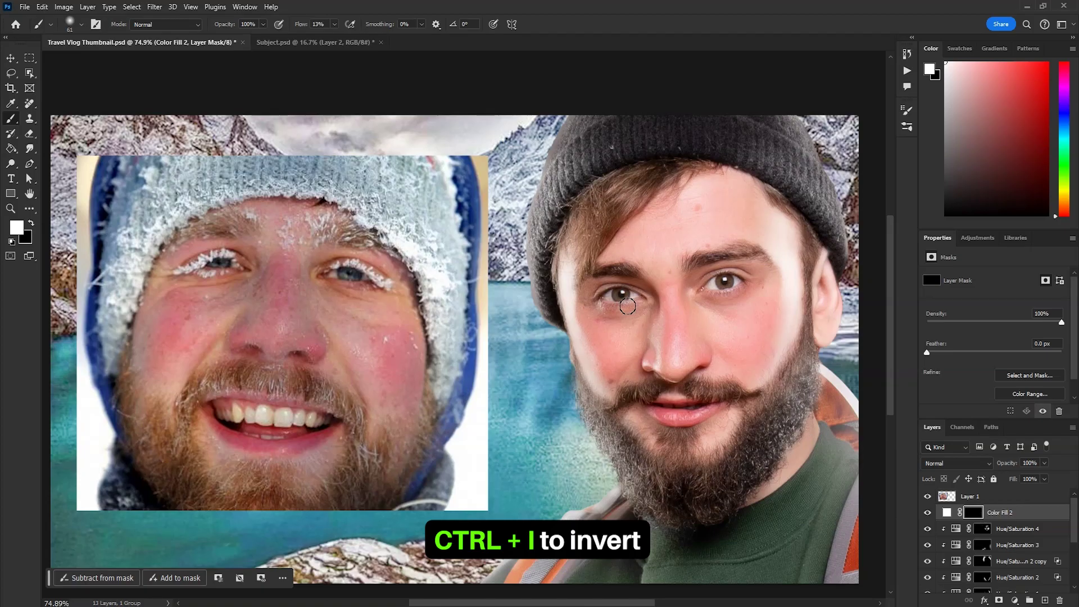
Choose the KYLE Ultimate Charcoal Pencil 25px brush from the Dry Media Brushes
right_click(592, 335)
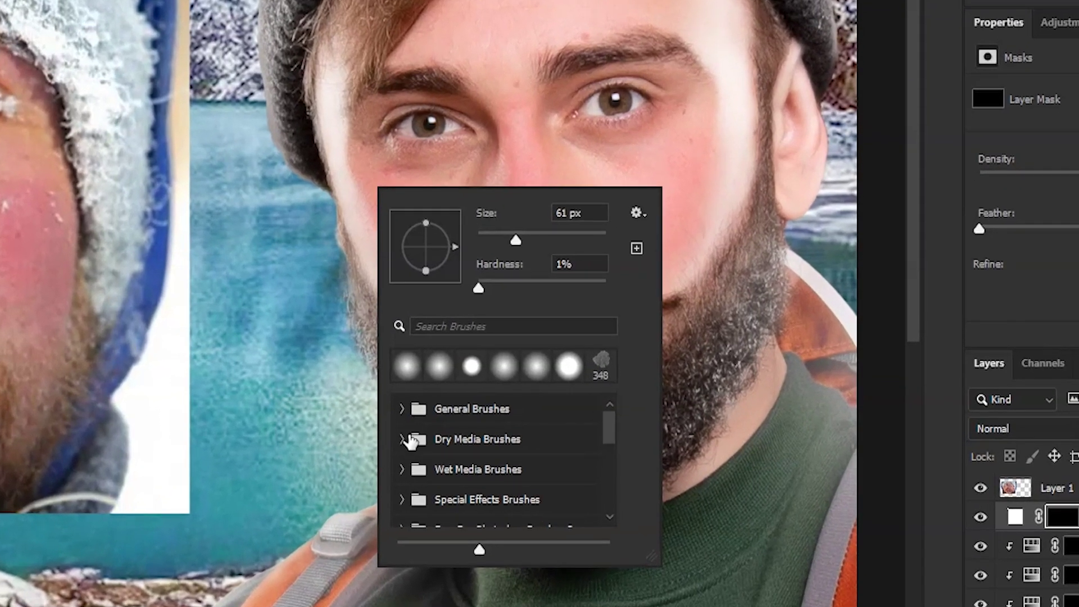
click(446, 436)
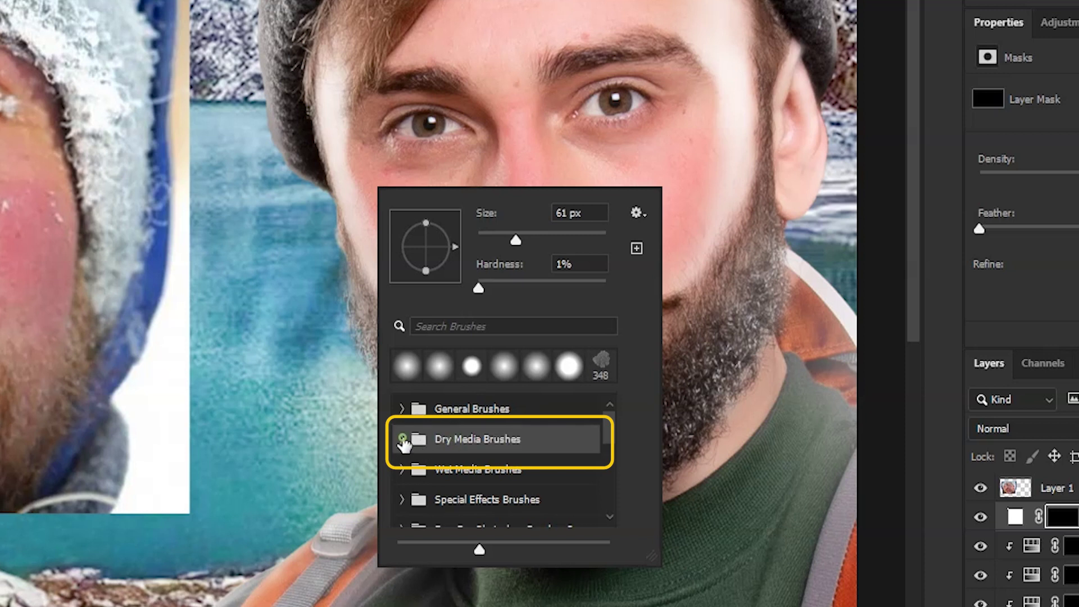
scroll(518, 474, down, 5)
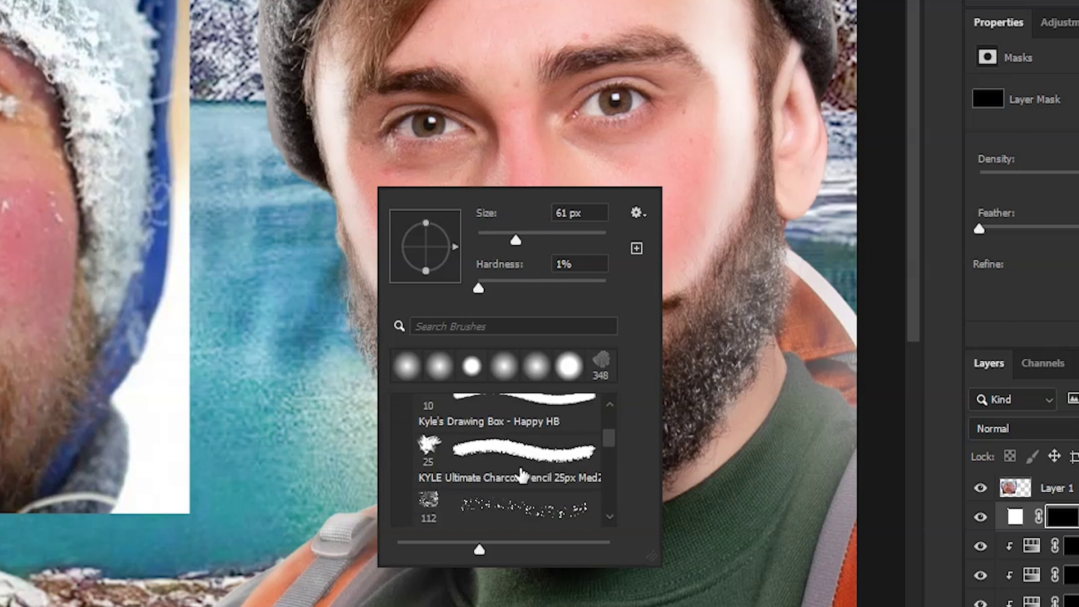
scroll(563, 498, down, 3)
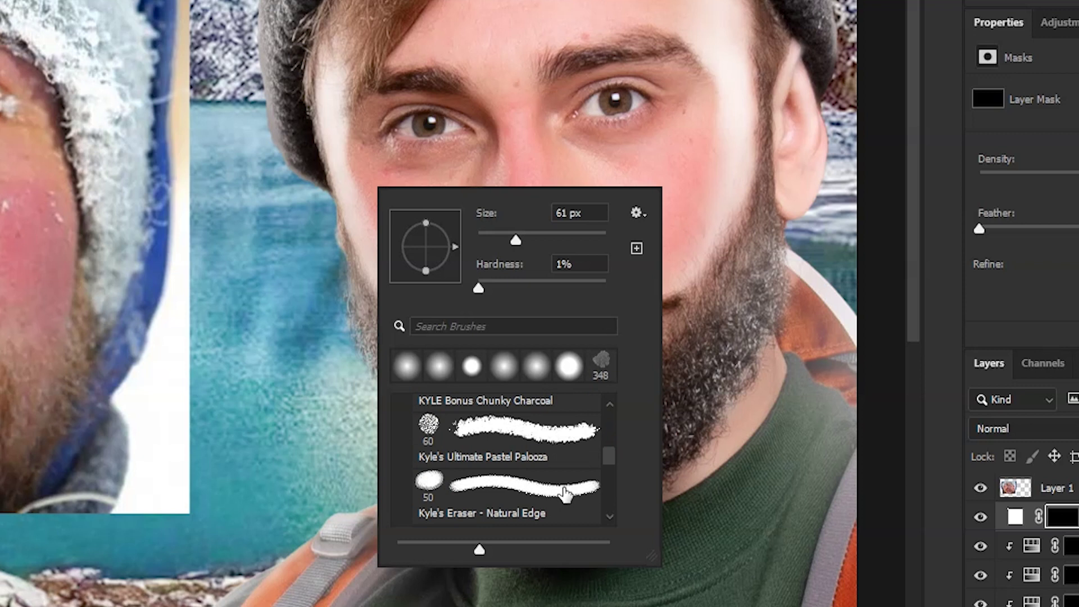
scroll(565, 496, up, 3)
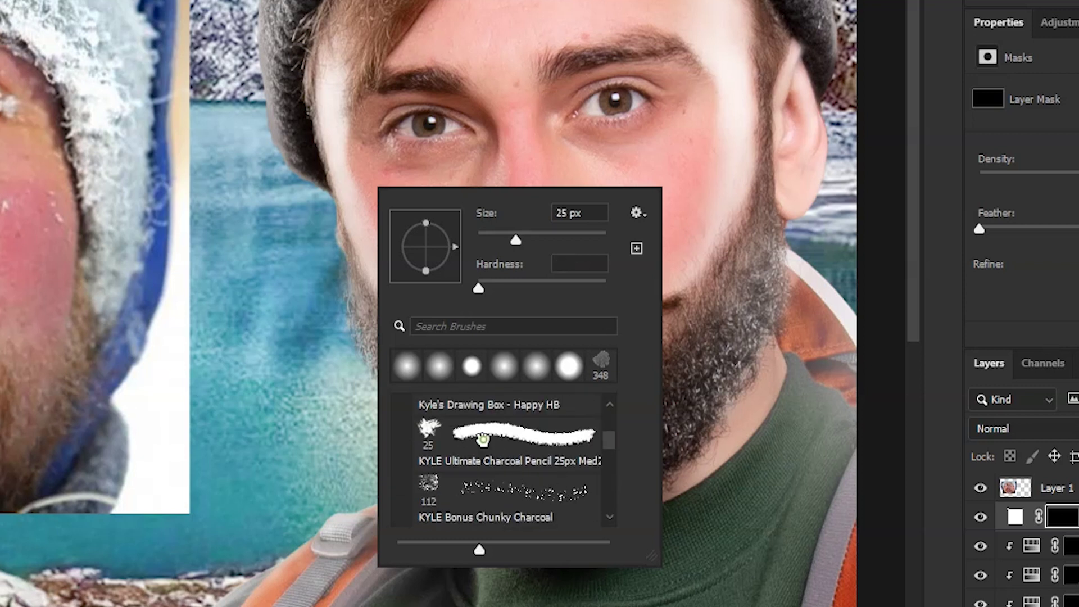
click(483, 439)
key(Return)
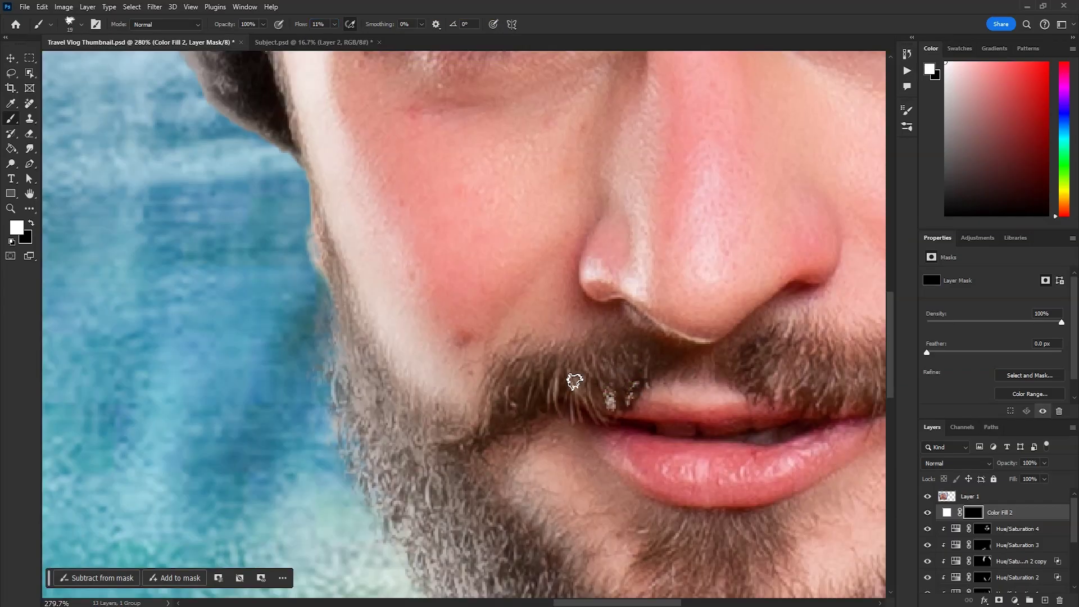
Paint white at 11% flow on the Color Fill 2 mask to frost the moustache, nose edge and side of the beard
click(589, 393)
scroll(637, 392, down, 1)
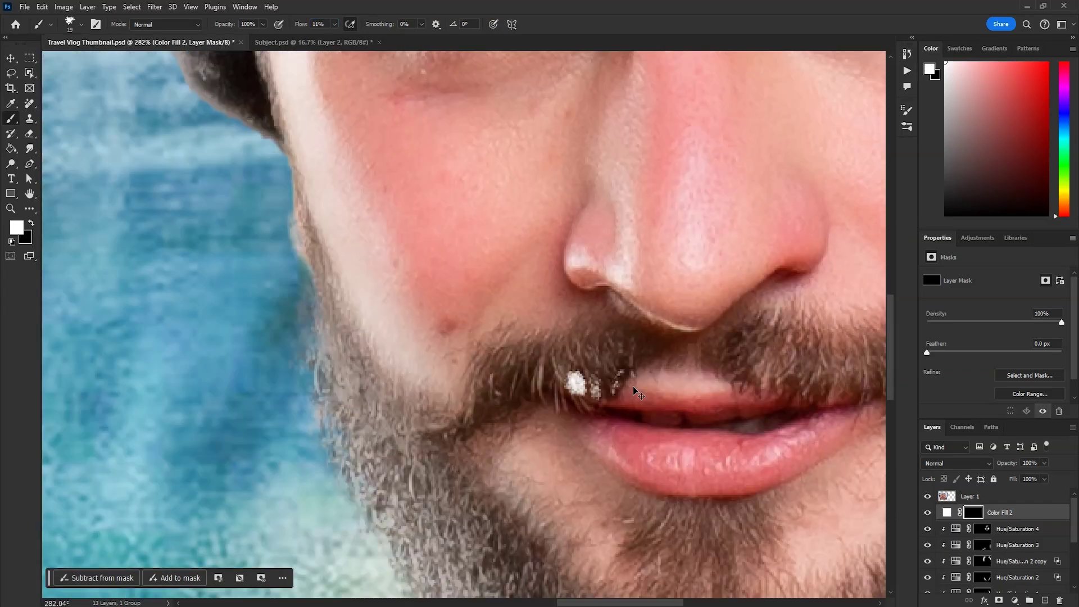
key(x)
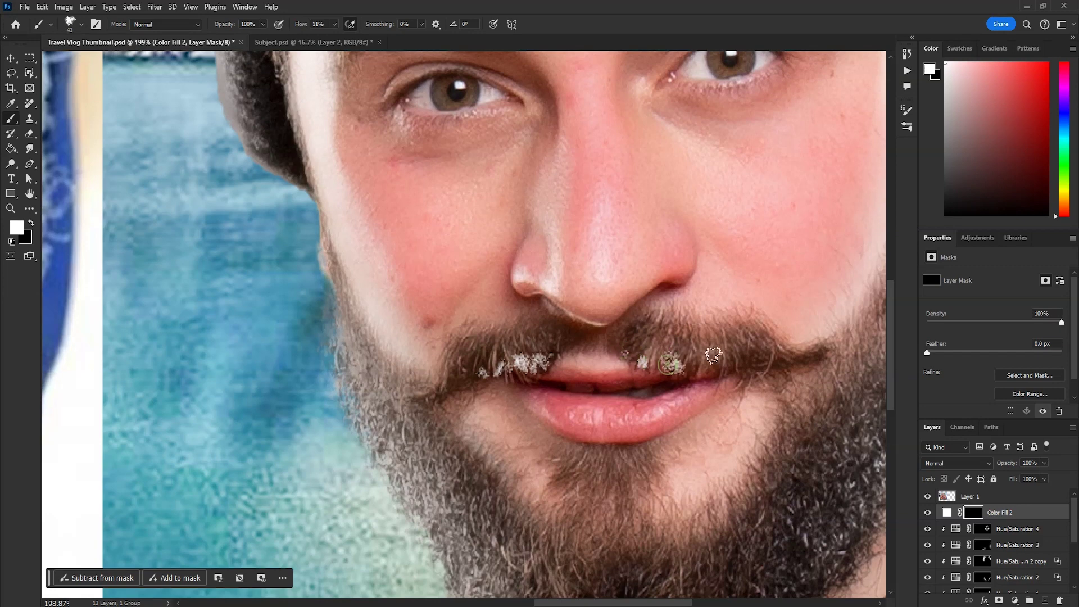
drag(713, 356, 767, 365)
scroll(686, 341, up, 2)
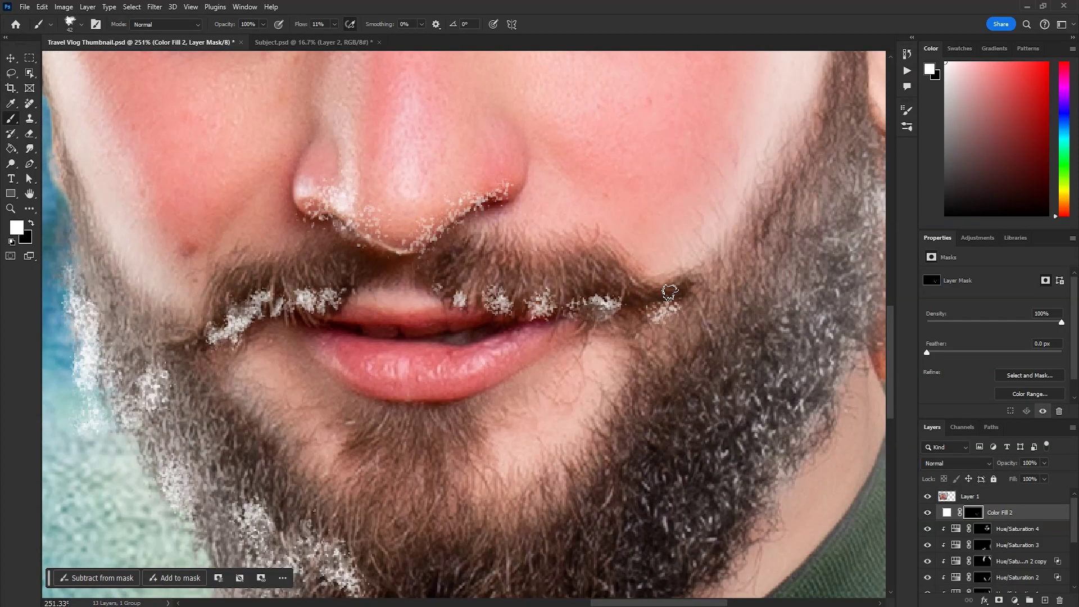
key(x)
key(x)
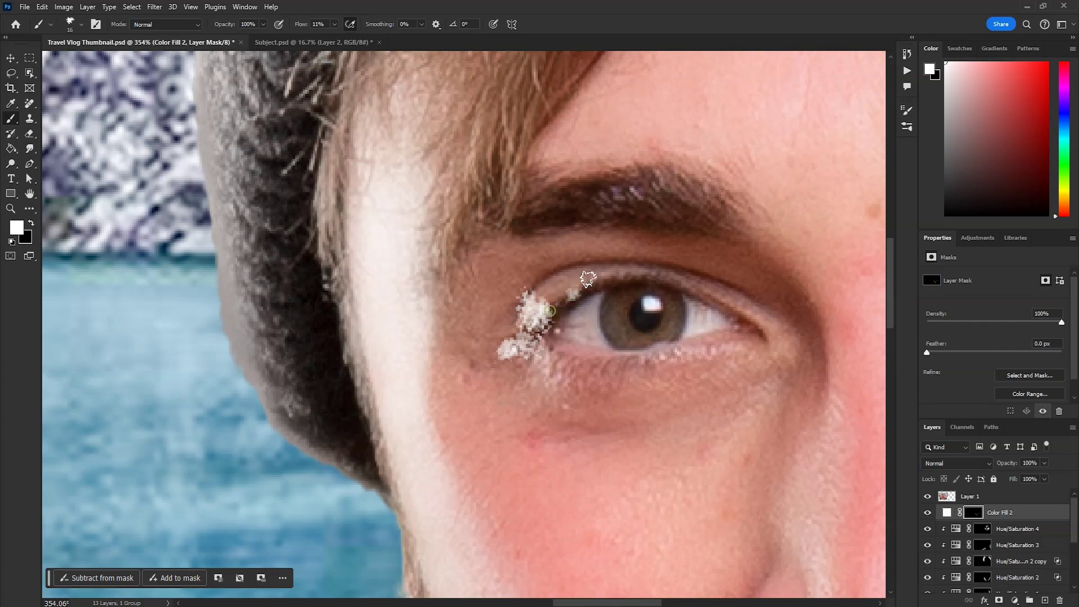
Frost the eyelashes of both eyes by painting on the Color Fill 2 mask, swapping white and black to refine the edges
click(615, 270)
drag(665, 274, 699, 274)
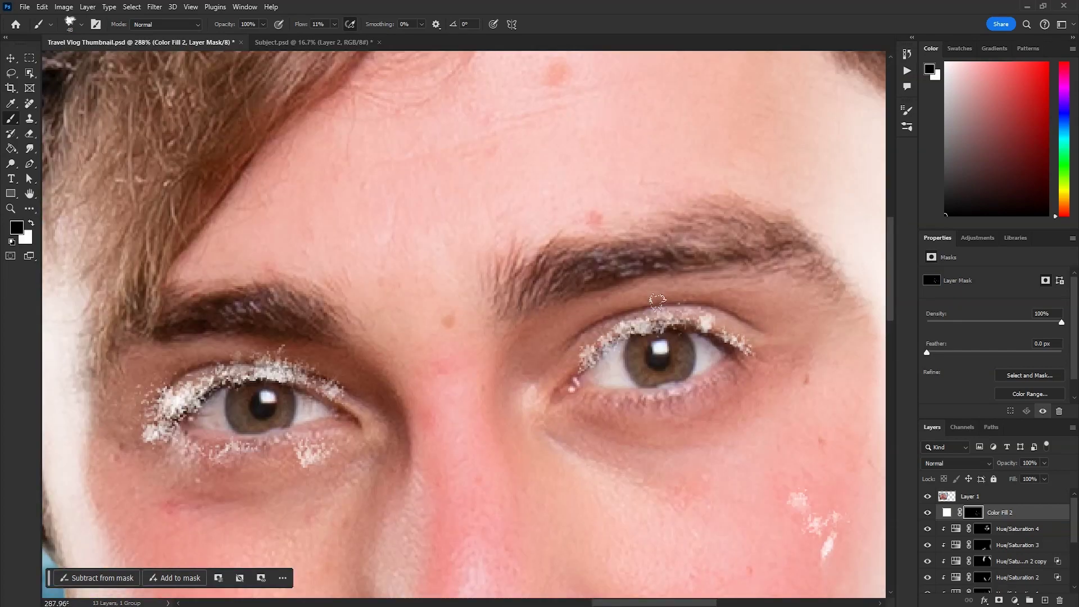
key(x)
key(x)
mouse_move(725, 337)
mouse_down()
mouse_move(684, 301)
mouse_move(678, 310)
mouse_up()
scroll(626, 314, down, 4)
scroll(731, 323, up, 5)
key(x)
scroll(678, 309, down, 3)
Paint white frost onto the sideburn below the ear and onto both eyebrows on the Color Fill 2 mask
drag(719, 273, 726, 414)
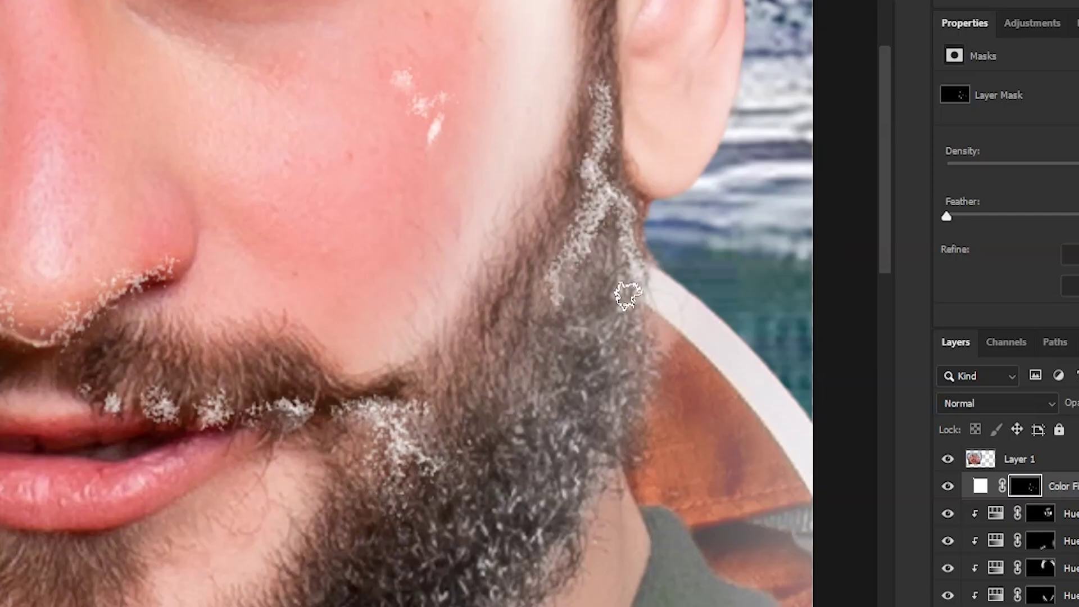
mouse_move(610, 321)
mouse_down()
mouse_move(641, 380)
mouse_move(627, 309)
mouse_up()
scroll(633, 312, down, 4)
scroll(633, 312, up, 4)
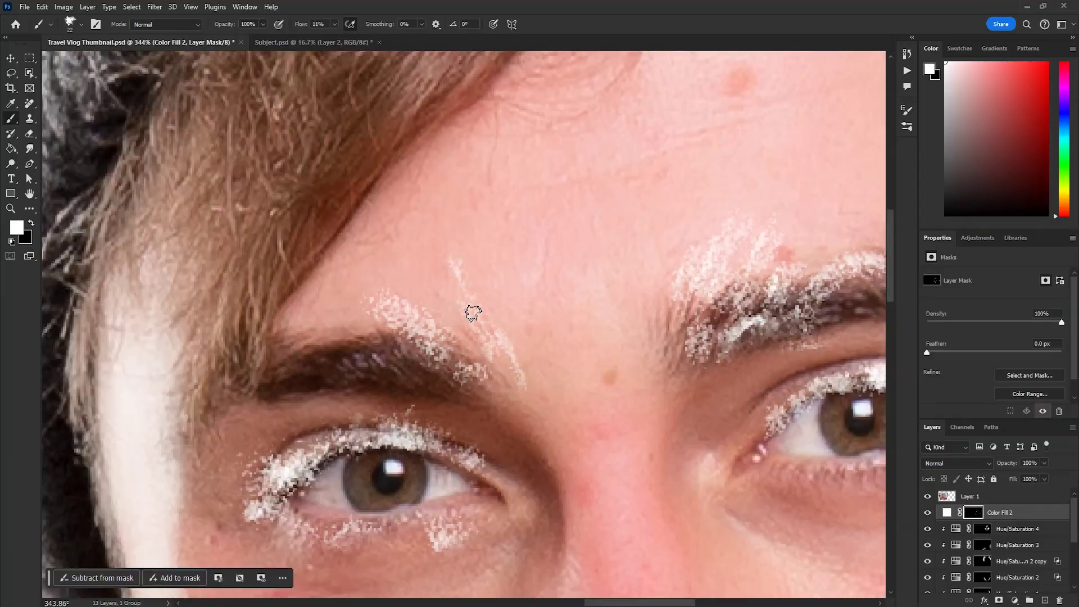
drag(531, 417, 351, 355)
scroll(490, 401, down, 4)
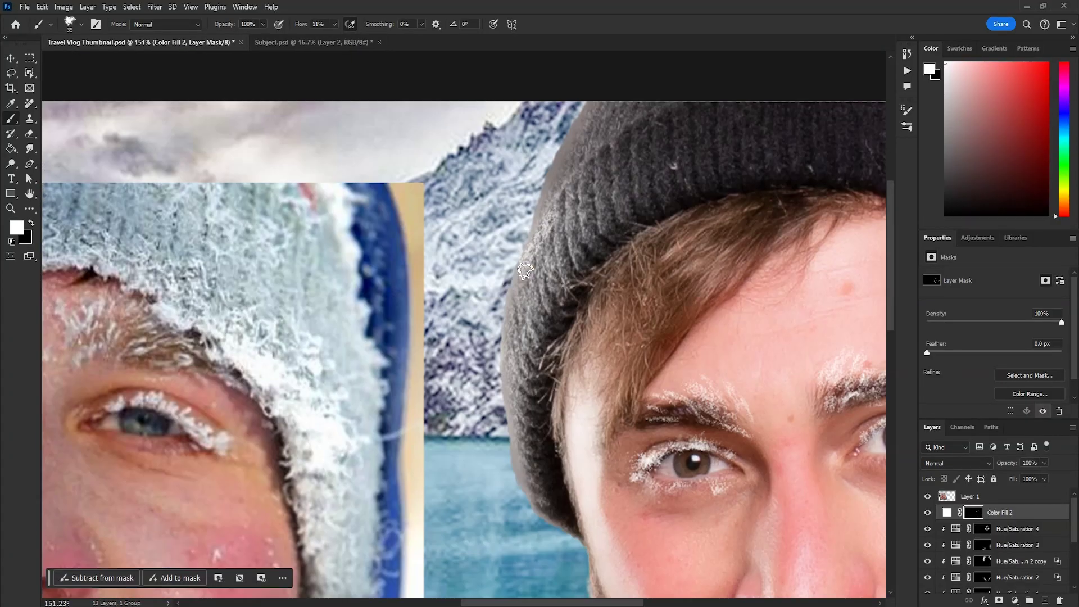
Paint frost along the beanie's outer edge with an icicle-like tip, trimming it with black on the Color Fill 2 mask
drag(509, 450, 557, 242)
key(x)
scroll(522, 294, down, 2)
key(x)
drag(514, 365, 533, 512)
scroll(506, 495, up, 1)
key(x)
scroll(509, 366, down, 3)
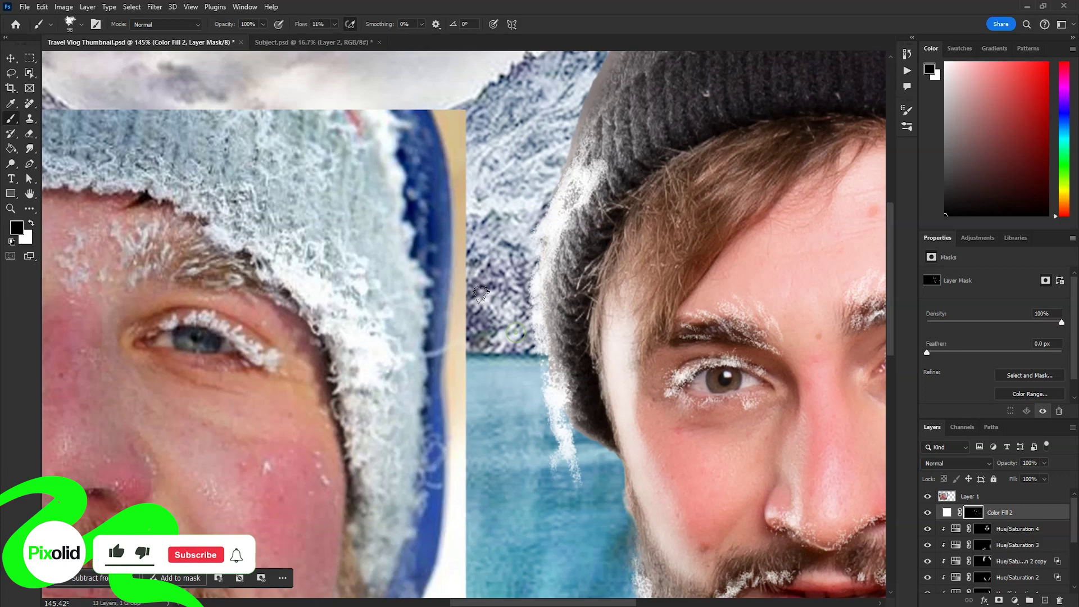
drag(554, 349, 541, 319)
Paint white snow clumps along the backpack strap and buckle on the Color Fill 2 mask
mouse_move(635, 360)
mouse_down()
mouse_move(627, 343)
mouse_move(655, 365)
mouse_up()
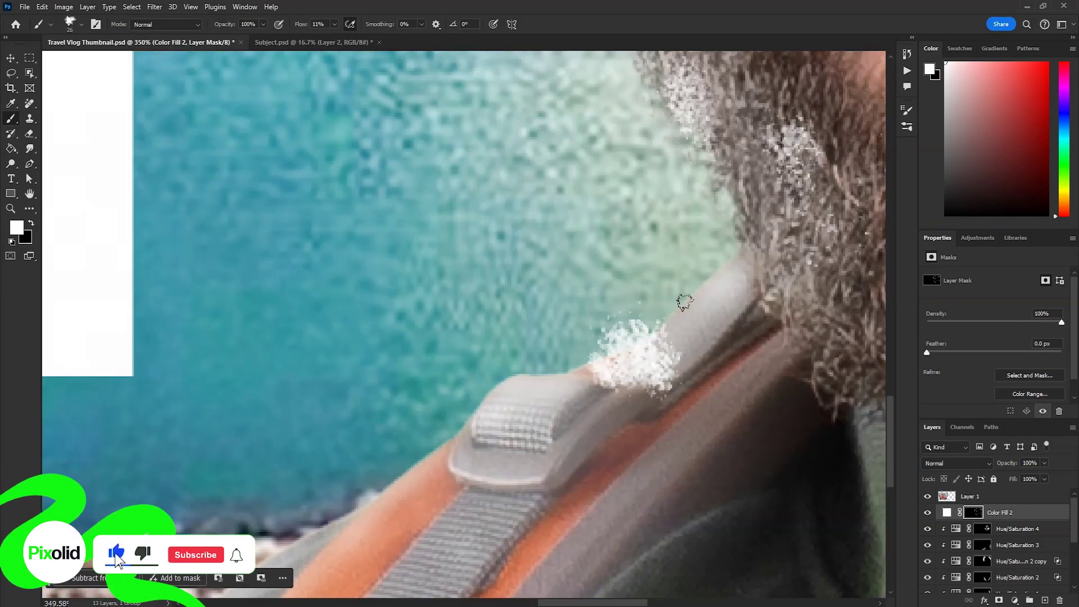
drag(717, 337, 492, 369)
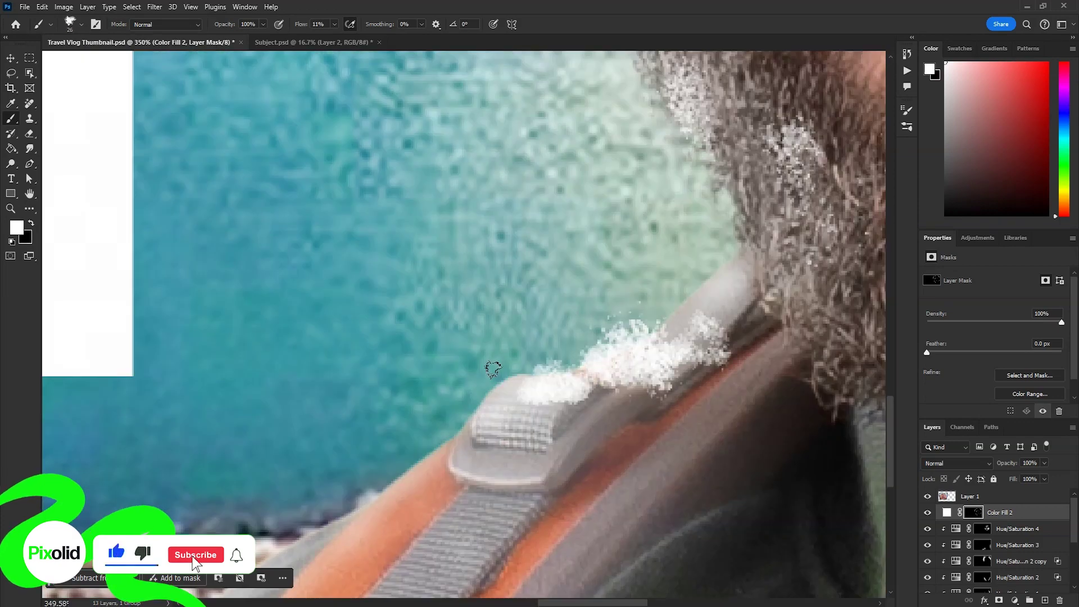
drag(604, 331, 716, 324)
scroll(450, 448, down, 3)
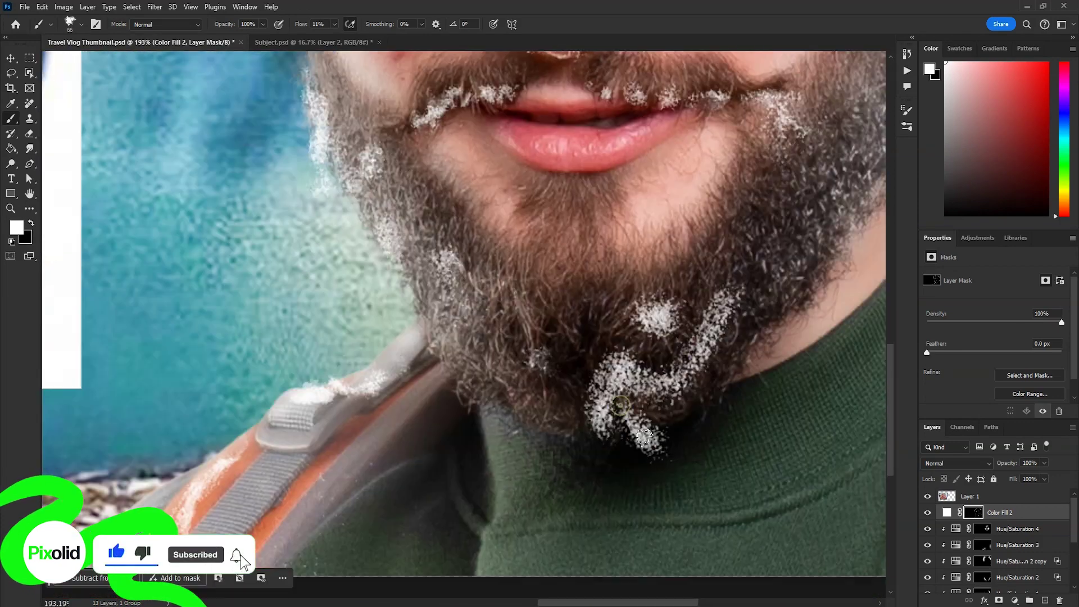
Paint frost into the lower beard on the Color Fill 2 mask, refining it with black and white
drag(633, 399, 677, 478)
key(x)
mouse_move(660, 318)
mouse_down()
mouse_move(646, 501)
mouse_move(675, 415)
mouse_up()
scroll(675, 427, down, 2)
scroll(631, 379, down, 5)
scroll(630, 379, up, 1)
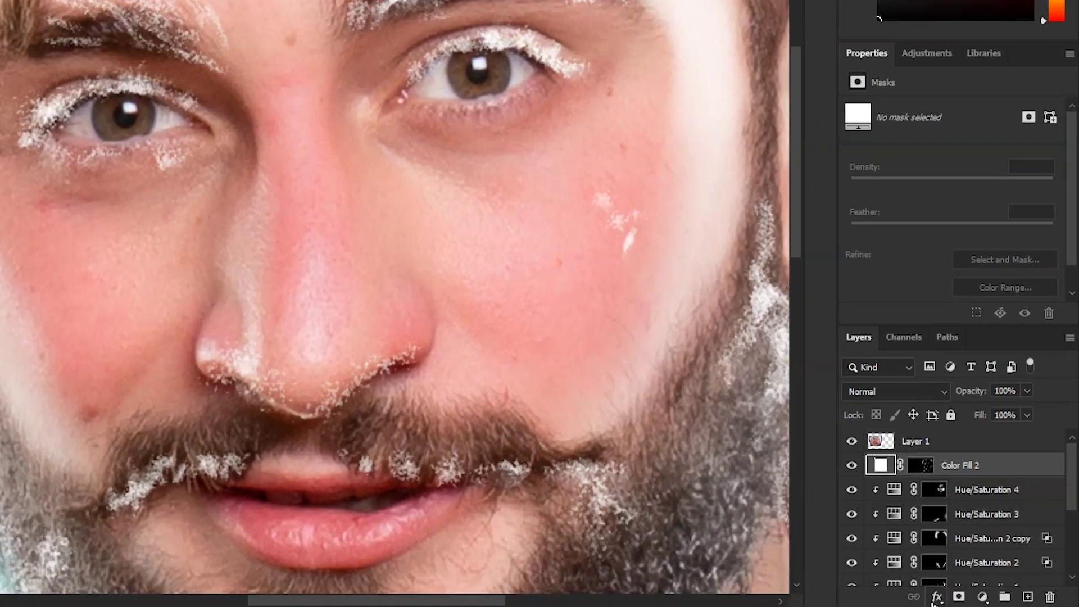
Add a Drop Shadow to the Color Fill 2 frost layer and toggle the effect's visibility to compare
click(937, 598)
click(939, 595)
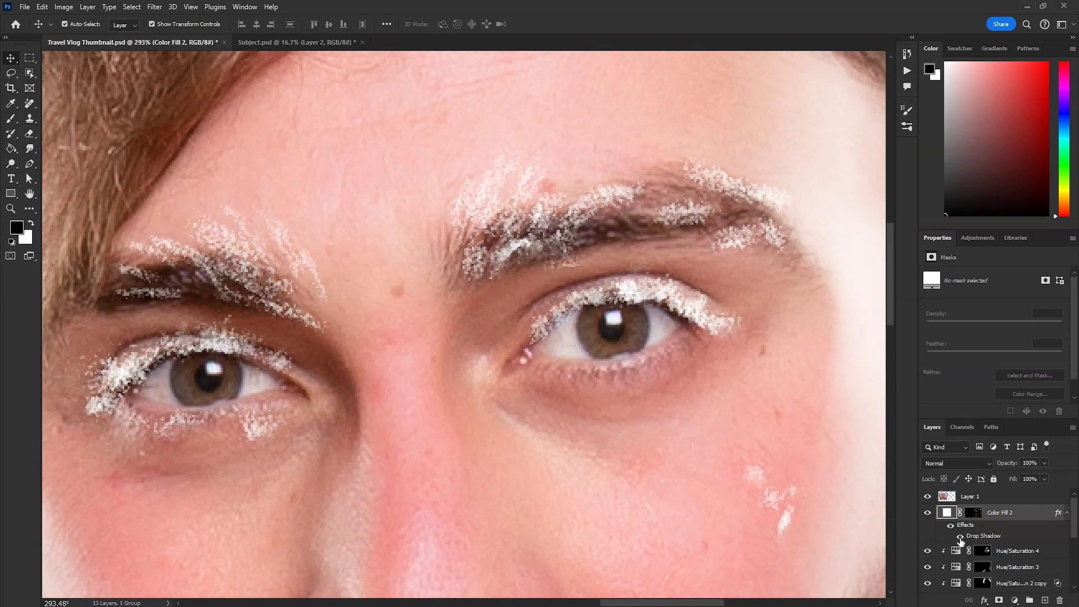
click(960, 537)
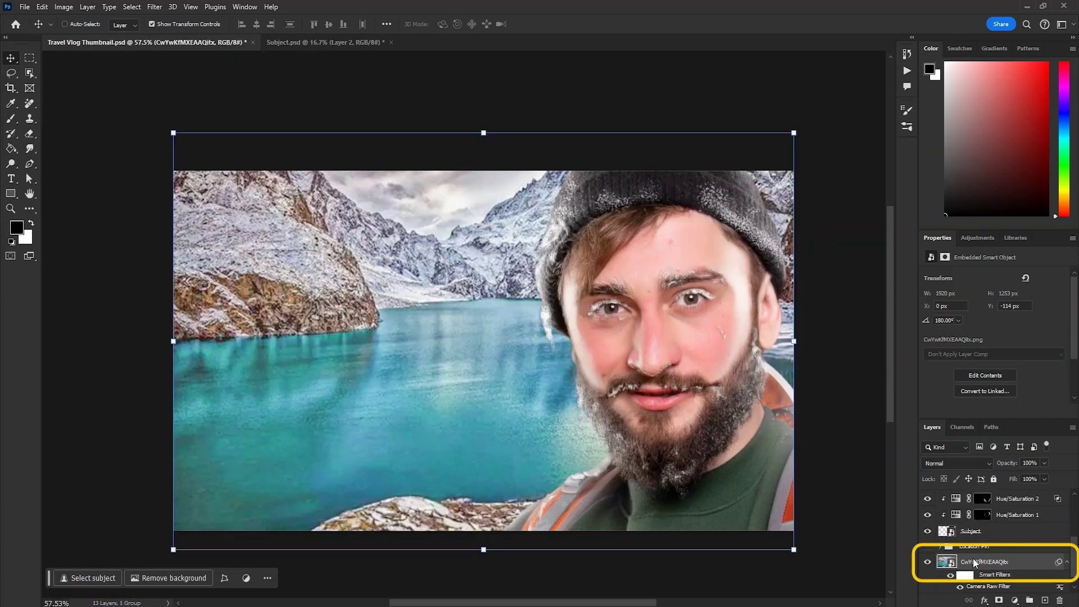
Brighten the lake background's shadows with a Curves smart filter, setting a point at input 51, output 63
key(ctrl+m)
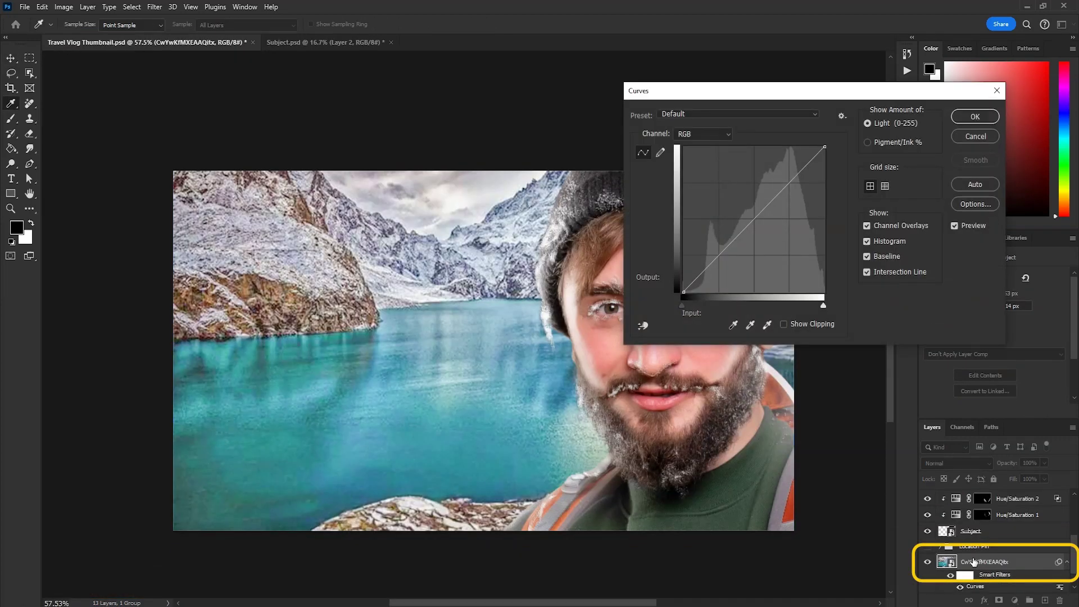
drag(434, 234, 346, 228)
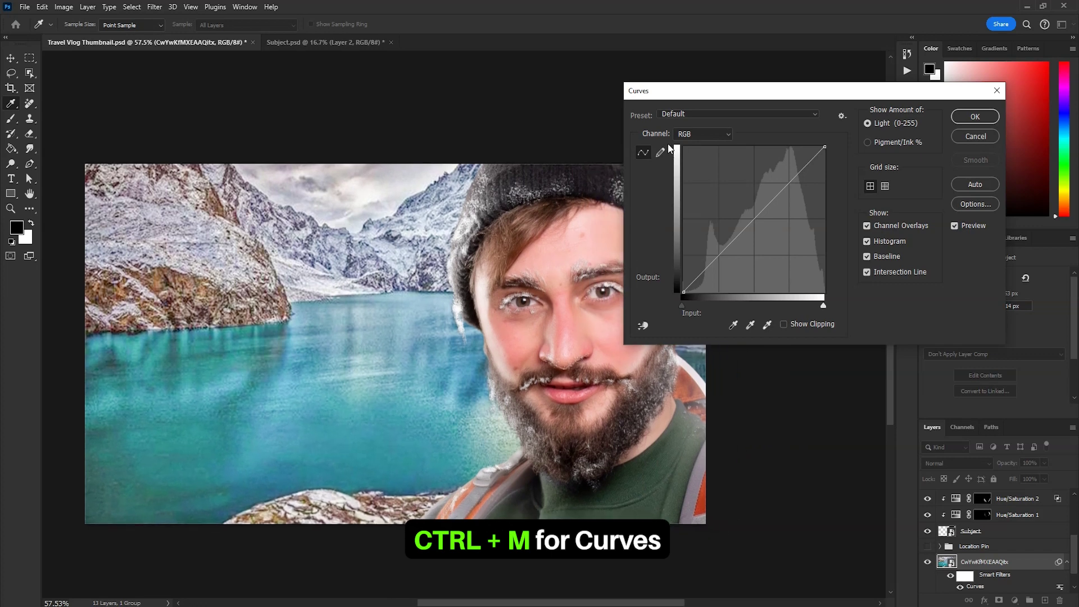
drag(681, 91, 803, 106)
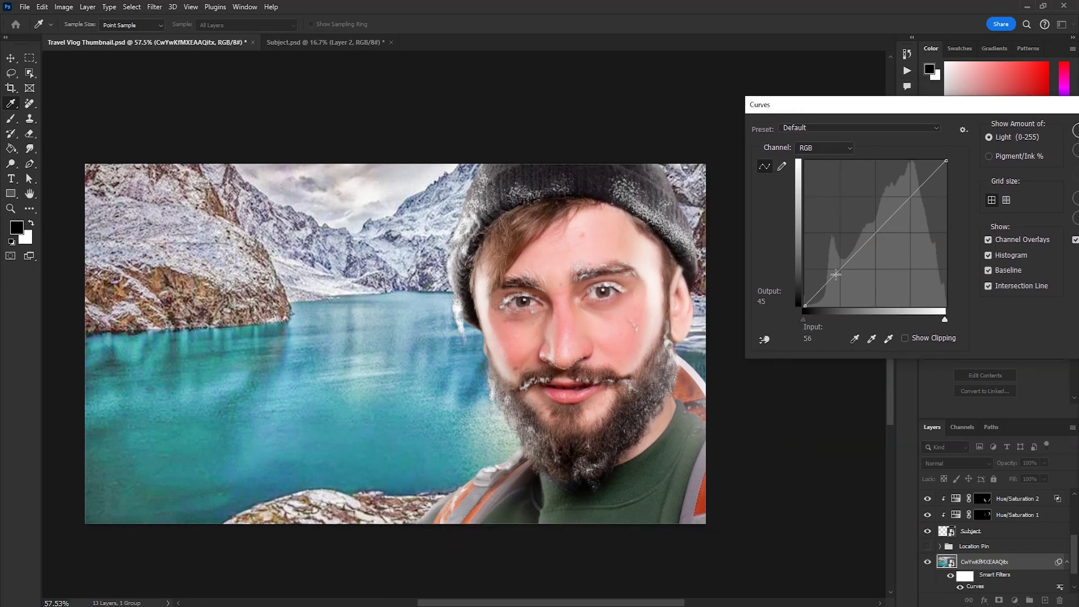
mouse_move(836, 274)
mouse_down()
mouse_move(831, 242)
mouse_move(833, 269)
mouse_up()
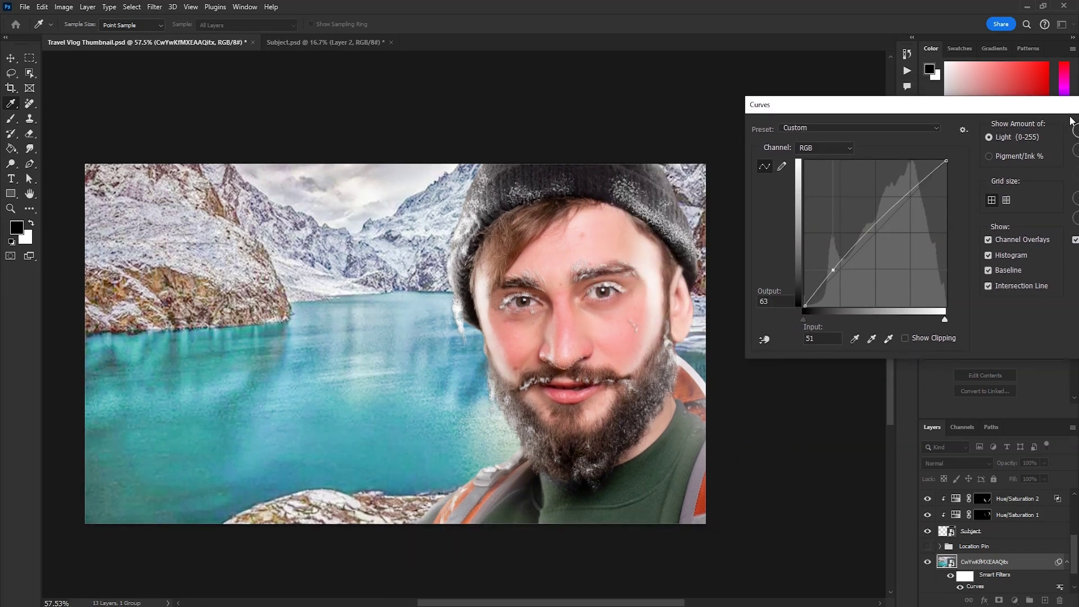
key(Return)
key(ctrl+minus)
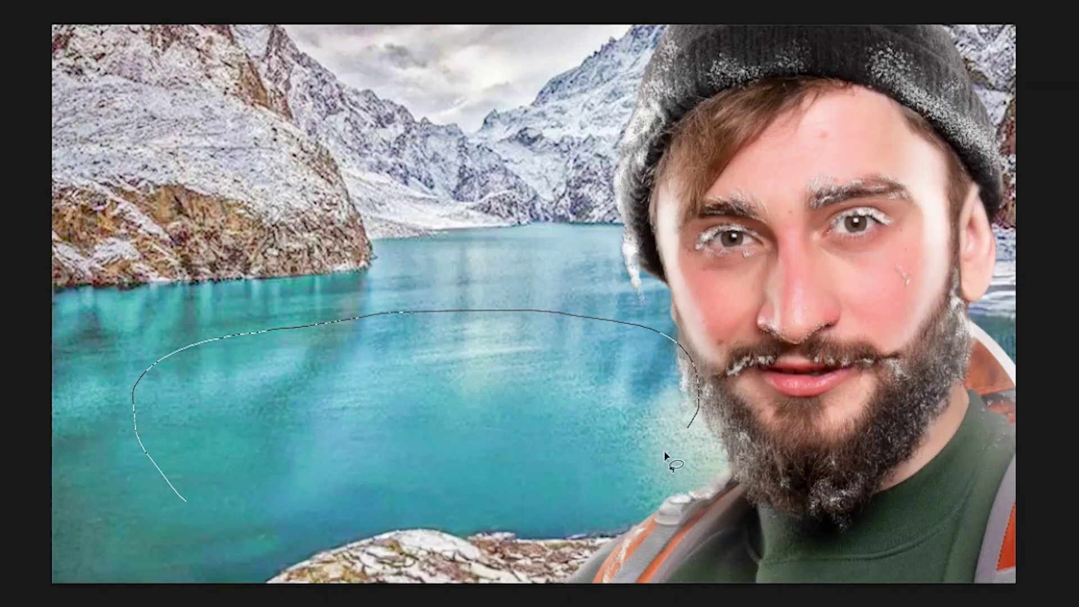
Lasso a patch of lake water, copy it to a new layer, and enlarge and blend it over the foreground rocks
drag(664, 451, 261, 514)
key(ctrl+j)
key(ctrl+t)
drag(698, 412, 766, 412)
drag(449, 514, 449, 583)
drag(623, 424, 692, 546)
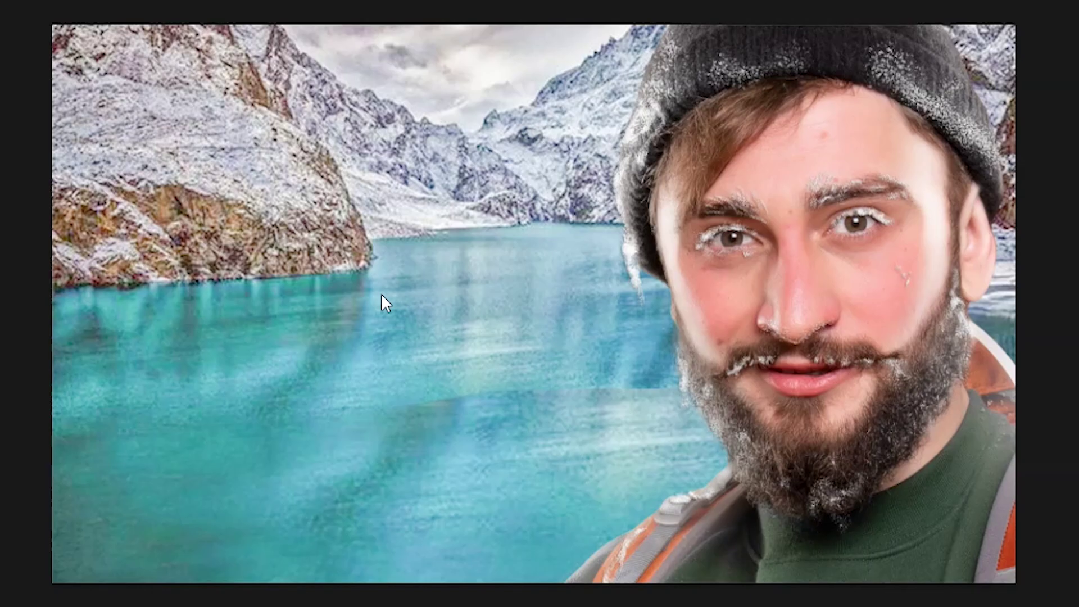
key(b)
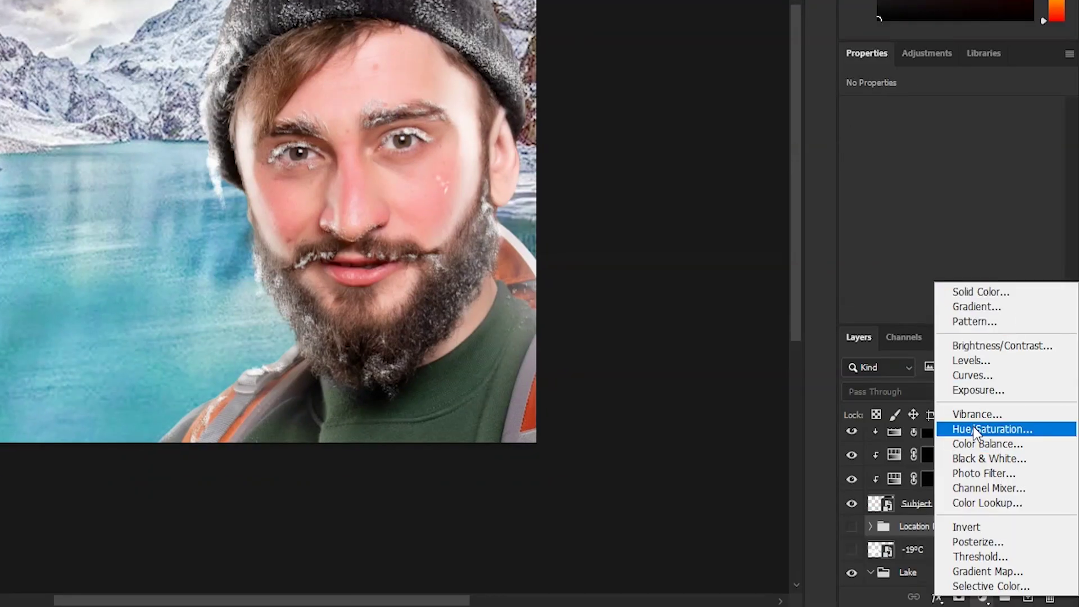
Add a Hue/Saturation adjustment between the Subject layer and the Location Pin group with Lightness -58
click(980, 430)
drag(953, 244, 861, 245)
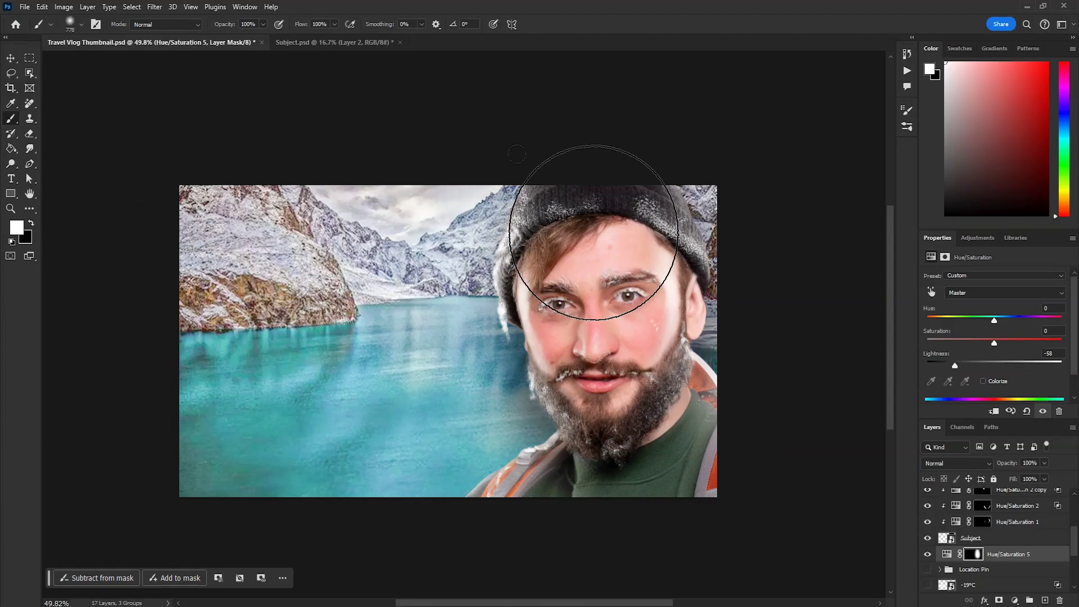
Paint white on the Hue/Saturation 5 mask with a large soft brush to darken the area behind the backpacker's head and shoulders
mouse_move(593, 233)
mouse_down()
mouse_move(544, 556)
mouse_move(507, 502)
mouse_up()
drag(593, 362, 615, 361)
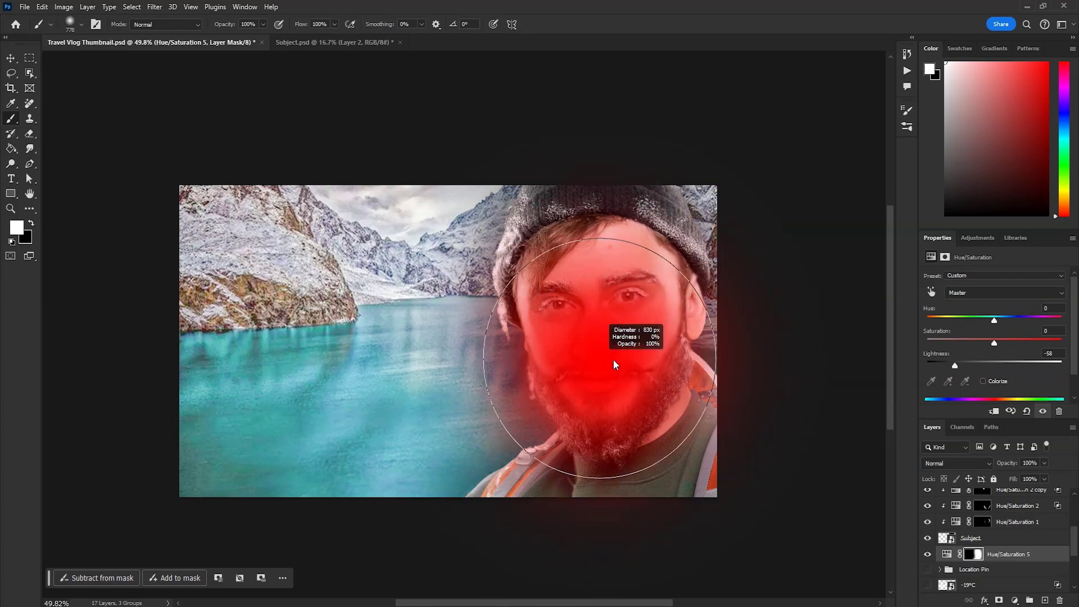
click(596, 410)
Add a black Solid Color fill layer beneath the location pin image and invert its mask
scroll(613, 373, down, 4)
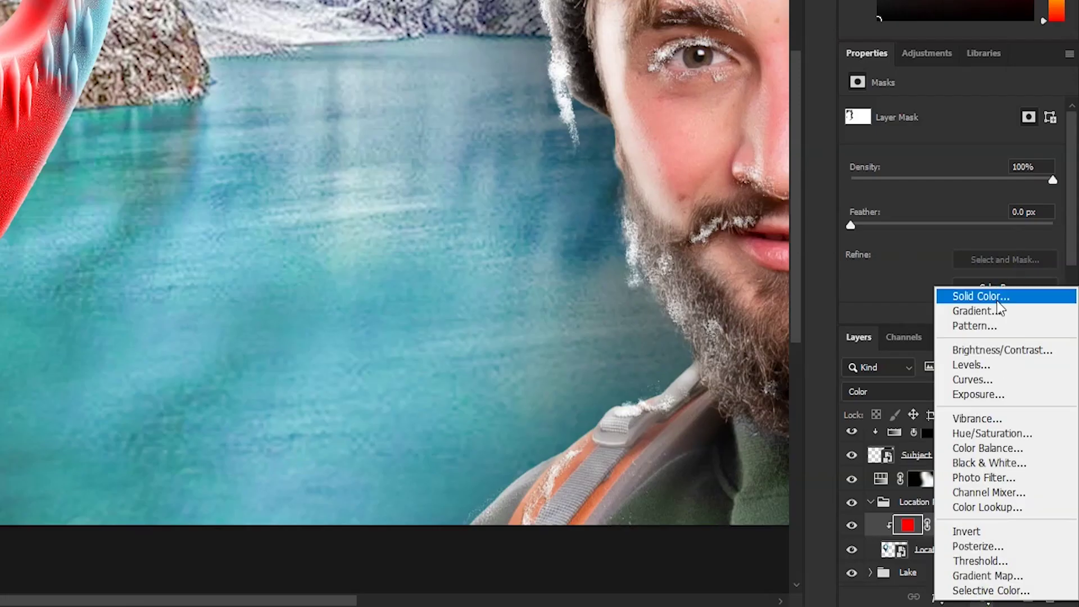
click(998, 301)
click(985, 62)
drag(979, 482, 967, 537)
key(ctrl+i)
Paint a shadow under the pin's tip with a flattened Soft Round brush on the fill mask and recolor the fill to 005762
right_click(141, 224)
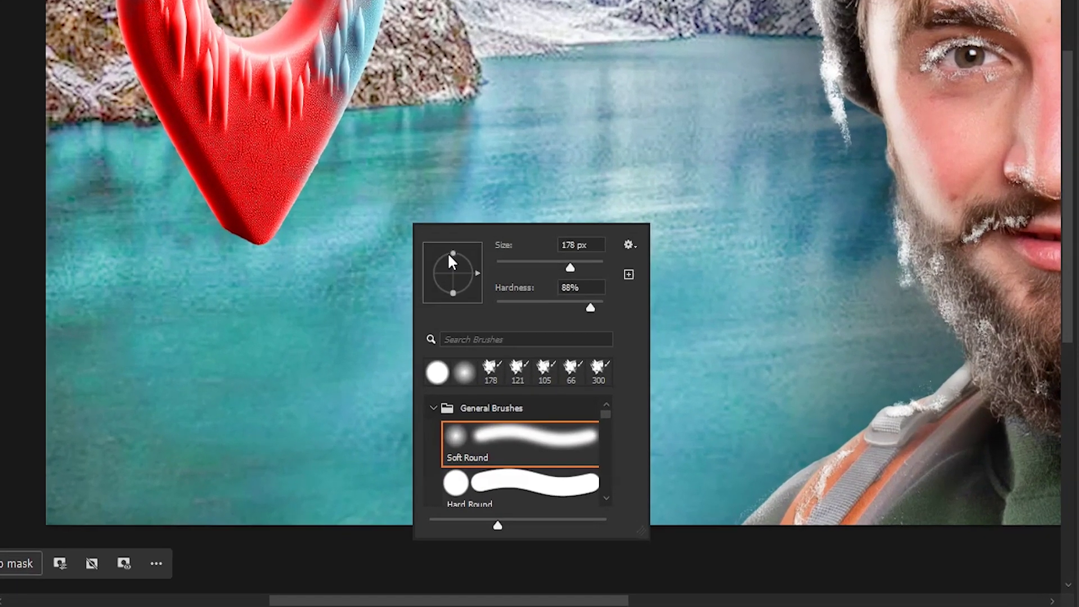
drag(449, 256, 451, 258)
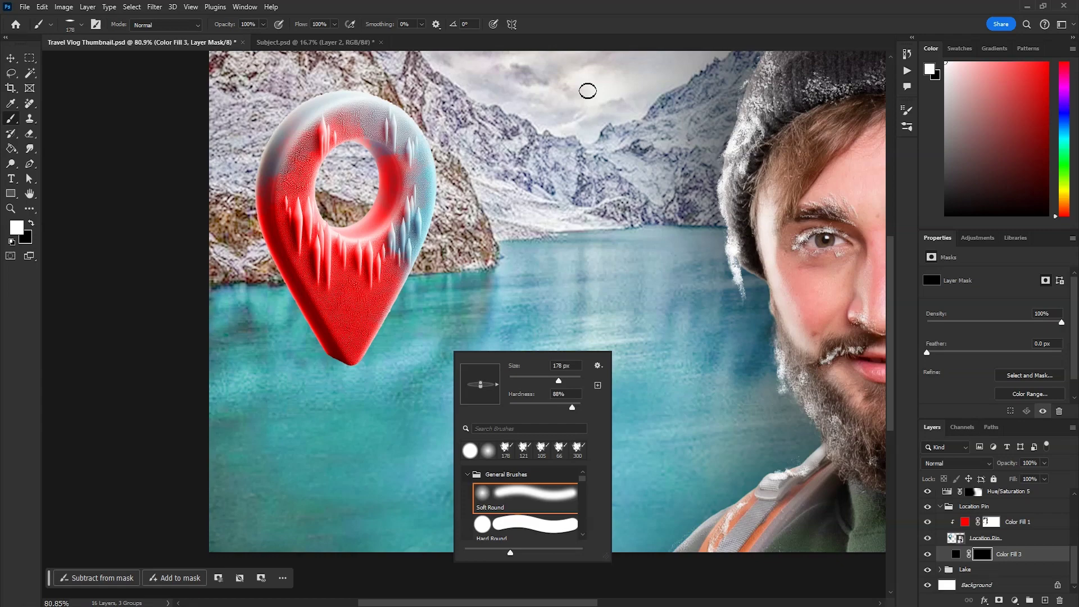
click(275, 250)
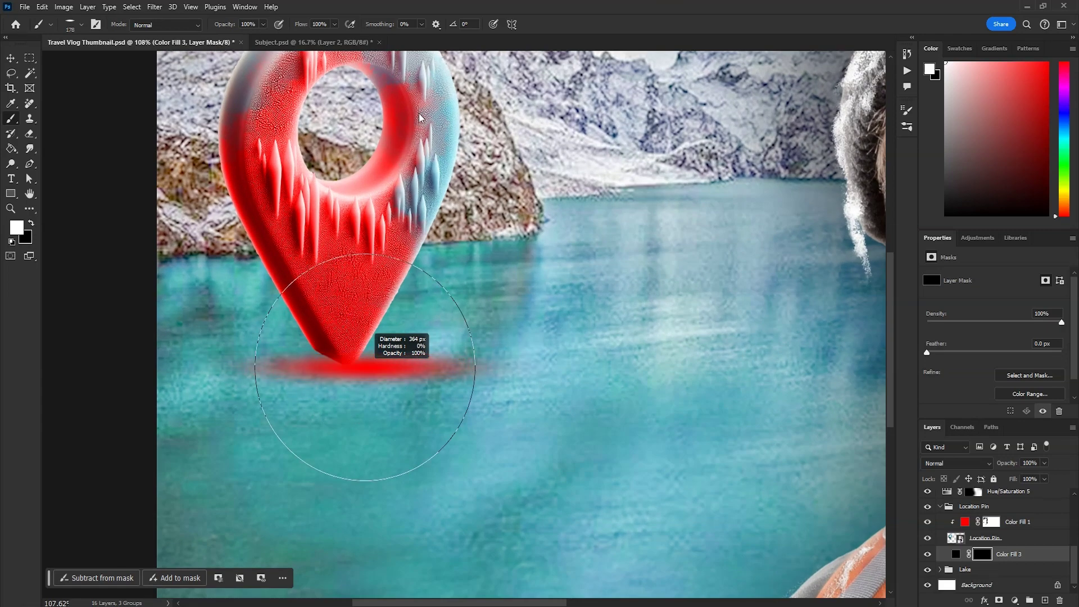
key(ctrl+z)
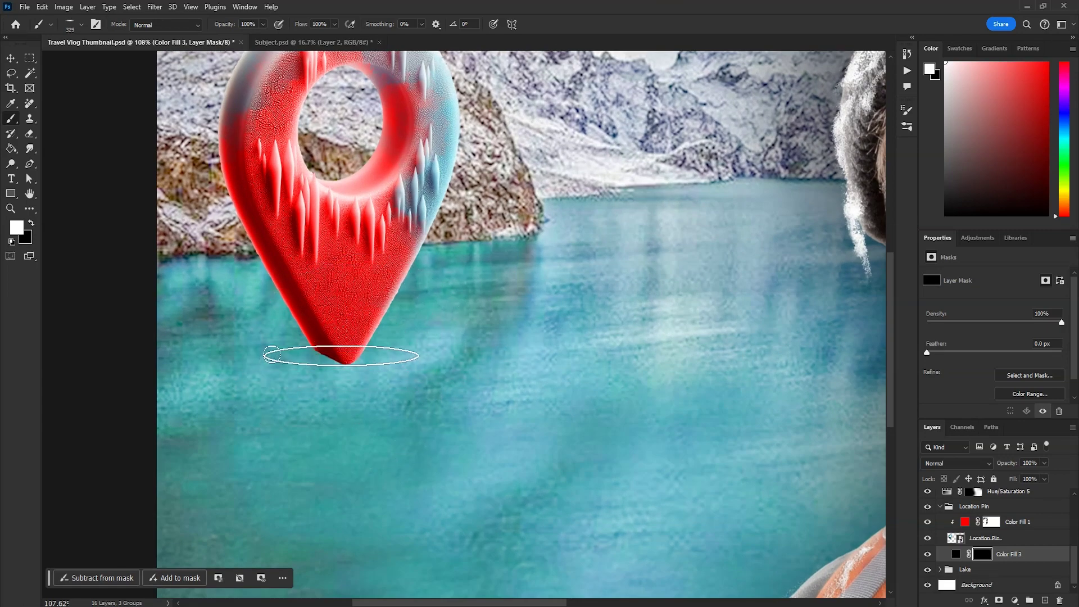
click(346, 364)
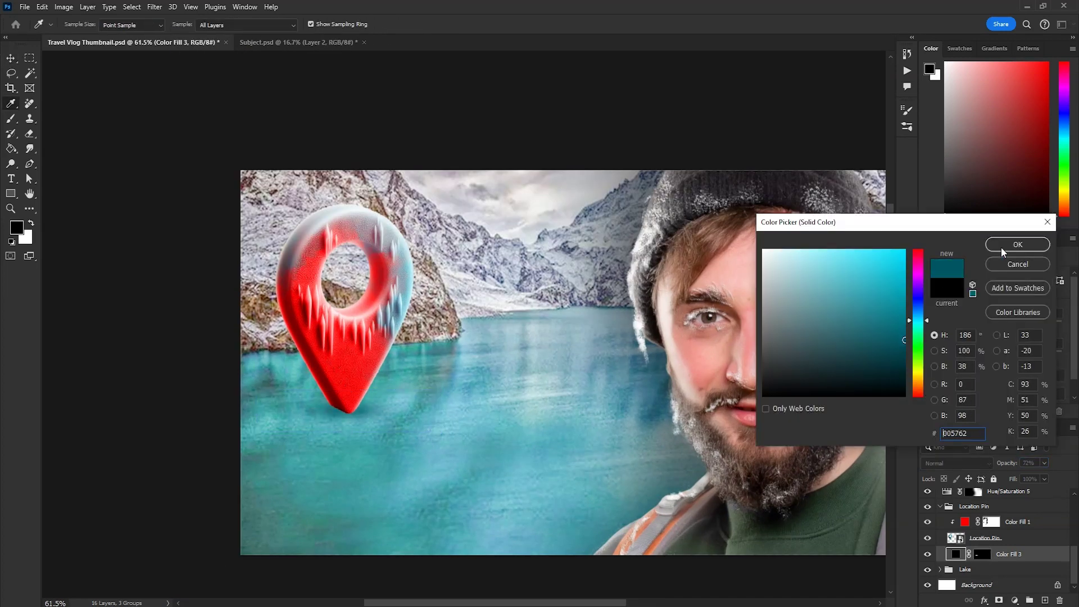
click(1004, 251)
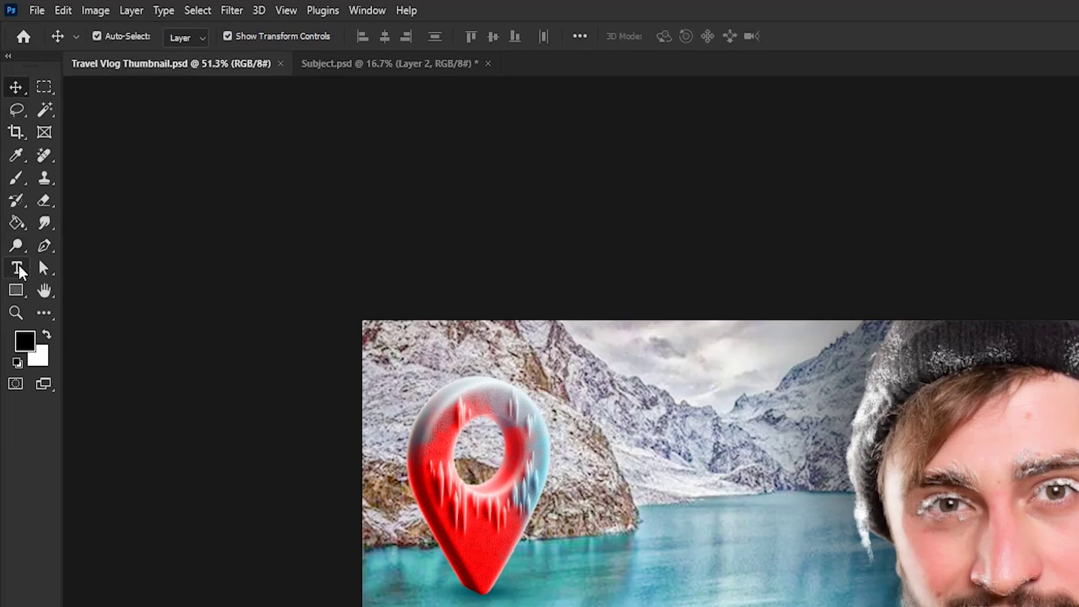
Add the white text -19°C in Mouse Memoirs, scale it to 451.90% and place it between the pin and the face
click(20, 271)
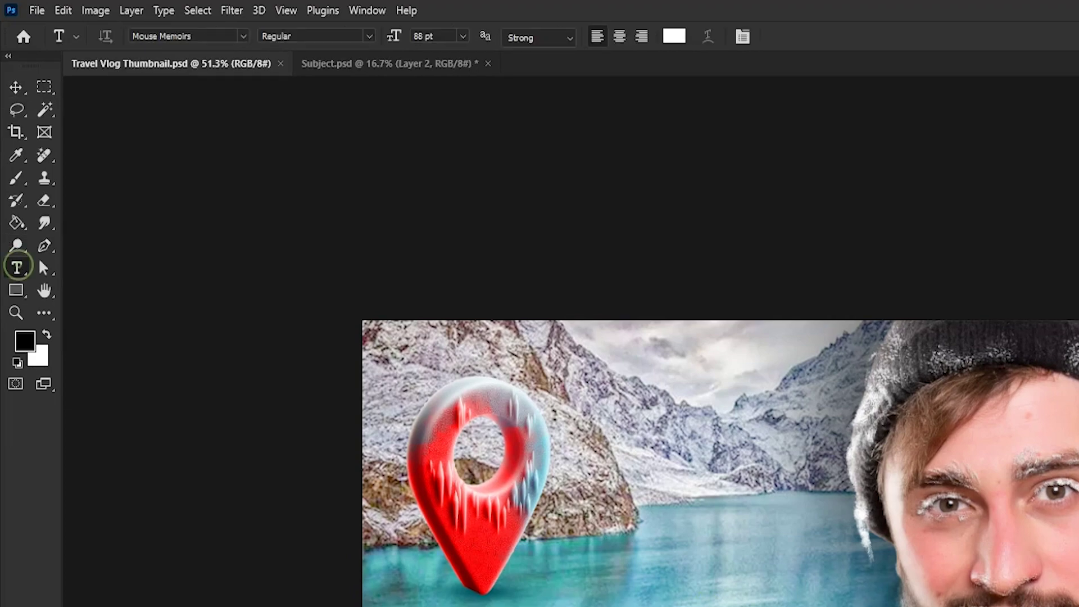
click(668, 514)
drag(479, 331, 498, 329)
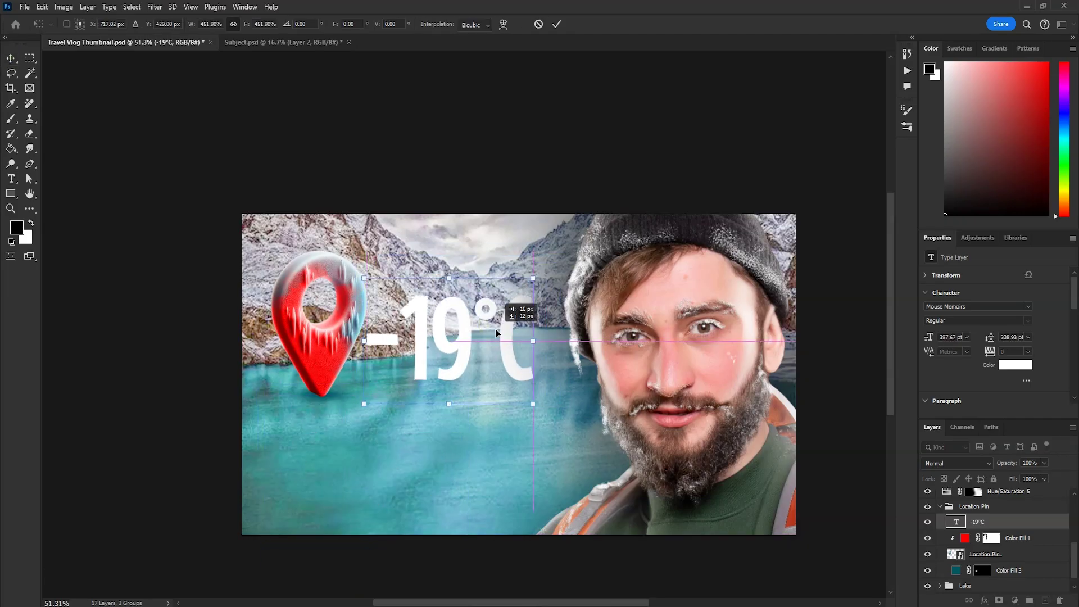
click(556, 25)
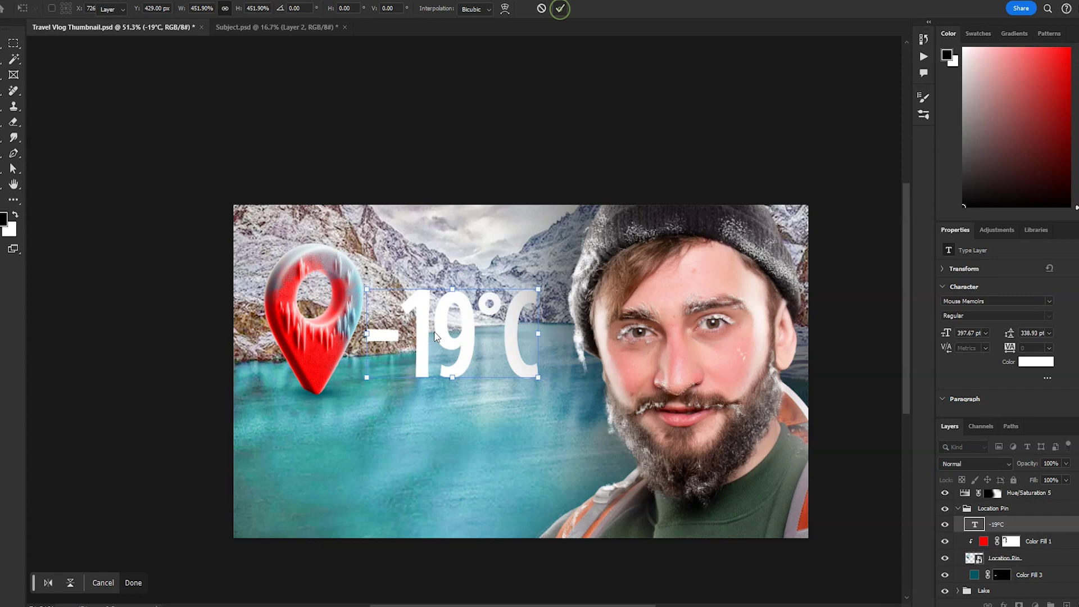
Tighten the kerning between the characters of the -19°C text, starting with the gap after the minus sign
click(421, 344)
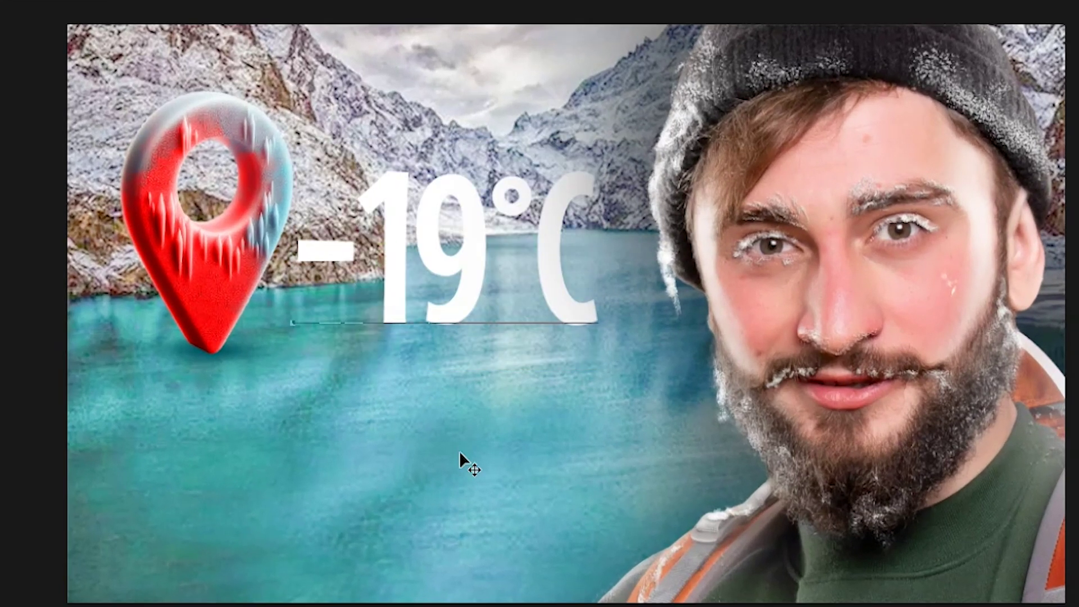
key(alt+Left)
key(alt+Left)
key(alt+Left)
key(alt+Left)
key(alt+Left)
key(alt+Left)
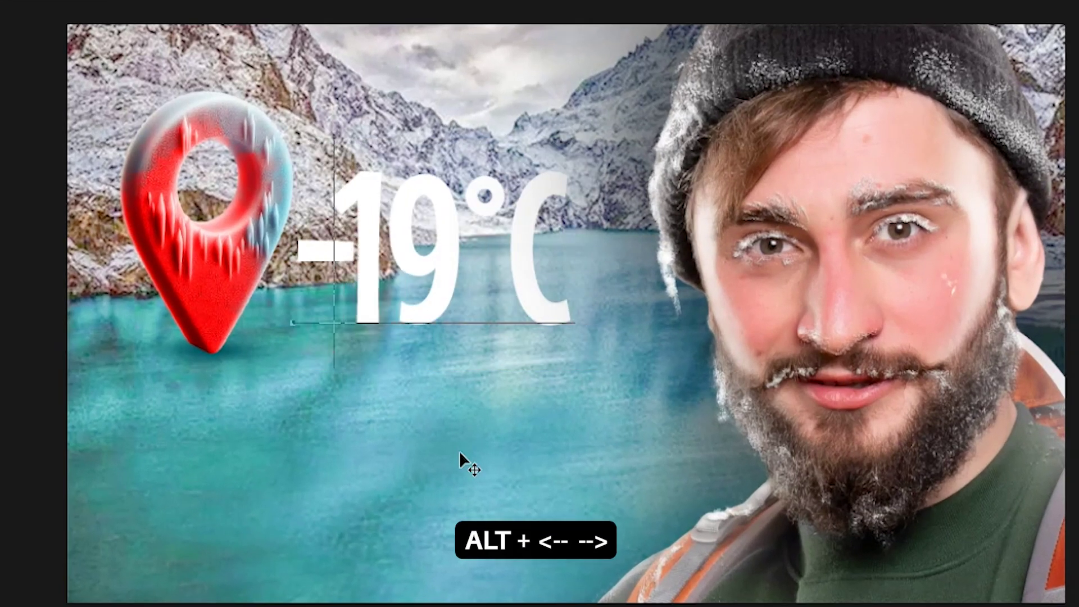
key(Right)
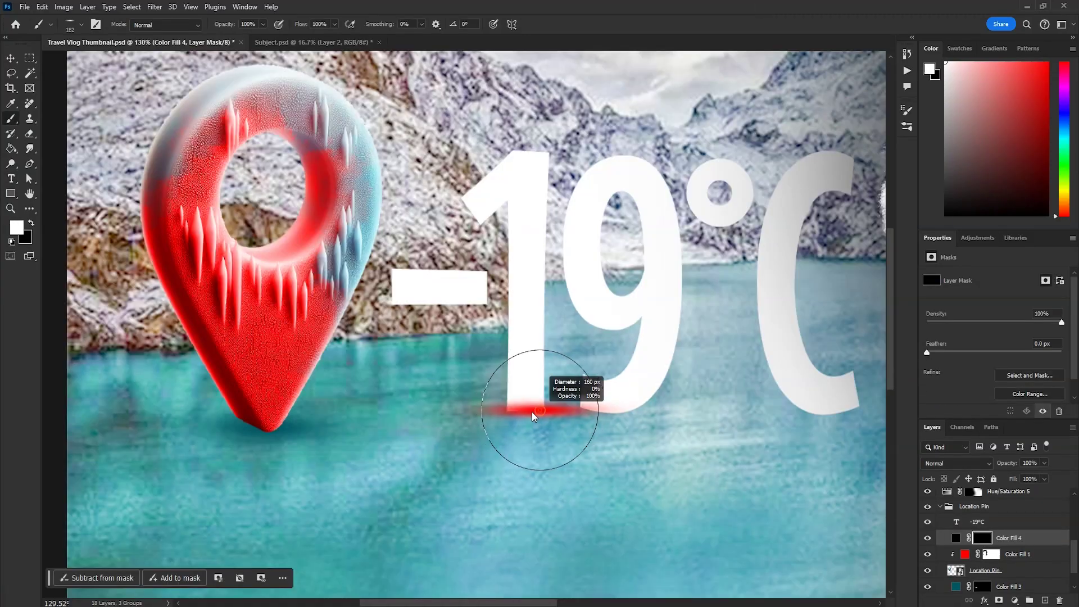
Paint a flat shadow below -19°C on the Color Fill 4 mask and give the text a teal Drop Shadow at -172°, distance 8 px
drag(580, 423, 783, 423)
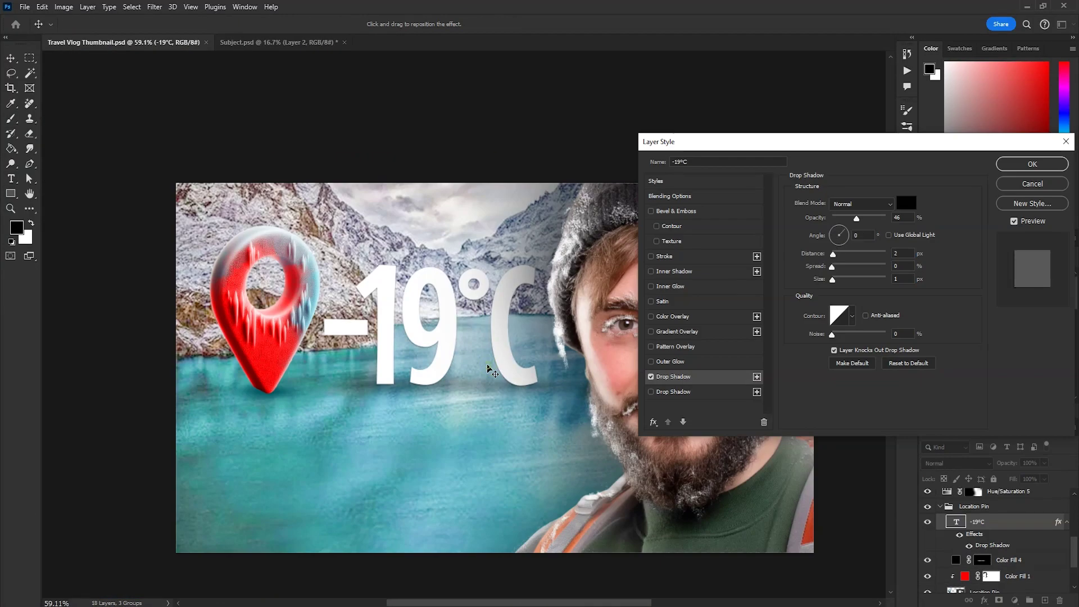
drag(487, 368, 492, 369)
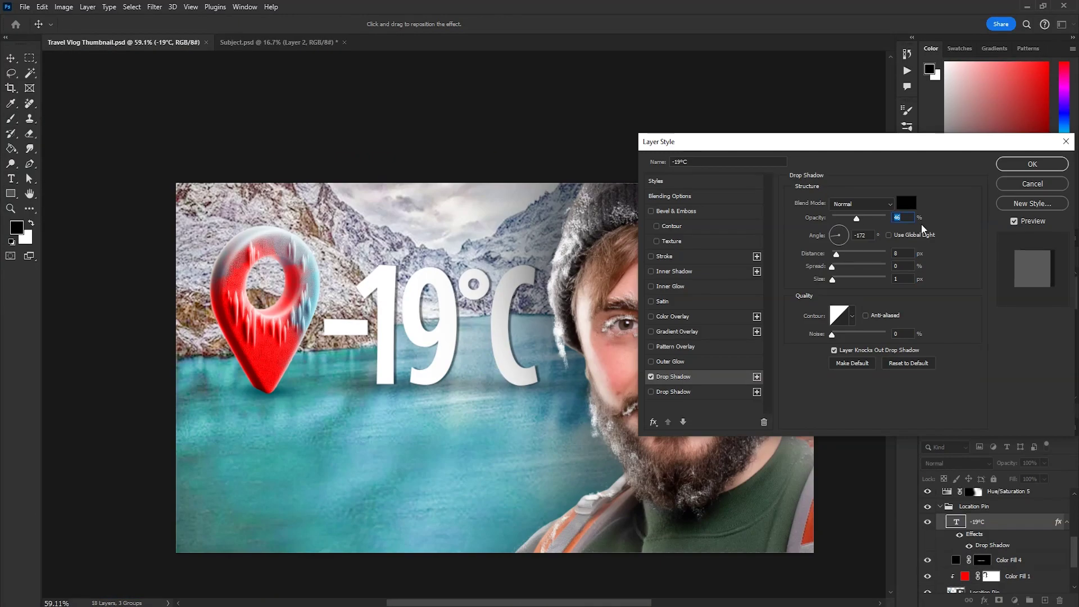
drag(856, 219, 880, 219)
click(905, 203)
drag(771, 256, 762, 361)
click(555, 406)
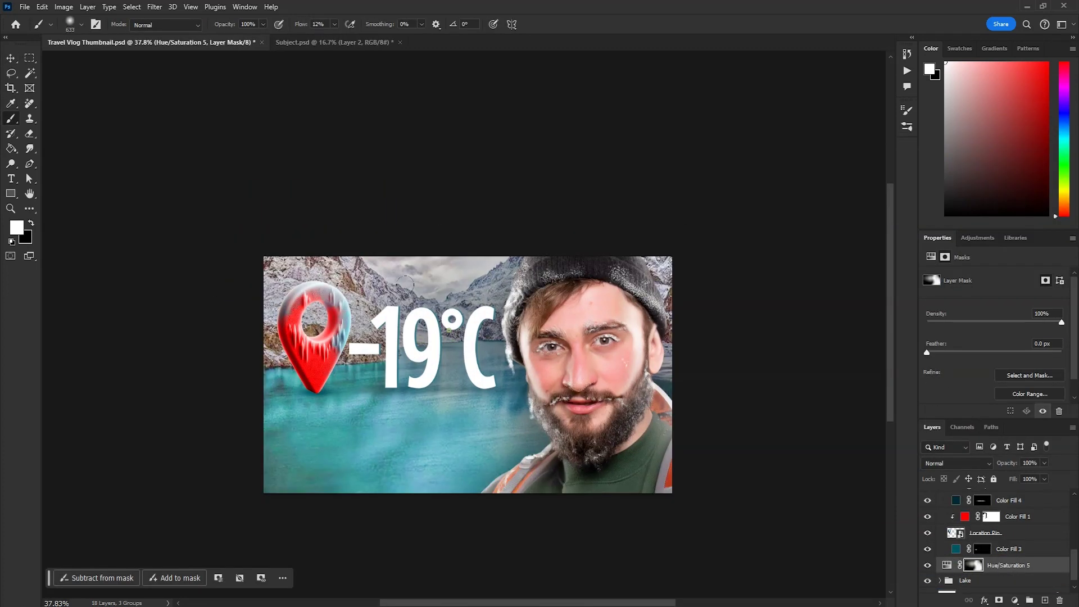
Touch up the Hue/Saturation 5 mask around the sky and text, and set Saturation to +29 and Lightness to -60
key(x)
drag(470, 275, 439, 251)
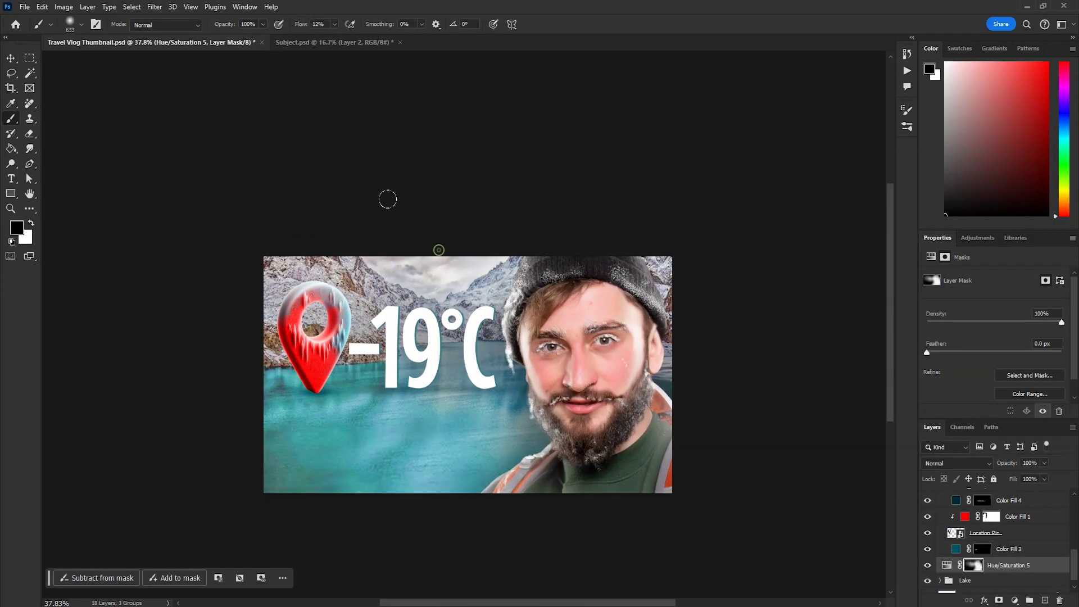
key(x)
scroll(343, 431, up, 3)
scroll(379, 393, down, 4)
drag(542, 322, 531, 322)
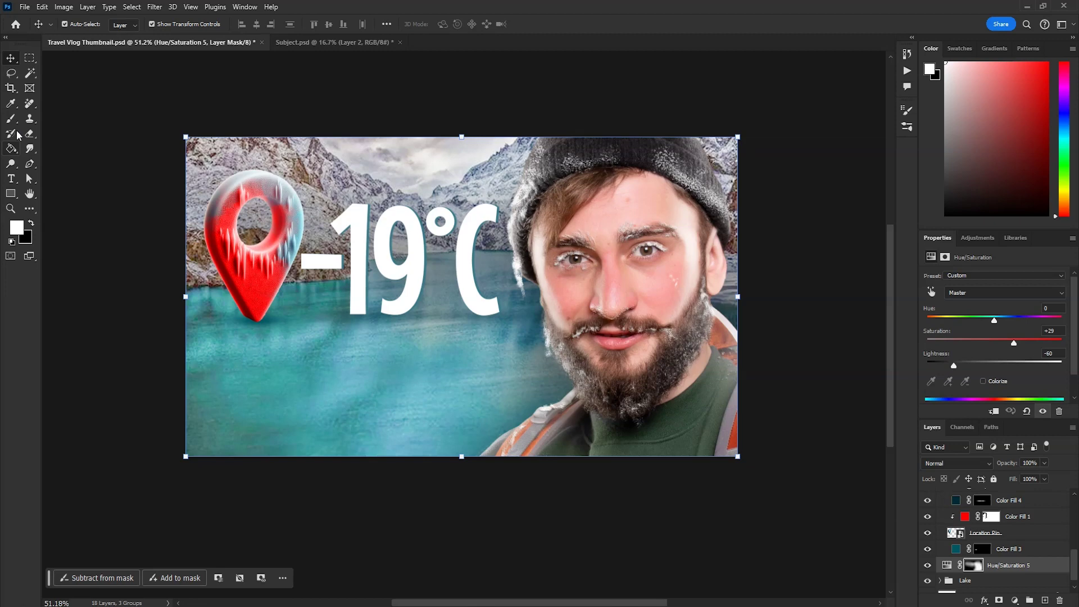
Add the text "Attabad Lake" and scale and position it on the water directly beneath -19°C
click(352, 384)
text(Attabad Lake)
click(535, 24)
key(v)
drag(449, 366, 546, 340)
drag(474, 371, 432, 352)
key(Return)
Convert the Attabad Lake text to a smart object and spread its lower edge outward with a Perspective transform
right_click(975, 565)
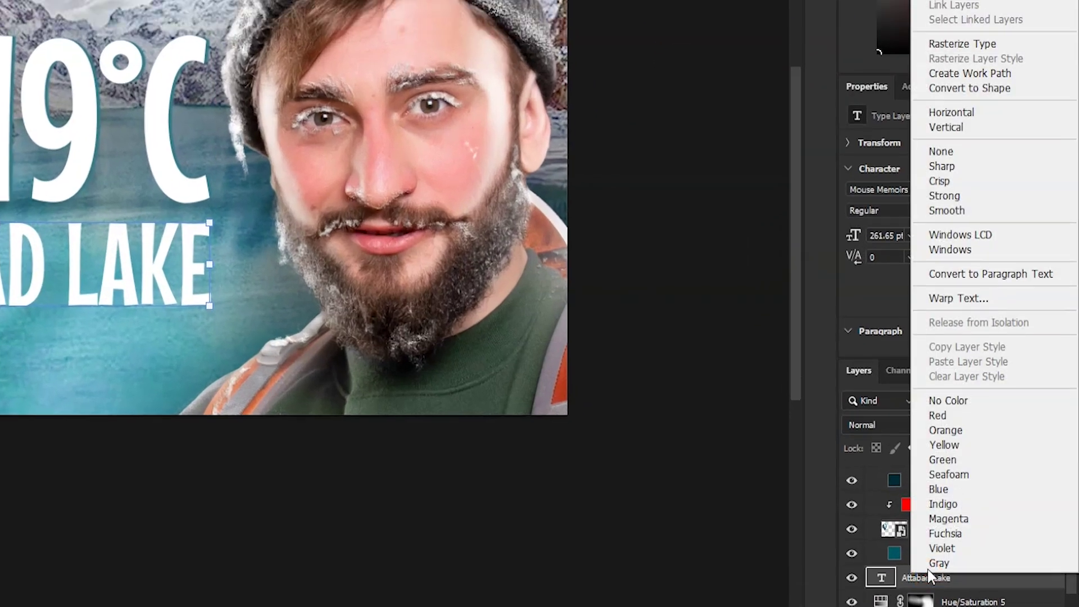
click(1044, 166)
key(ctrl+t)
right_click(104, 452)
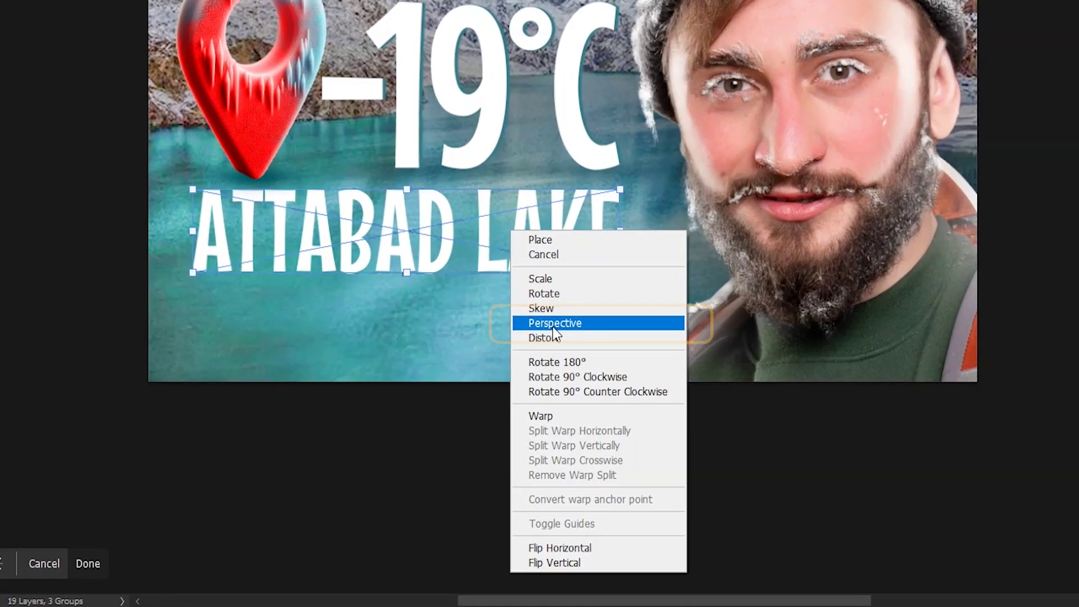
click(456, 416)
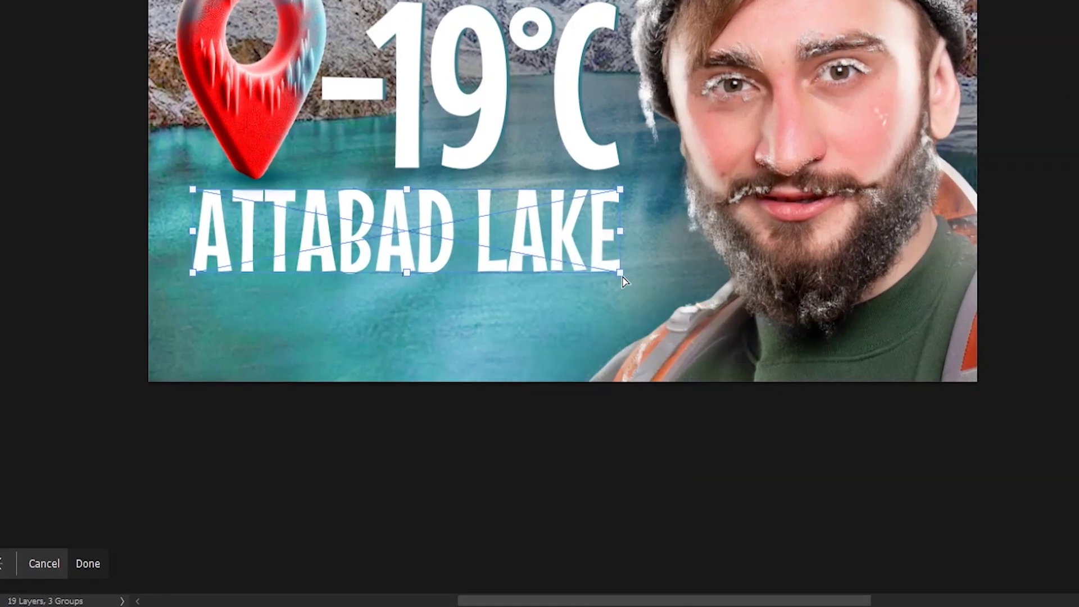
drag(499, 384, 525, 385)
drag(657, 273, 731, 271)
Scale the slanted Attabad Lake text to fit beneath -19°C and give it a teal Drop Shadow at 100% opacity, offset below the letters
right_click(599, 228)
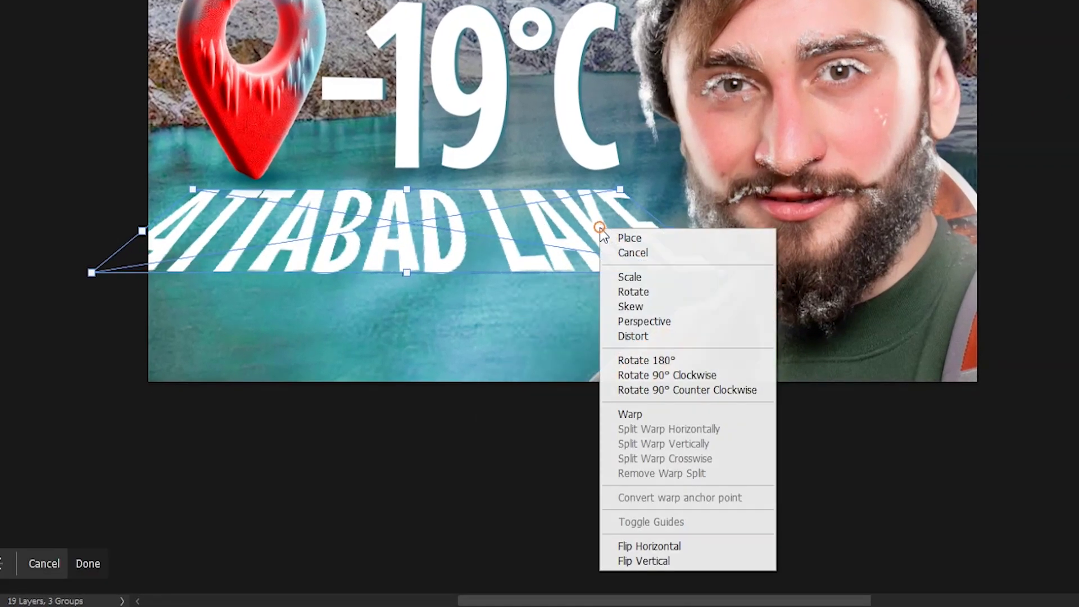
click(630, 278)
drag(422, 277, 549, 231)
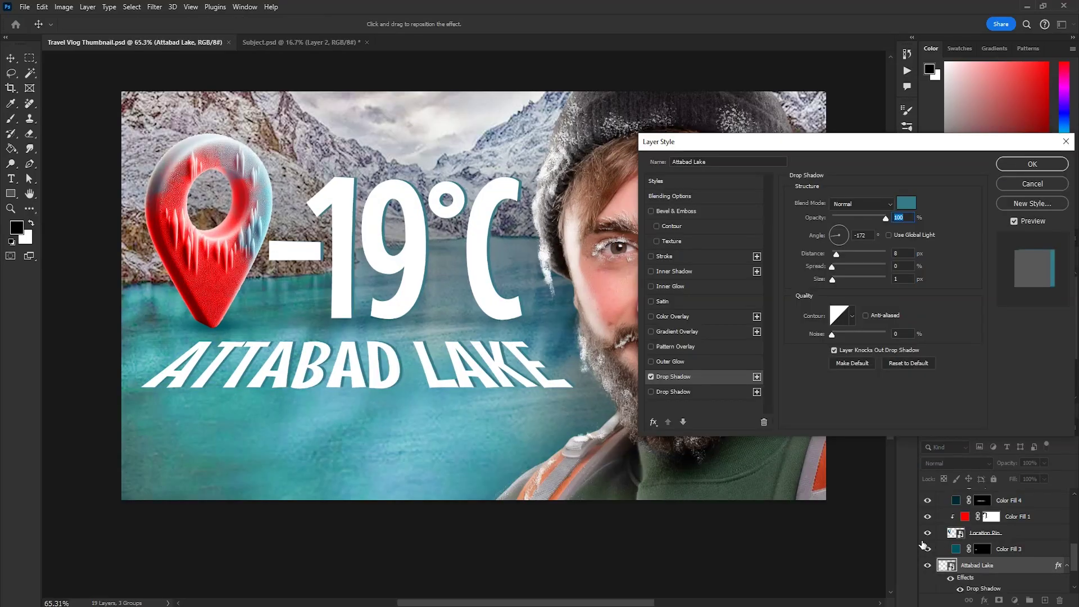
drag(503, 397, 493, 392)
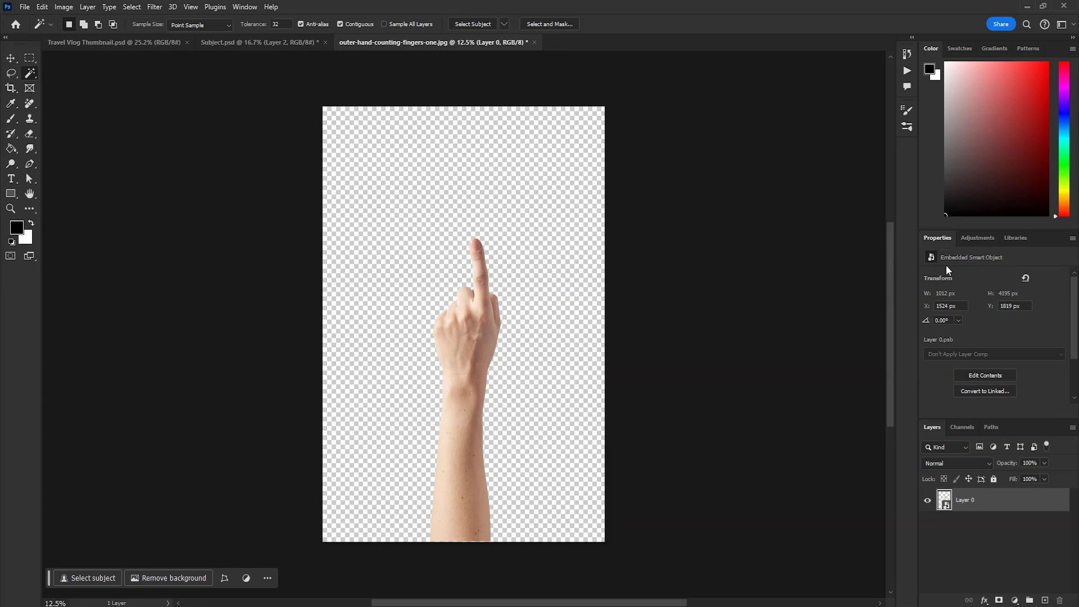
Copy the cut-out hand from outer-hand-counting-fingers-one.jpg and paste it into Travel Vlog Thumbnail.psd above the Snow group
key(ctrl+c)
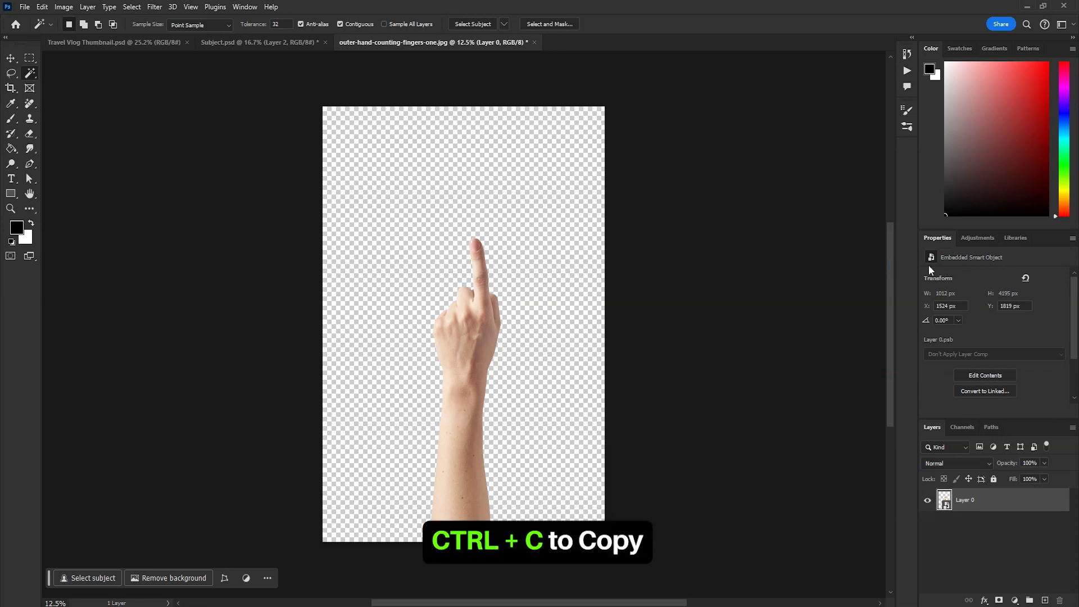
click(126, 48)
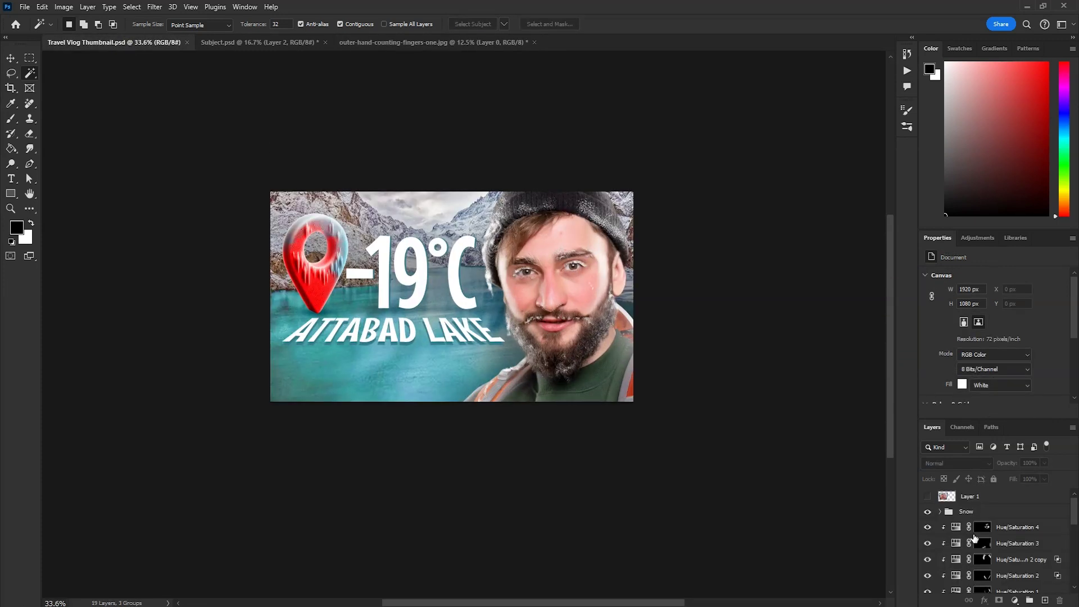
key(ctrl+v)
Enlarge and rotate the pasted hand and place it at the lower edge beside the shoulder, pointing up toward the text
key(ctrl+t)
scroll(594, 343, down, 4)
drag(431, 337, 467, 341)
scroll(525, 338, up, 5)
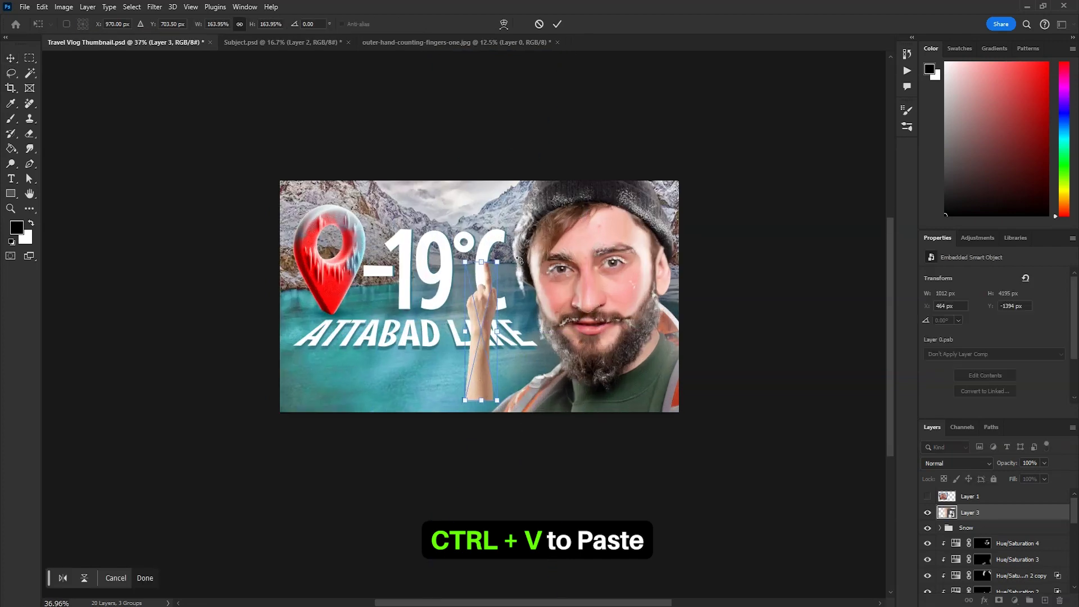
drag(509, 405, 554, 365)
drag(544, 363, 727, 359)
scroll(552, 311, down, 3)
mouse_move(618, 362)
mouse_down()
mouse_move(718, 503)
mouse_move(541, 390)
mouse_up()
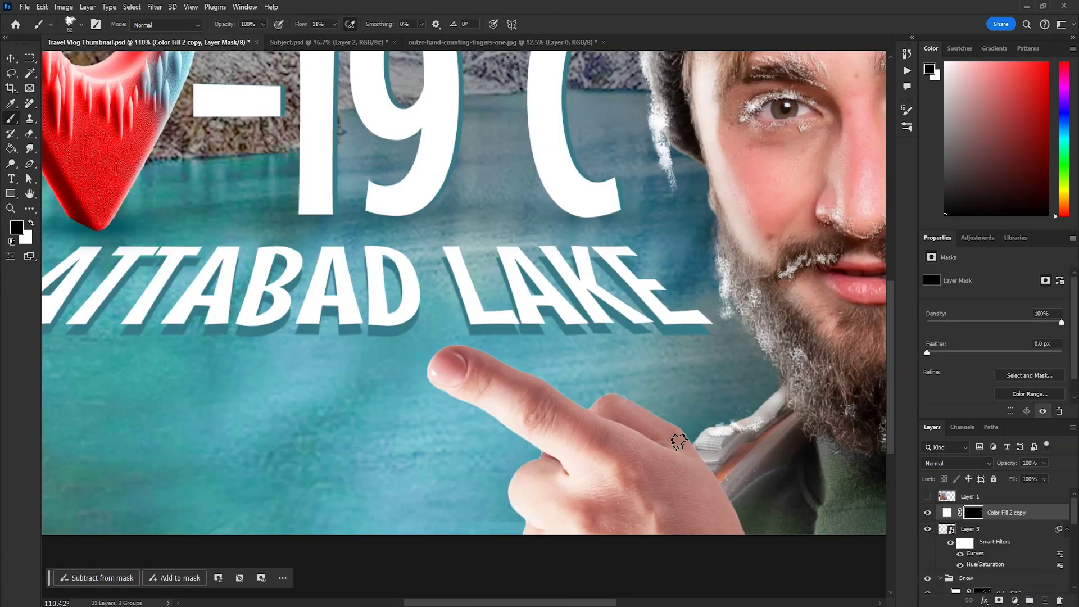
Paint frost along the knuckles and edges of the pointing hand on the Color Fill 2 copy mask with the snow brush
scroll(678, 441, up, 4)
key(x)
drag(579, 348, 511, 306)
scroll(573, 351, up, 3)
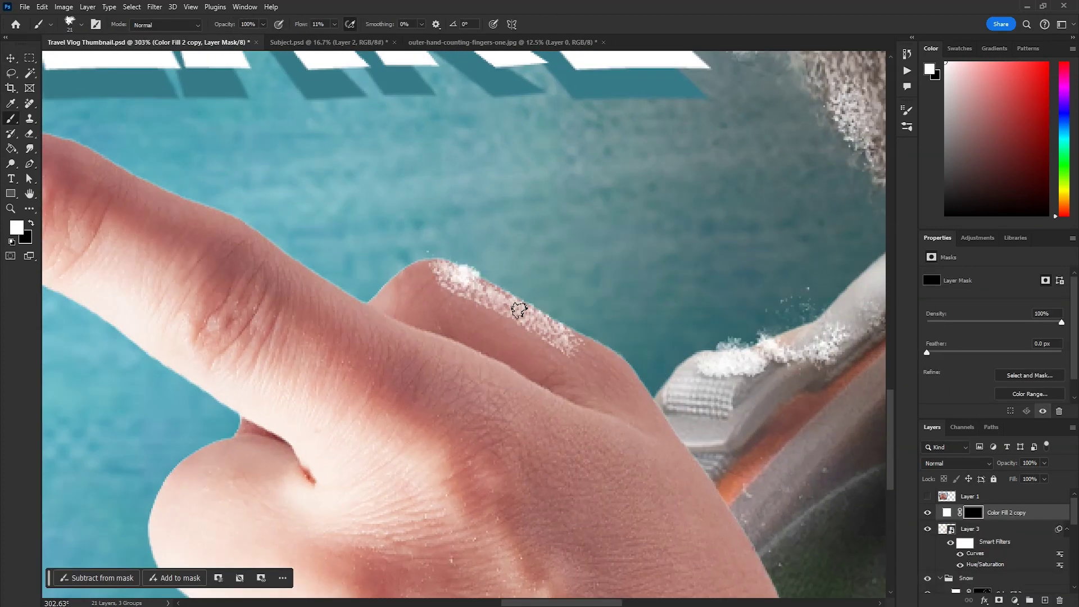
mouse_move(362, 308)
mouse_down()
mouse_move(534, 397)
mouse_move(360, 306)
mouse_up()
key(x)
drag(531, 387, 455, 361)
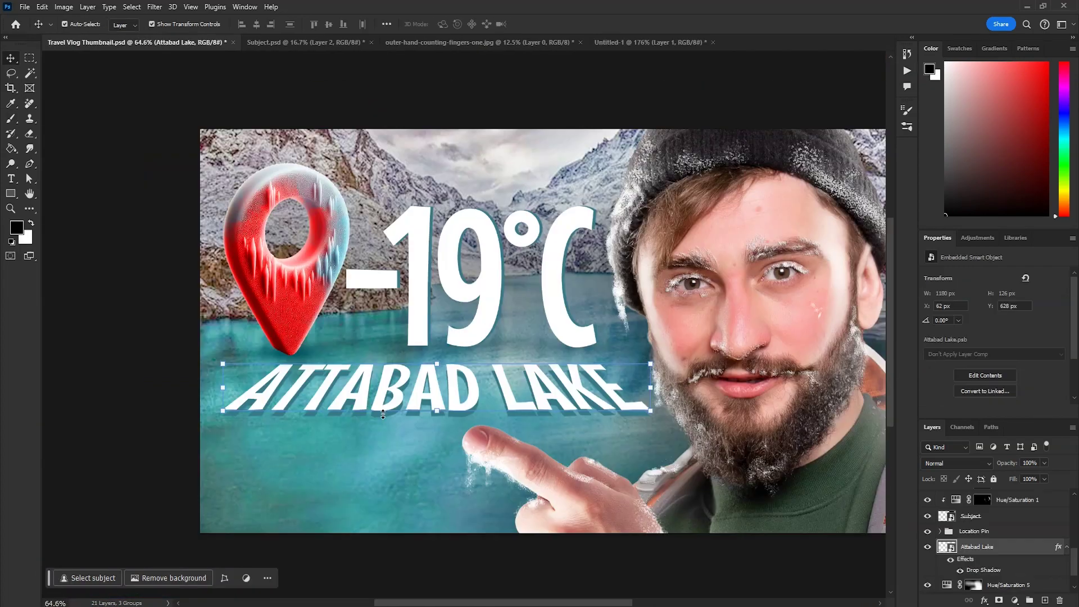
Shorten the Attabad Lake smart object's text to "Attabad" and enlarge it to span the space beneath -19°C
double_click(382, 414)
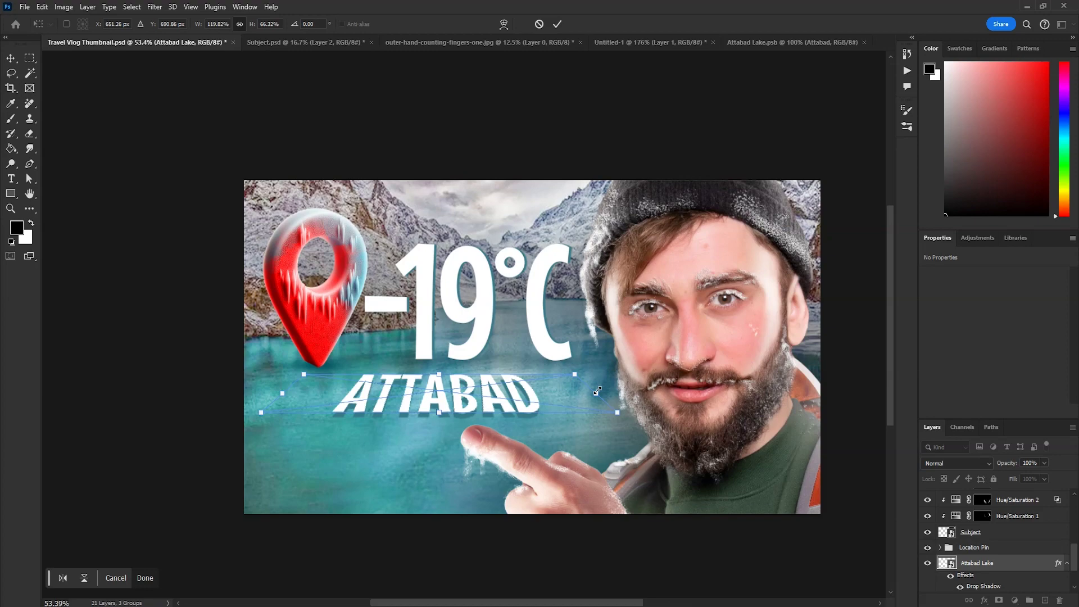
drag(597, 391, 696, 409)
key(Return)
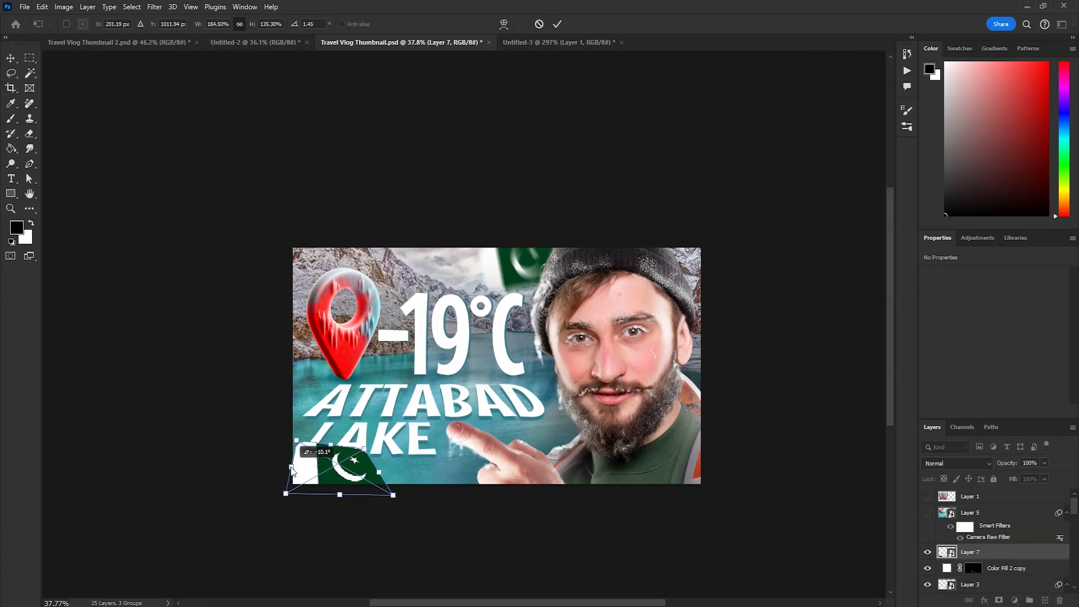
Resize and angle the Pakistan flag layer in the lower-left corner of the thumbnail
drag(386, 493, 372, 479)
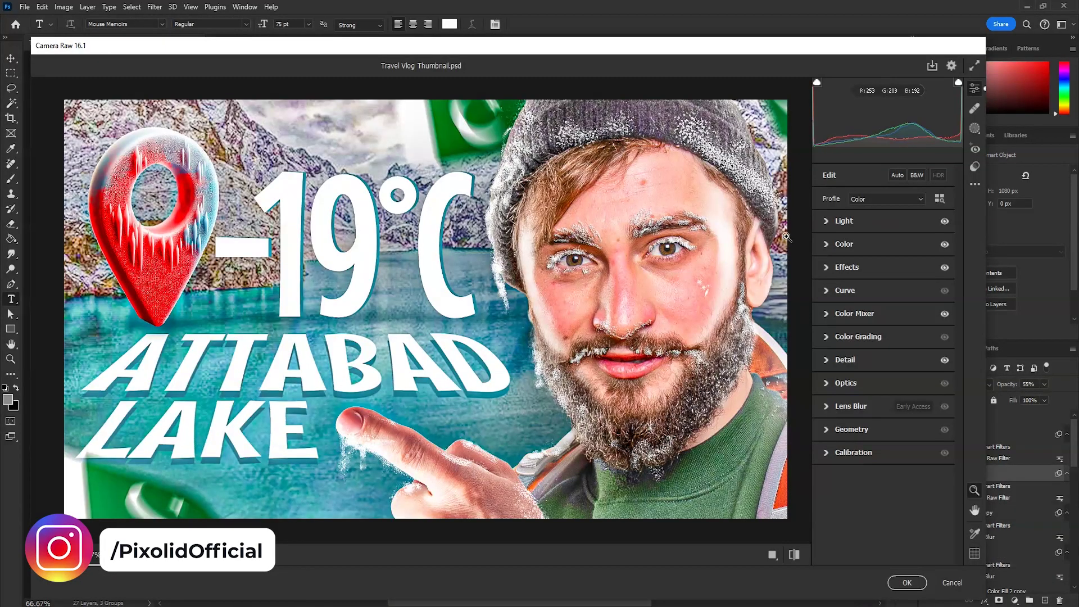
Examine the Light, Color and Effects settings of the Camera Raw filter on the Layer 8 smart object
click(827, 222)
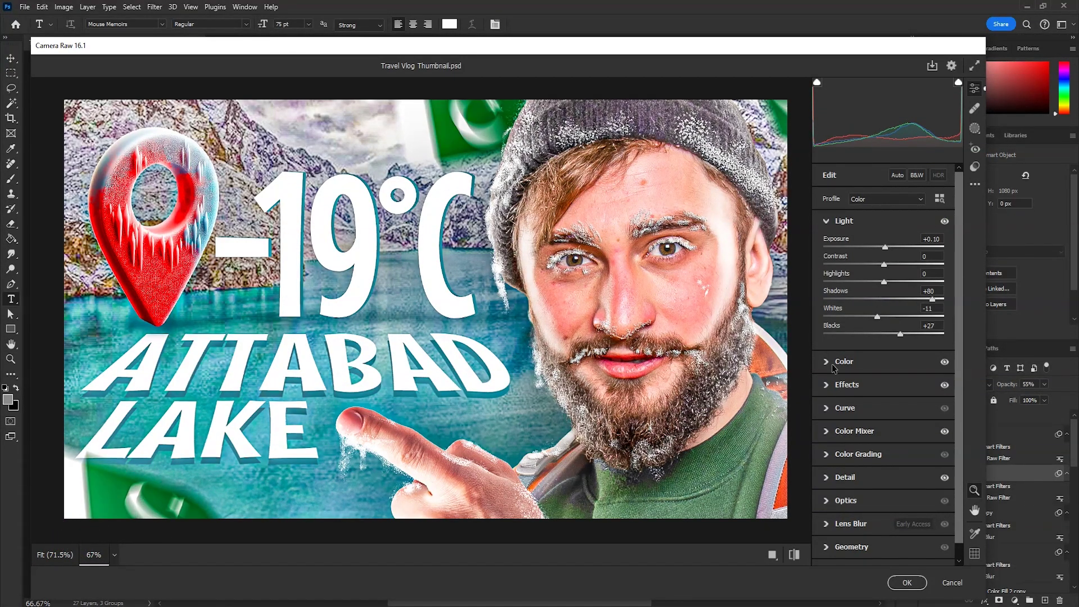
click(830, 362)
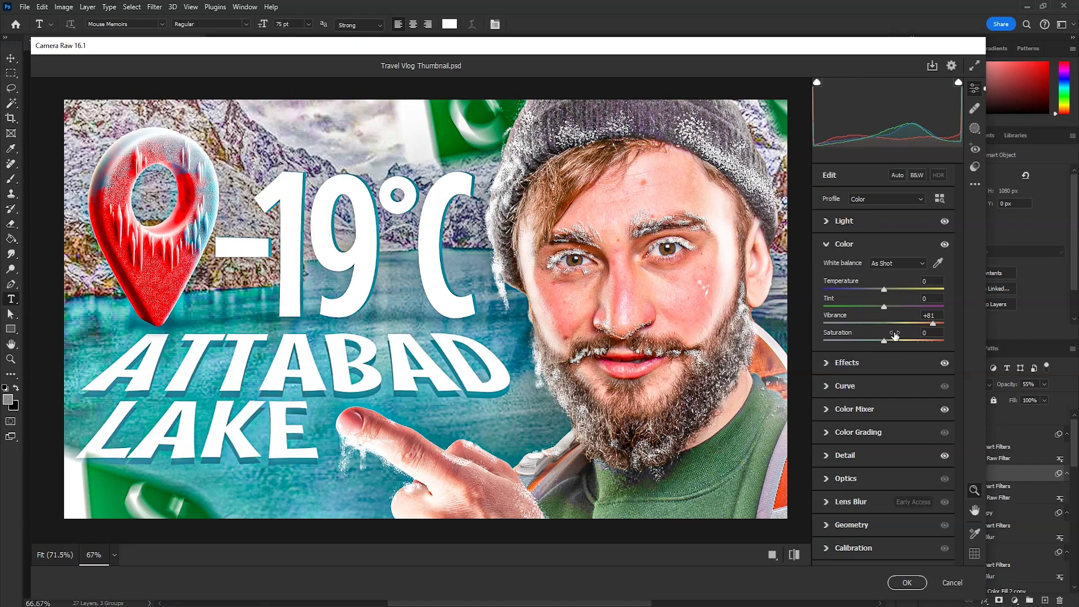
click(830, 363)
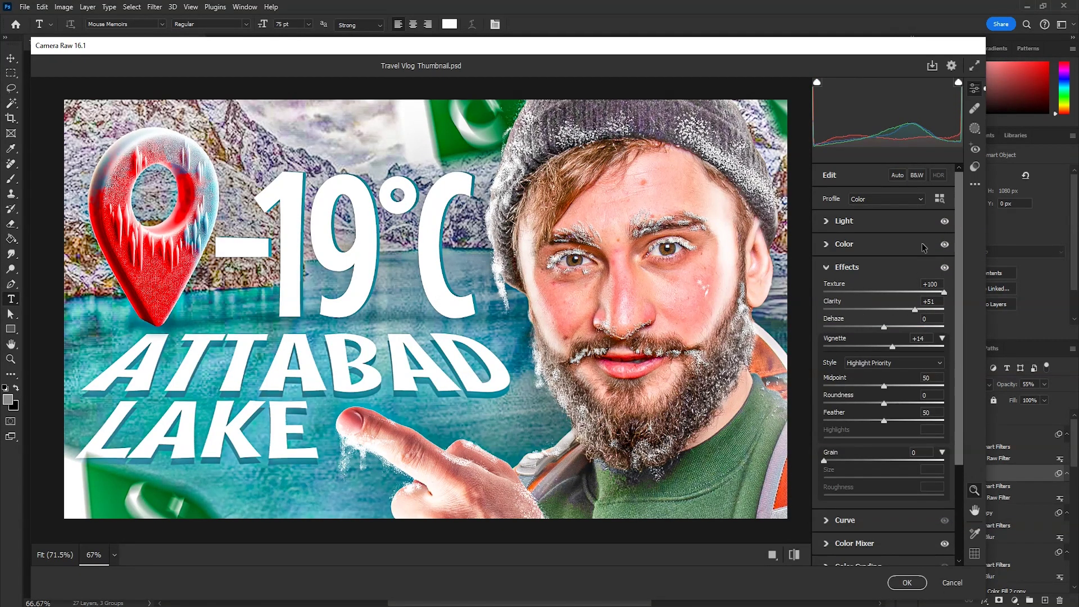
click(944, 267)
scroll(893, 456, down, 3)
Compare the thumbnail with and without the Color Mixer saturation adjustments to the aquas and blues
click(818, 417)
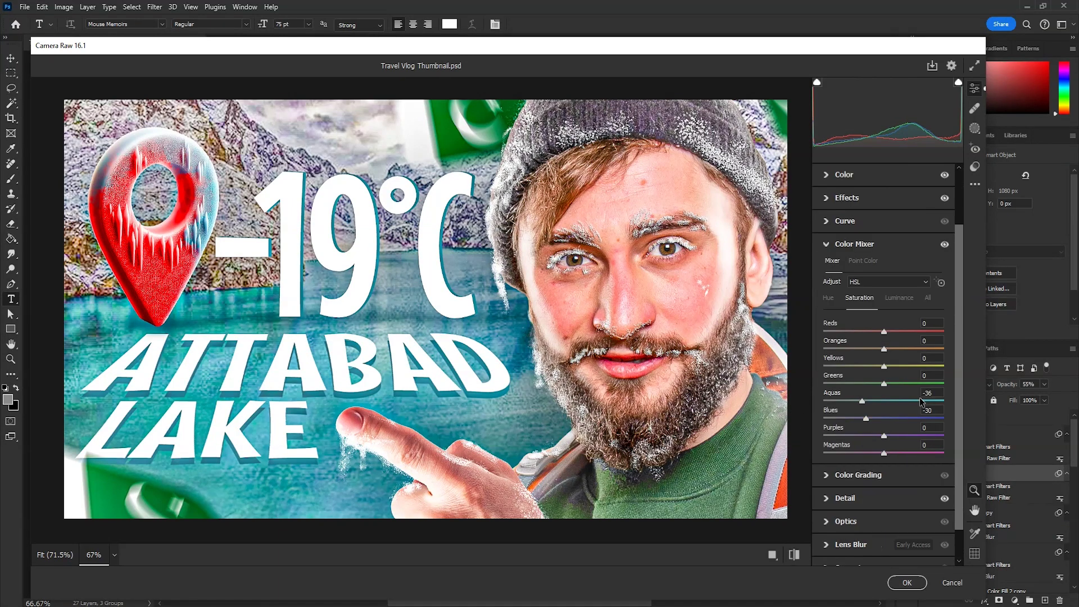
click(944, 246)
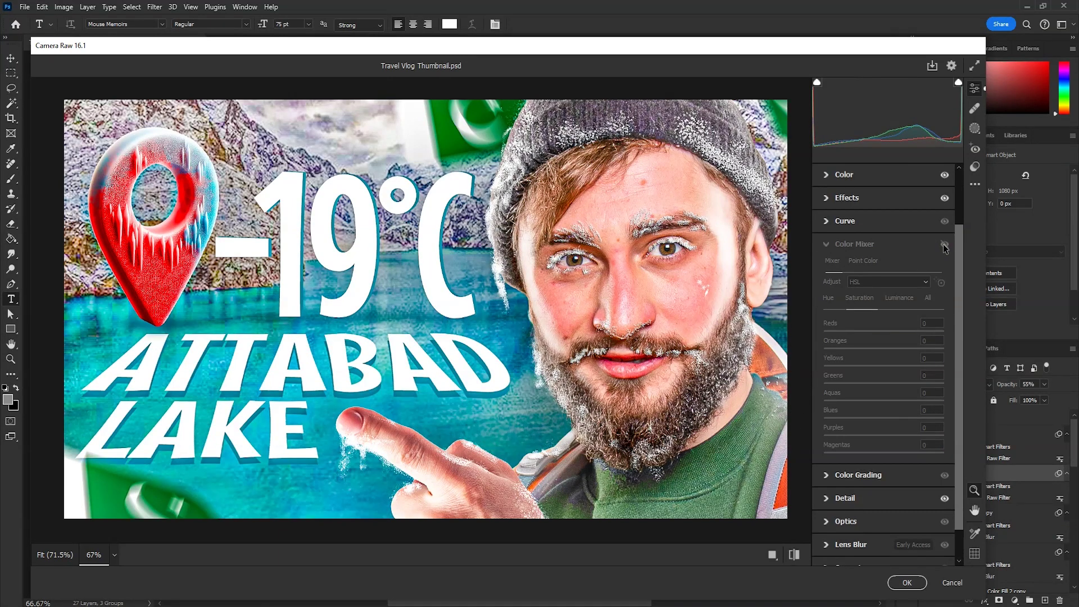
click(944, 245)
click(944, 245)
click(944, 246)
Compare the thumbnail with and without the Detail sharpening, keep it enabled and accept the Camera Raw settings
scroll(829, 477, down, 1)
click(832, 463)
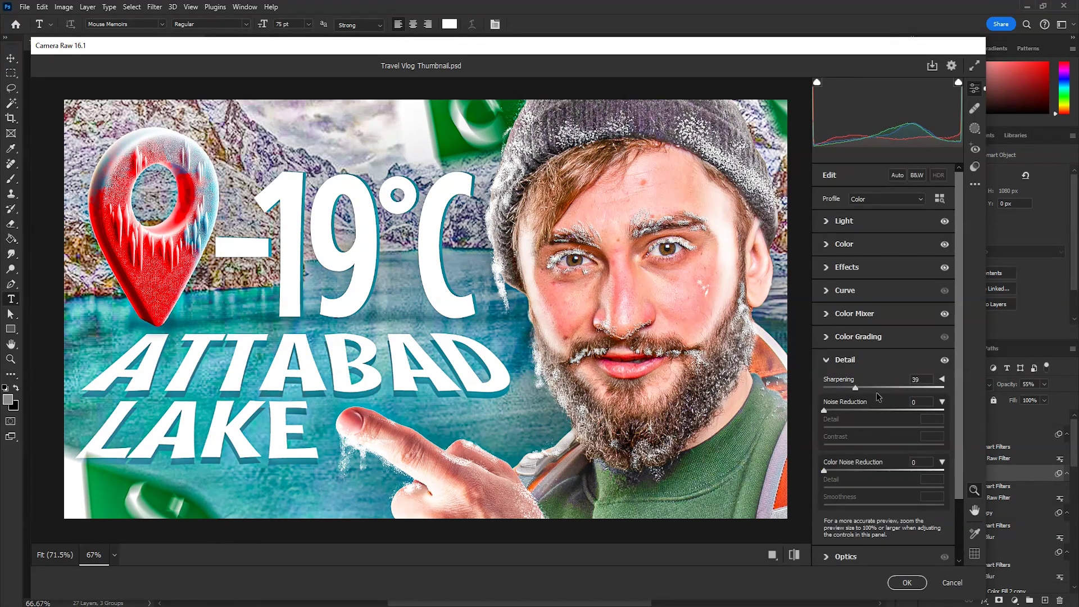
click(948, 362)
click(948, 363)
click(948, 363)
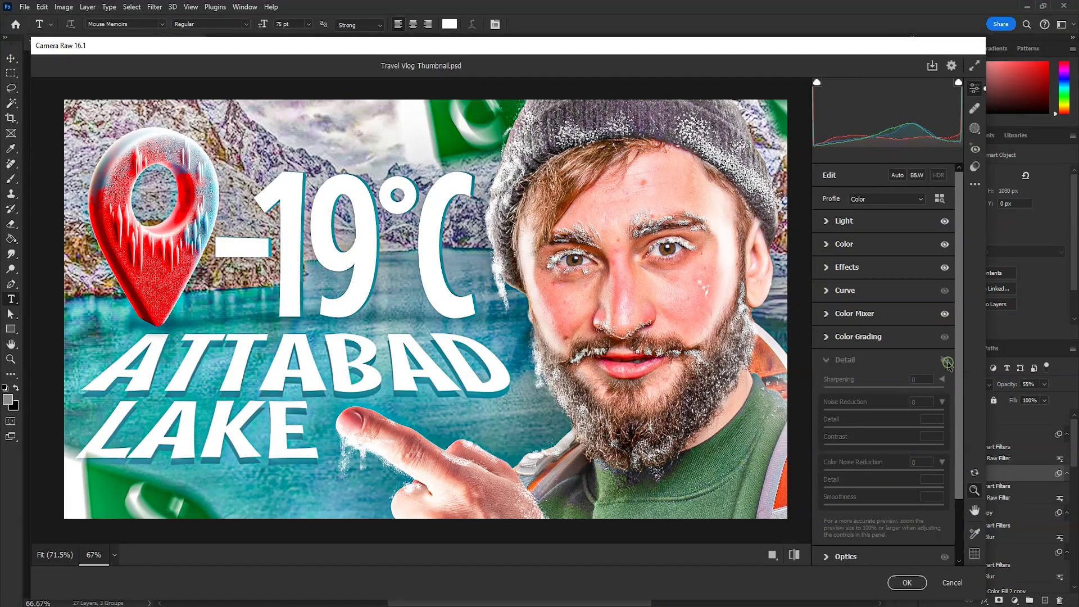
click(948, 363)
click(906, 583)
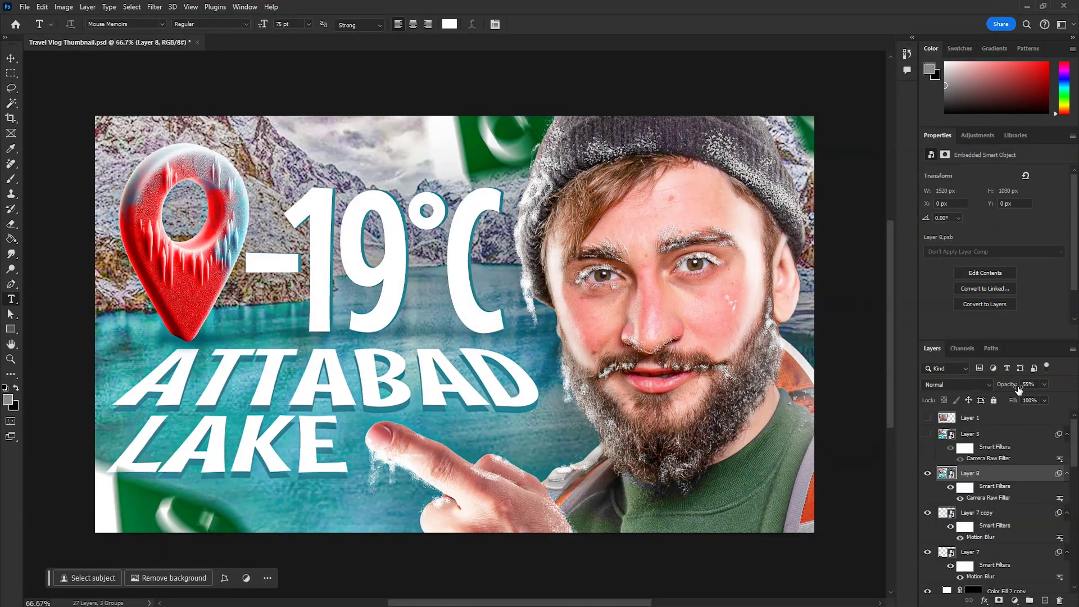